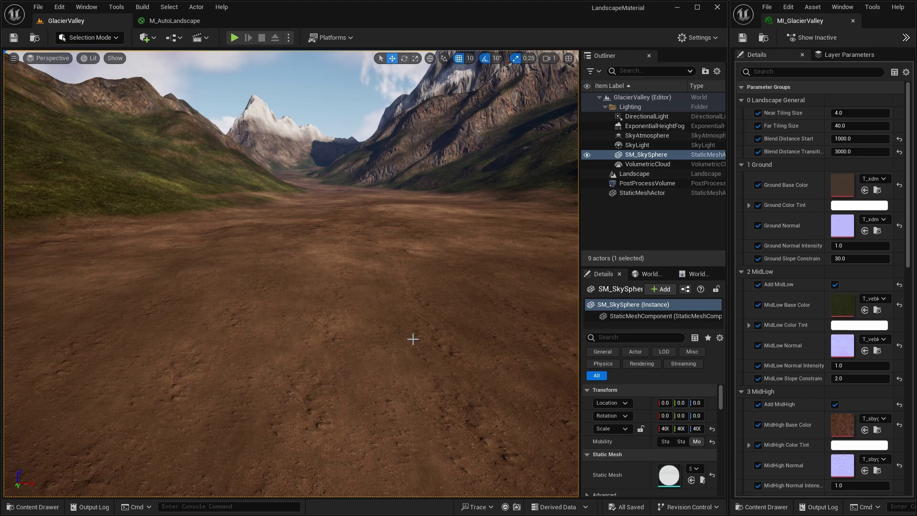
Create a Material Function named MF_TilingVariation in the Content/Materials/MaterialFunctions folder
{"action": "key", "text": "ctrl+space"}
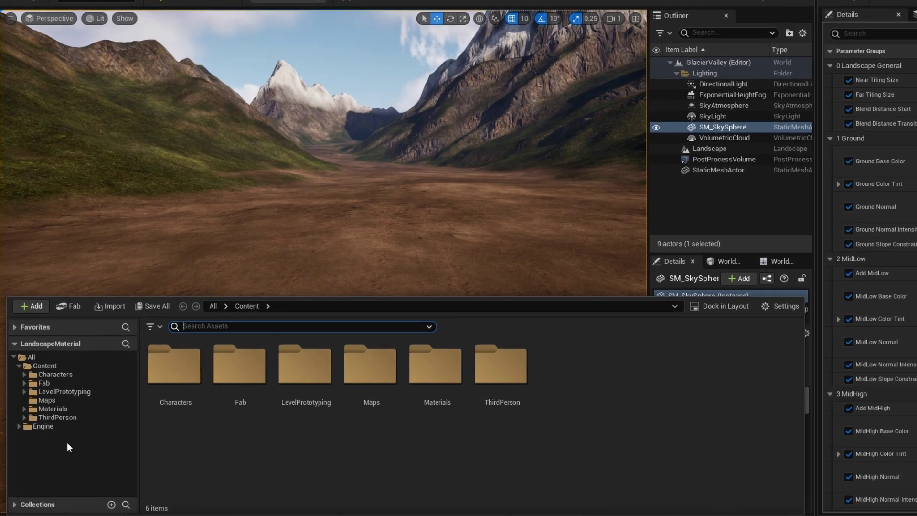
{"action": "double_click", "coordinate": [452, 369]}
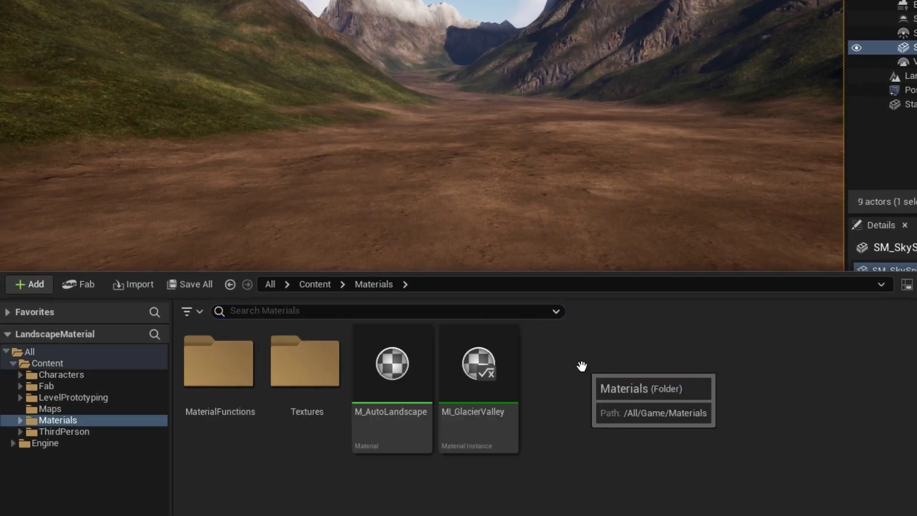
{"action": "double_click", "coordinate": [219, 383]}
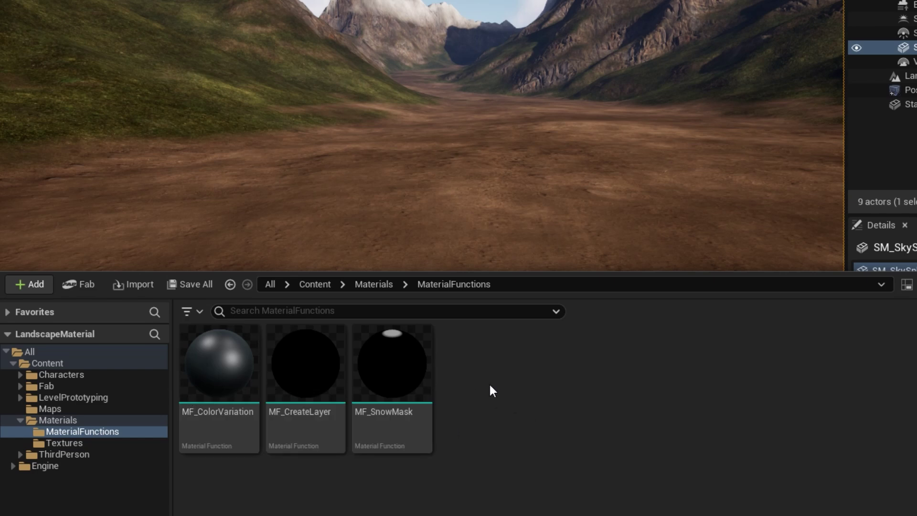
{"action": "right_click", "coordinate": [506, 390]}
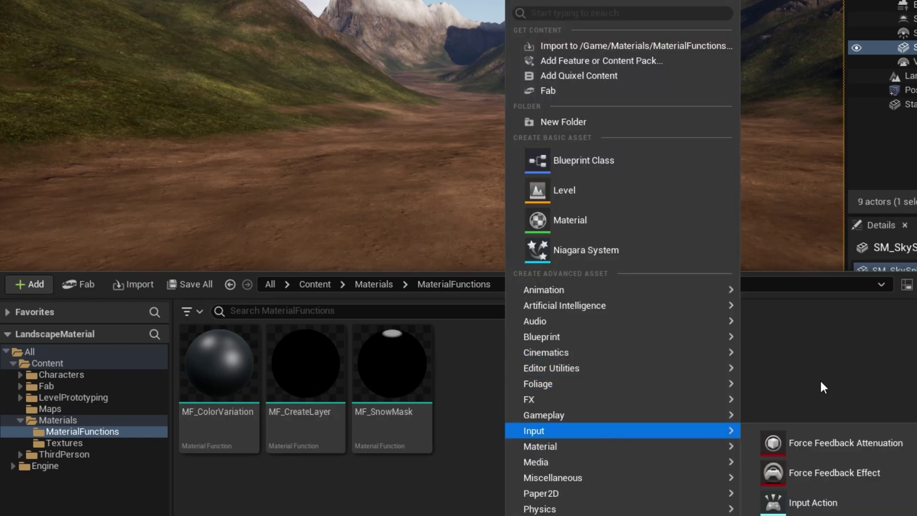
{"action": "mouse_move", "coordinate": [703, 449]}
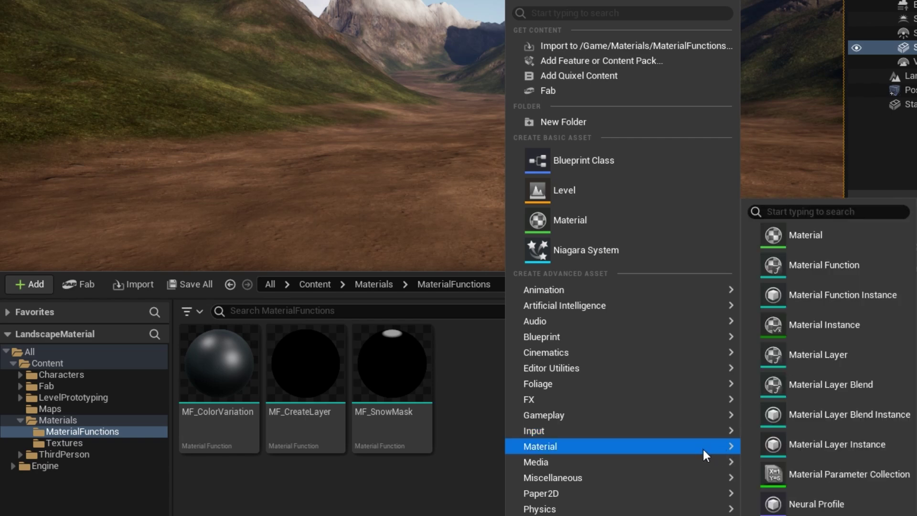
{"action": "left_click", "coordinate": [842, 268]}
{"action": "type", "text": "M"}
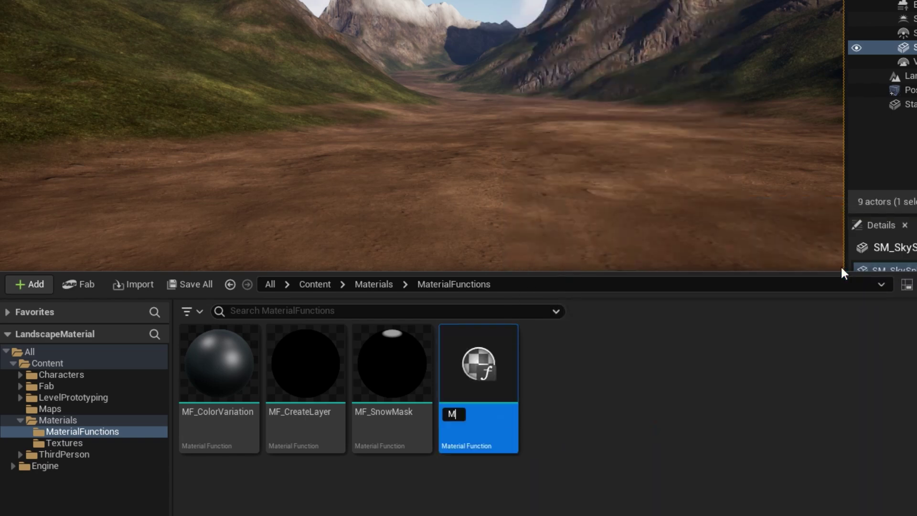
{"action": "type", "text": "F_TilingVariation"}
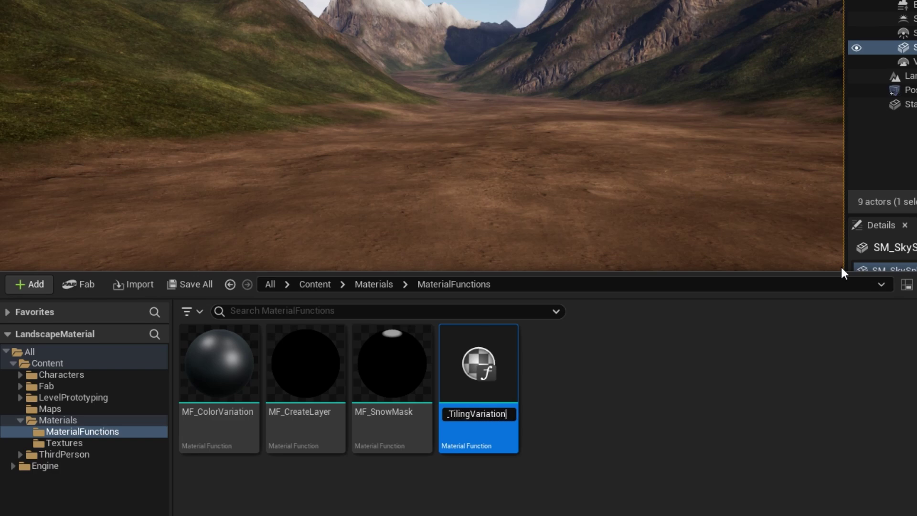
{"action": "key", "text": "Return"}
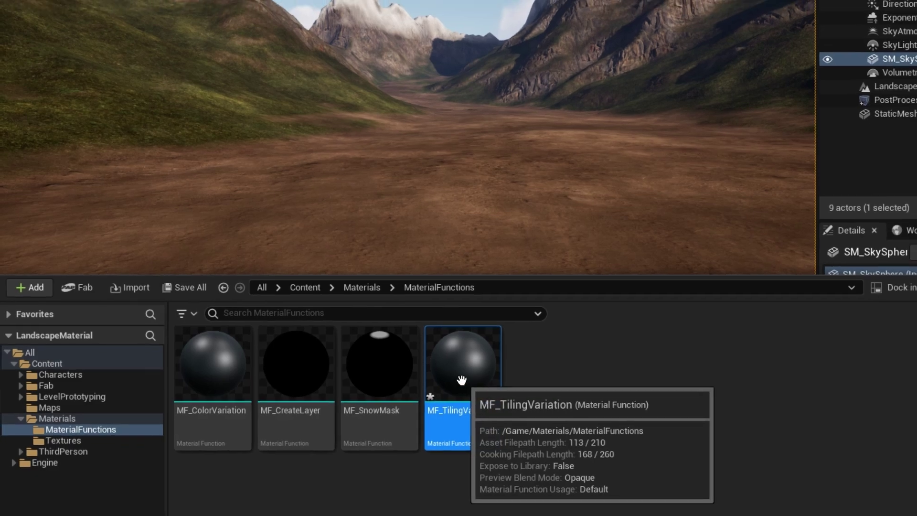
Open MF_TilingVariation for editing and dock its editor beside M_AutoLandscape in the main editor window
{"action": "double_click", "coordinate": [471, 394]}
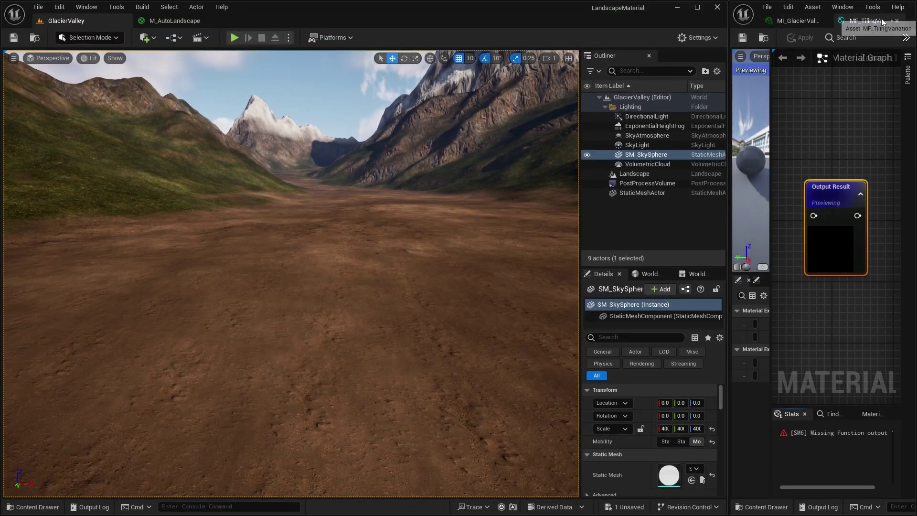
{"action": "left_click_drag", "start_coordinate": [883, 15], "coordinate": [268, 24]}
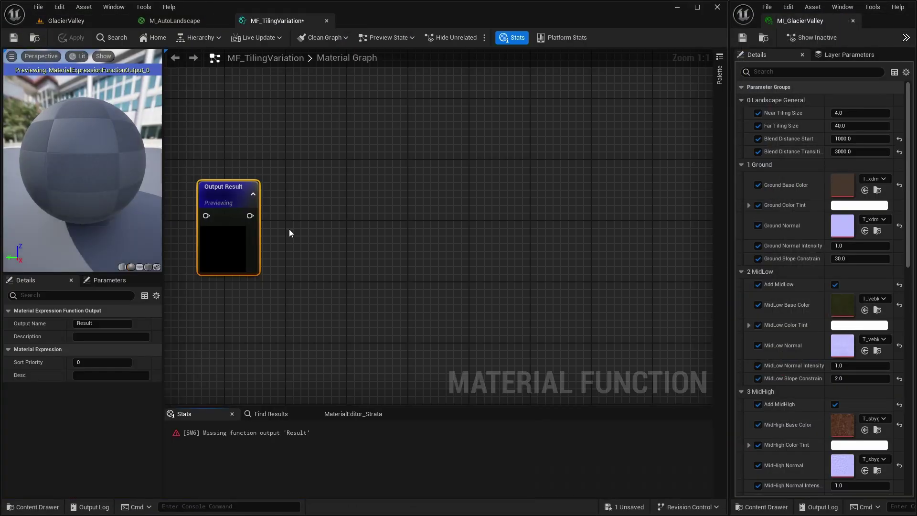
Add a TextureVariation node to the material graph before the Output Result node, leaving space between the two
{"action": "right_click_drag", "start_coordinate": [288, 229], "coordinate": [616, 215]}
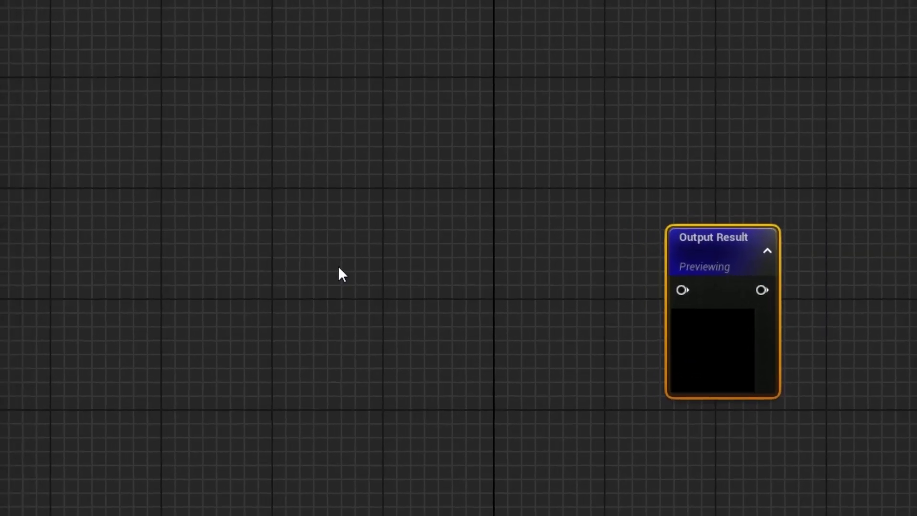
{"action": "right_click", "coordinate": [390, 215]}
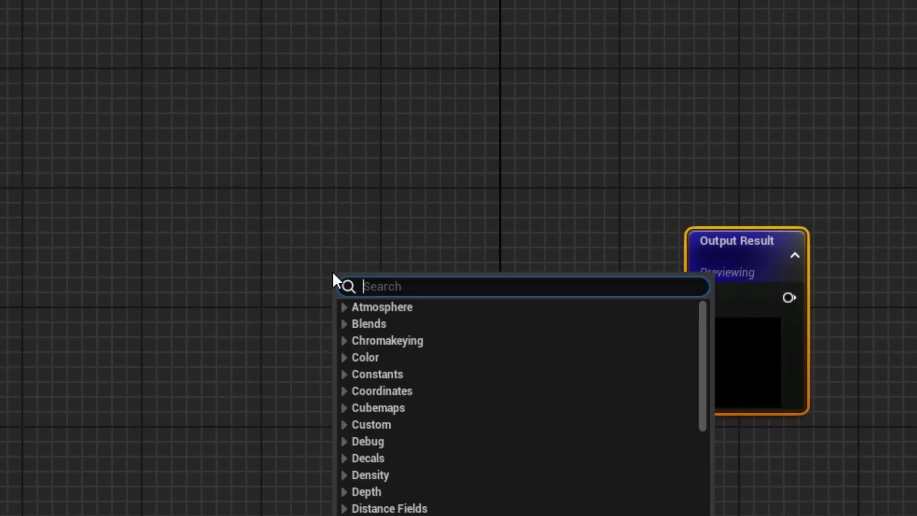
{"action": "type", "text": "texture"}
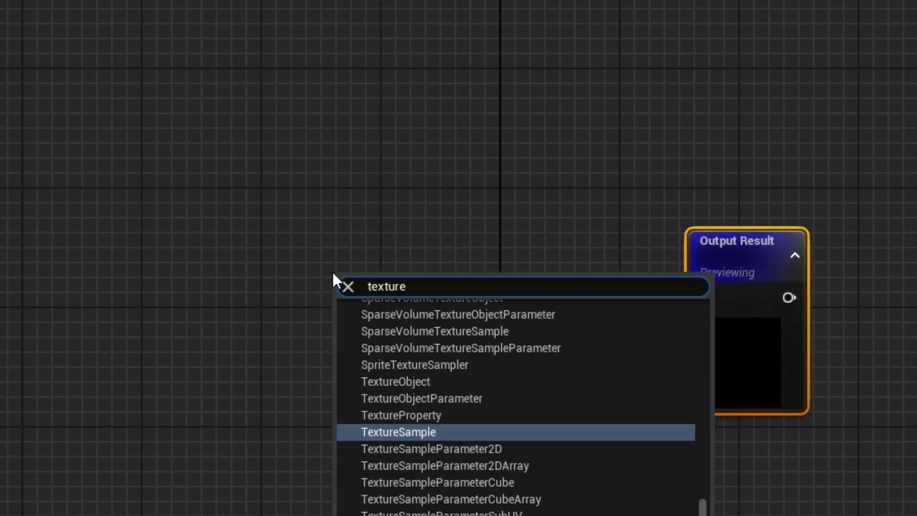
{"action": "type", "text": "va"}
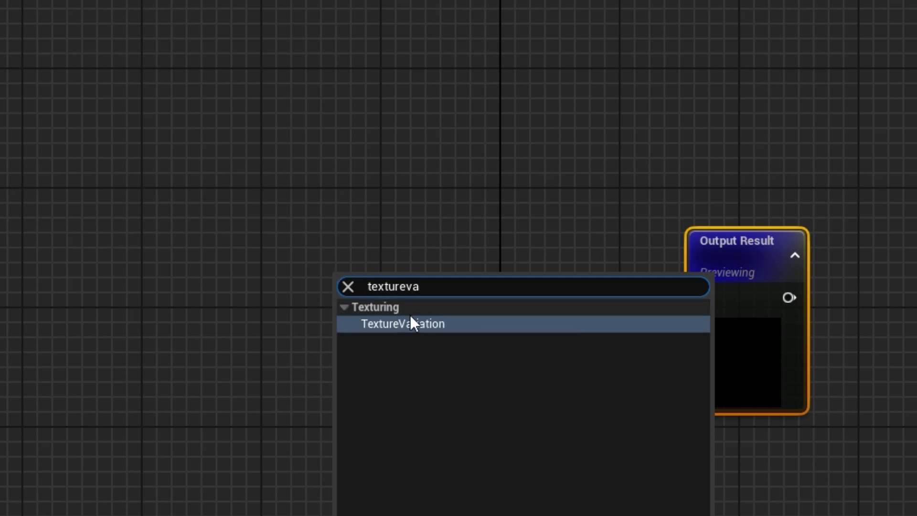
{"action": "left_click", "coordinate": [410, 324]}
{"action": "left_click_drag", "start_coordinate": [460, 281], "coordinate": [445, 244]}
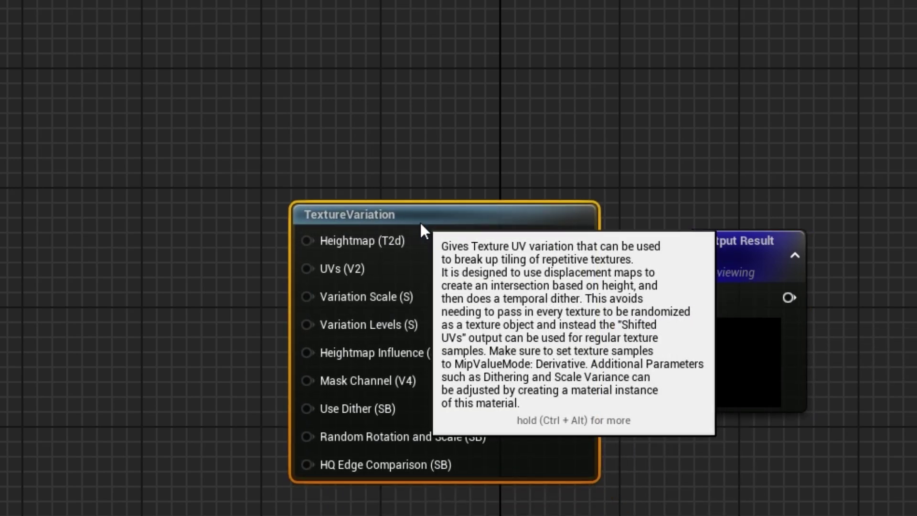
{"action": "right_click_drag", "start_coordinate": [581, 172], "coordinate": [545, 72]}
{"action": "left_click_drag", "start_coordinate": [701, 165], "coordinate": [746, 103]}
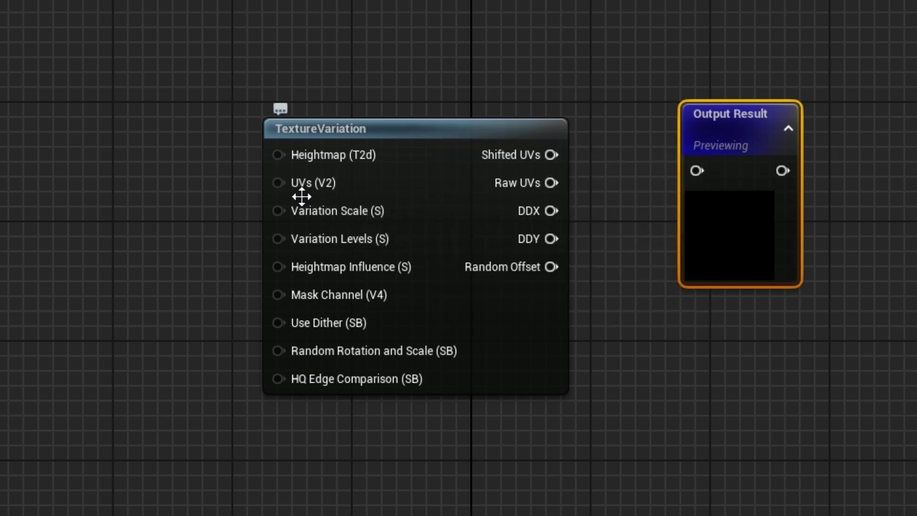
Connect the TextureVariation node's Shifted UVs output to Output Result and align the two nodes so the wire runs straight
{"action": "mouse_move", "coordinate": [277, 186]}
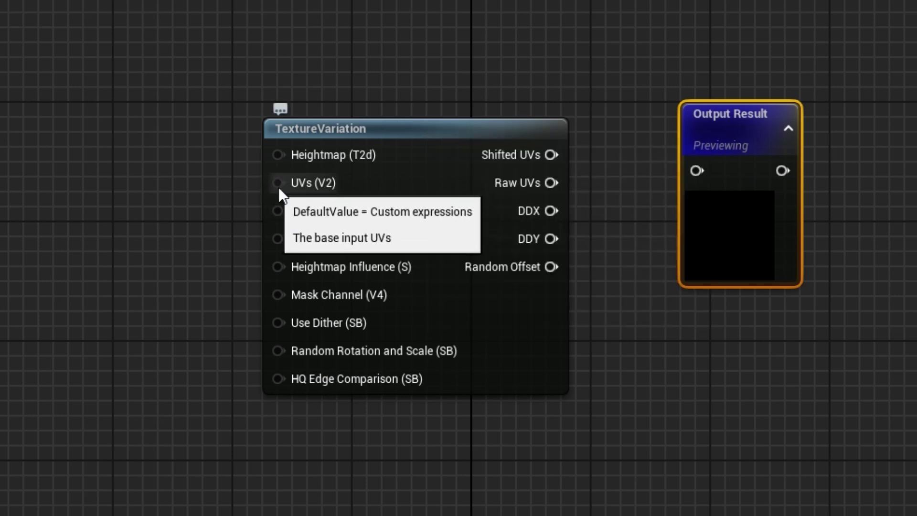
{"action": "mouse_move", "coordinate": [557, 149]}
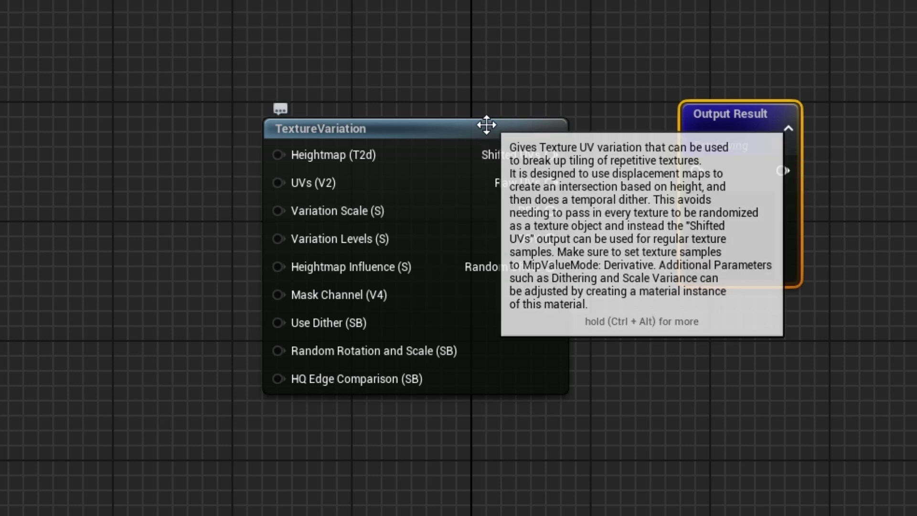
{"action": "mouse_move", "coordinate": [485, 128]}
{"action": "left_mouse_down"}
{"action": "mouse_move", "coordinate": [485, 108]}
{"action": "mouse_move", "coordinate": [486, 117]}
{"action": "left_mouse_up"}
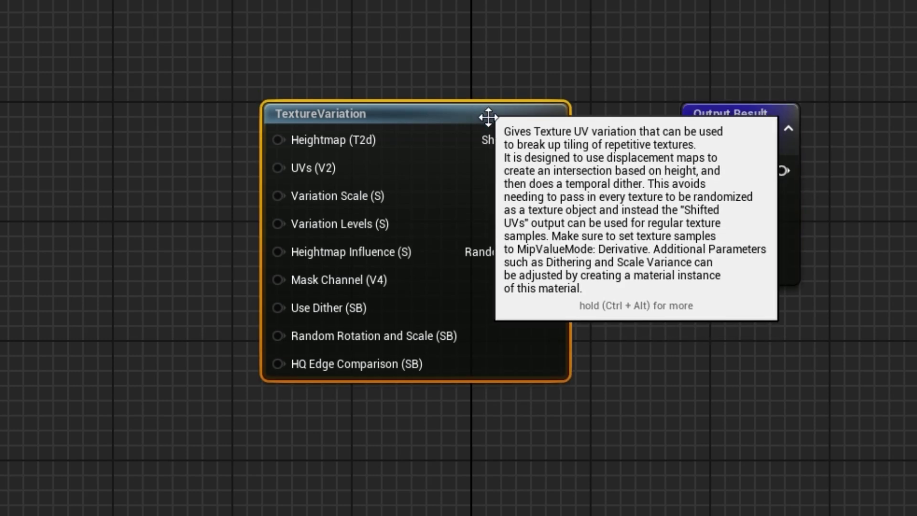
{"action": "right_click_drag", "start_coordinate": [641, 170], "coordinate": [669, 142]}
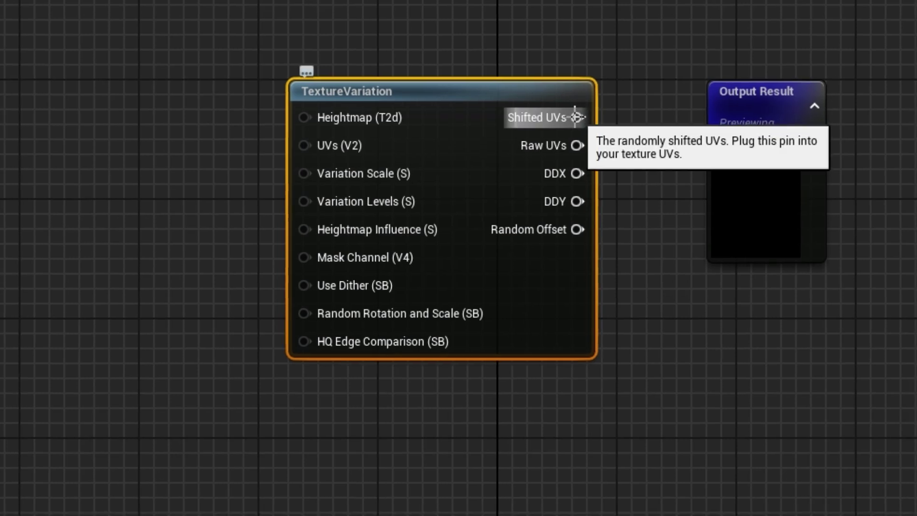
{"action": "left_click_drag", "start_coordinate": [578, 117], "coordinate": [726, 148]}
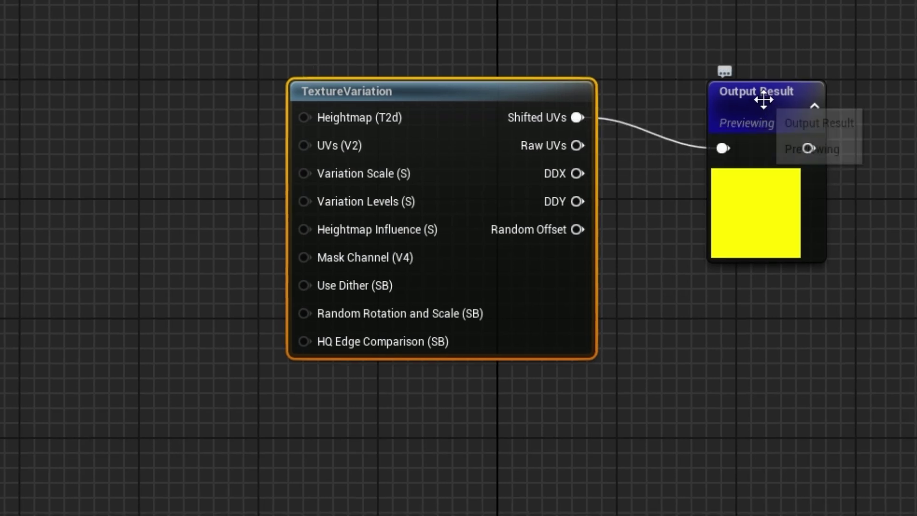
{"action": "left_click_drag", "start_coordinate": [761, 93], "coordinate": [761, 65]}
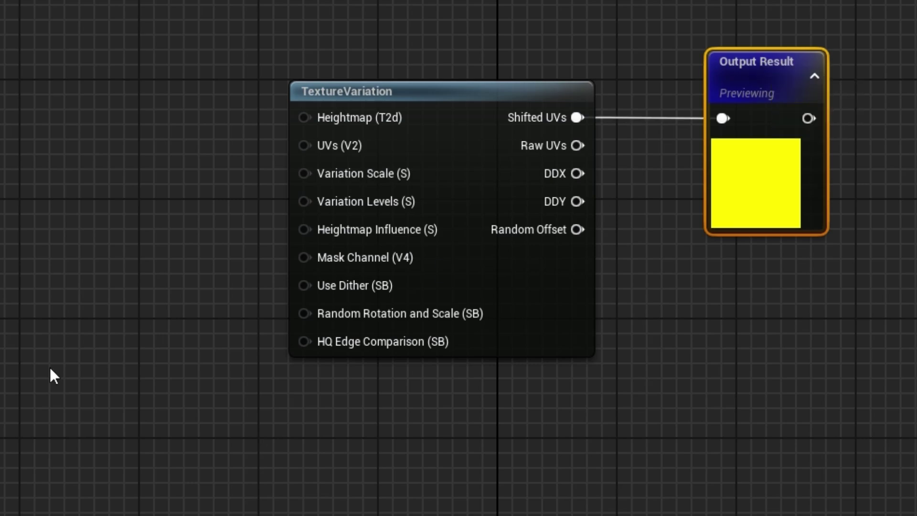
Rename the function output as Shifted UVs
{"action": "right_click_drag", "start_coordinate": [50, 365], "coordinate": [235, 353]}
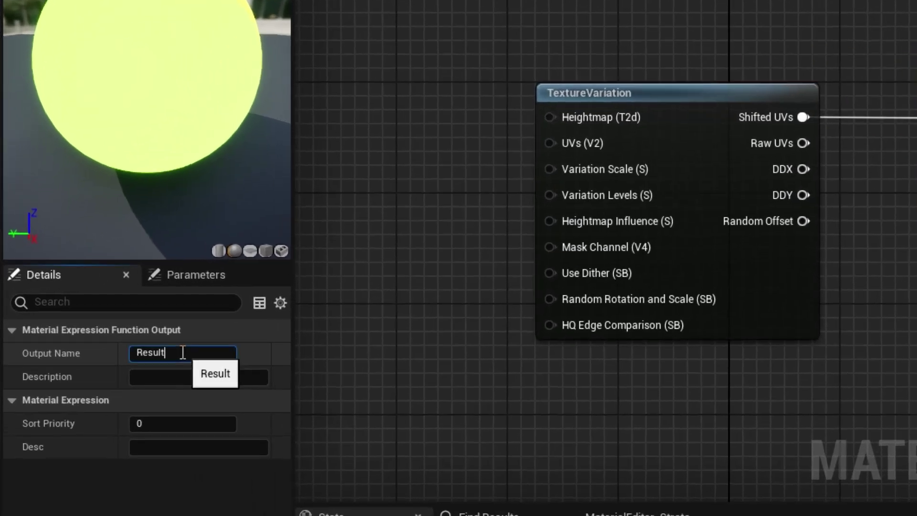
{"action": "left_click", "coordinate": [95, 324]}
{"action": "type", "text": "Shiftes"}
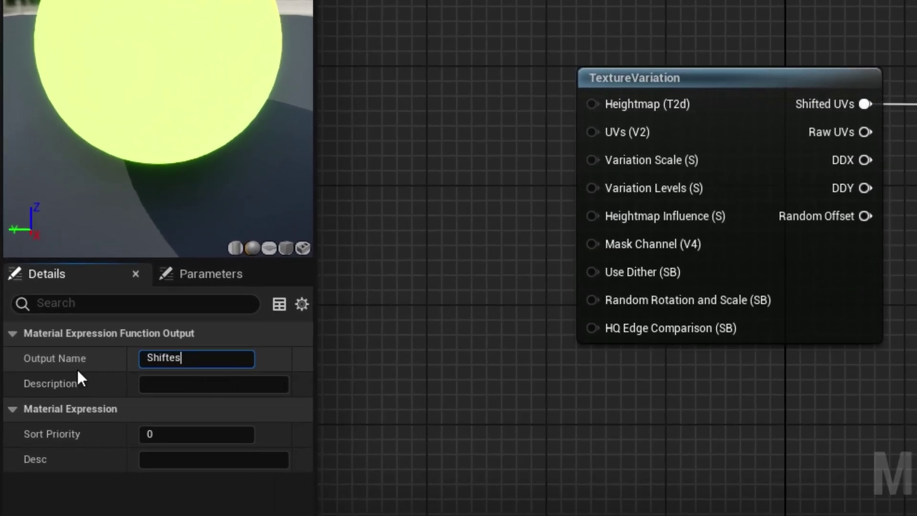
{"action": "key", "text": "BackSpace"}
{"action": "type", "text": "d UVs"}
{"action": "key", "text": "Return"}
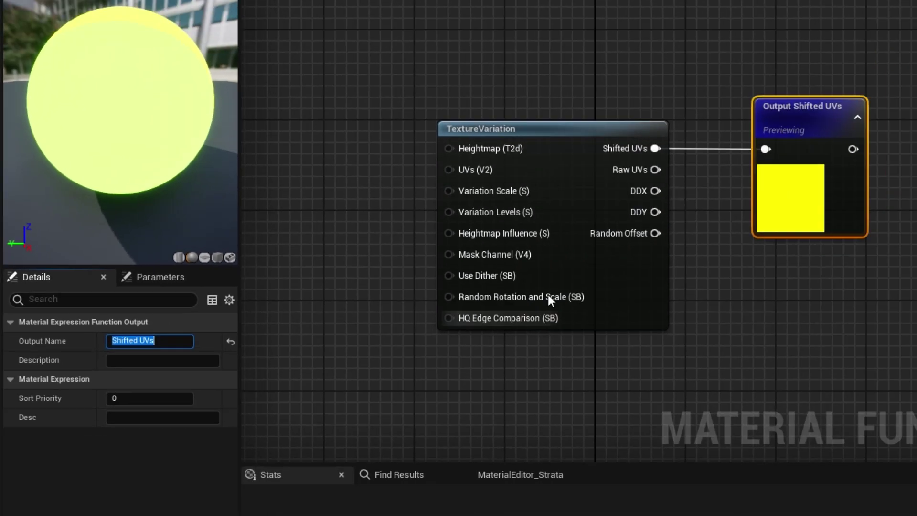
Add a FunctionInput node before TextureVariation, name it UVs and set its input type to Function Input Vector 2
{"action": "right_click_drag", "start_coordinate": [538, 97], "coordinate": [716, 81]}
{"action": "right_click", "coordinate": [283, 200]}
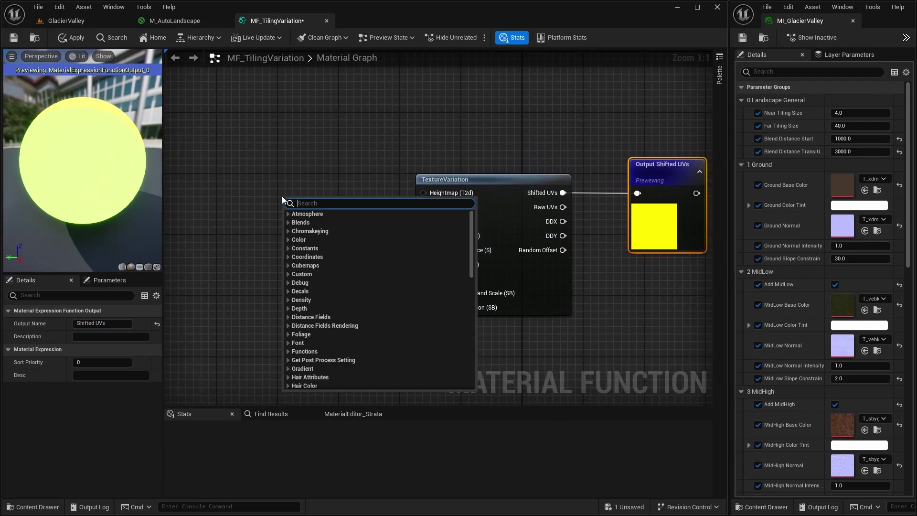
{"action": "type", "text": "input"}
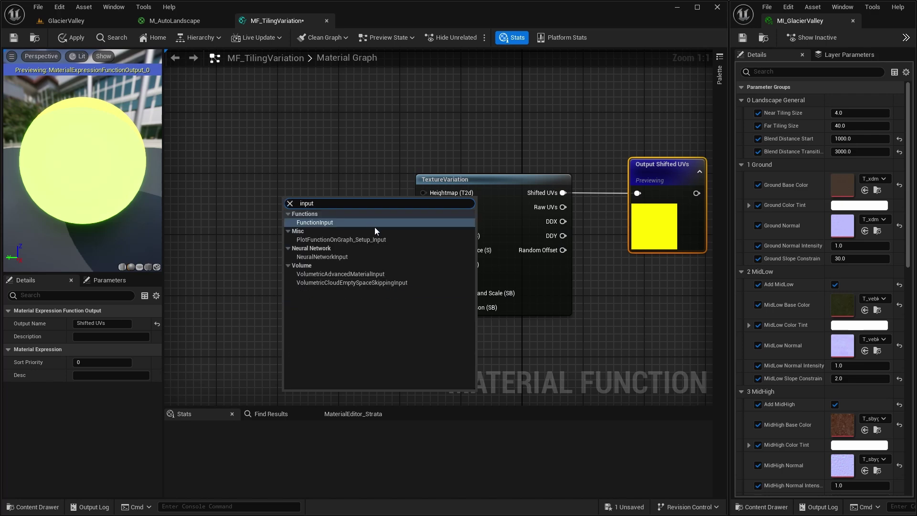
{"action": "left_click", "coordinate": [334, 222]}
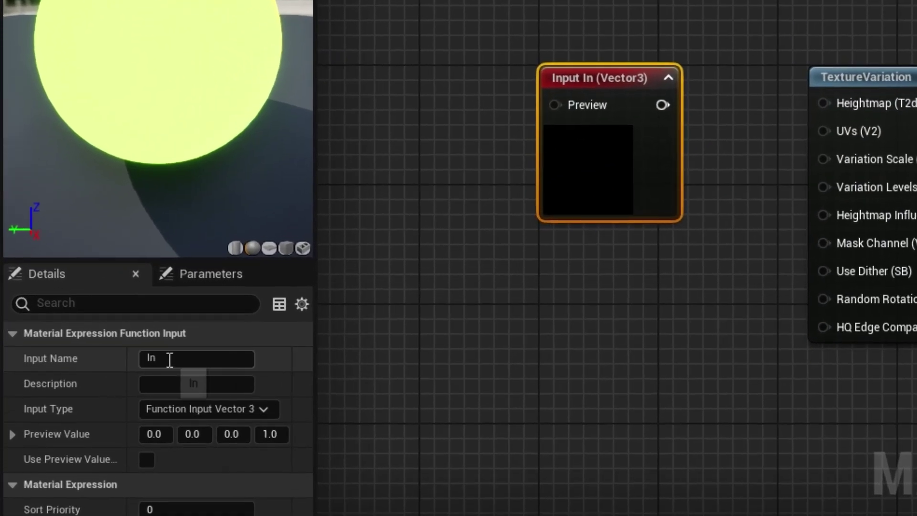
{"action": "left_click", "coordinate": [88, 324]}
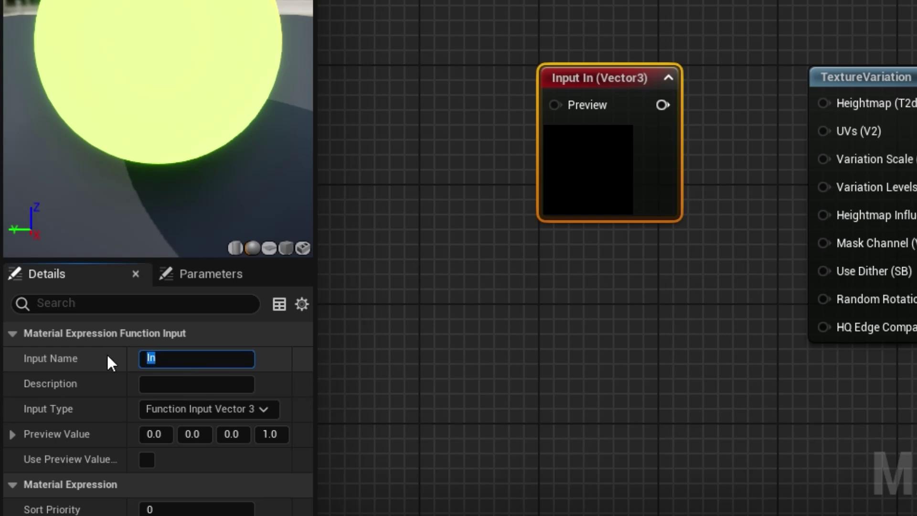
{"action": "type", "text": "UVs"}
{"action": "key", "text": "Return"}
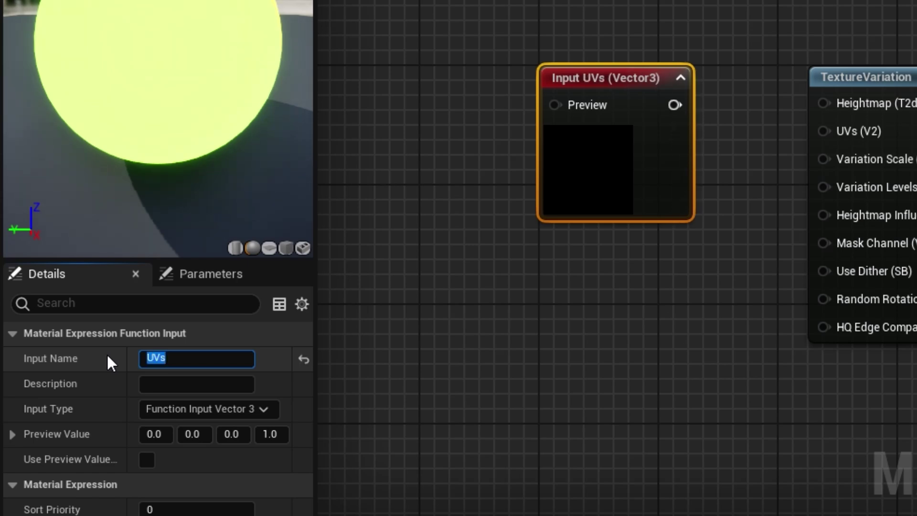
{"action": "left_click", "coordinate": [263, 409]}
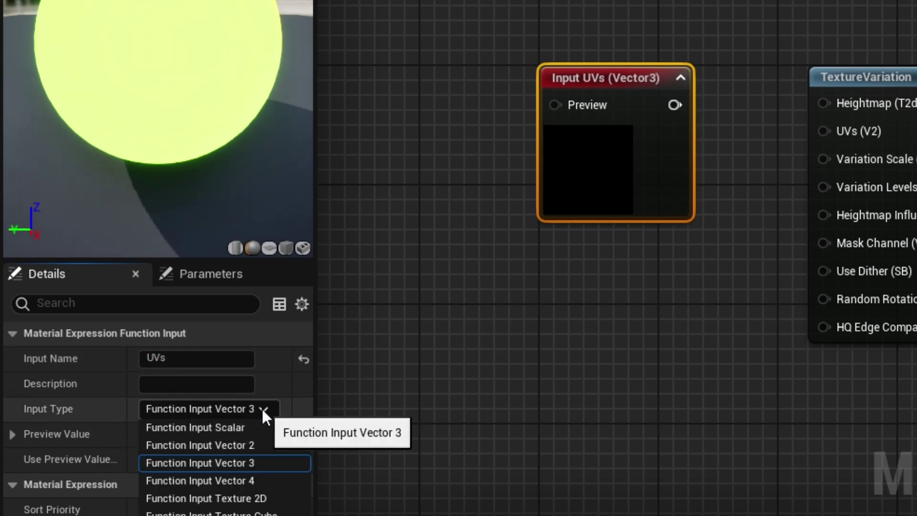
{"action": "left_click", "coordinate": [257, 444]}
{"action": "left_click", "coordinate": [189, 356]}
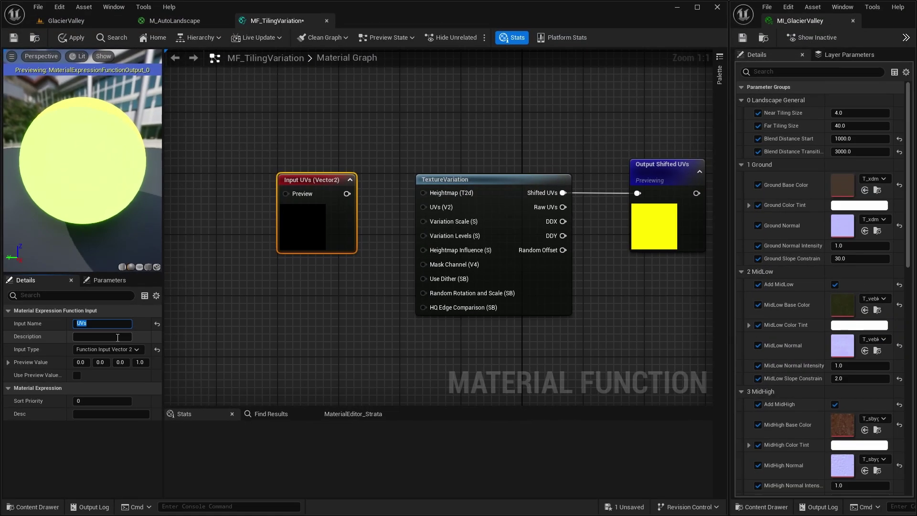
Connect the Input UVs node to the UVs (V2) input of TextureVariation
{"action": "left_click_drag", "start_coordinate": [347, 193], "coordinate": [423, 206]}
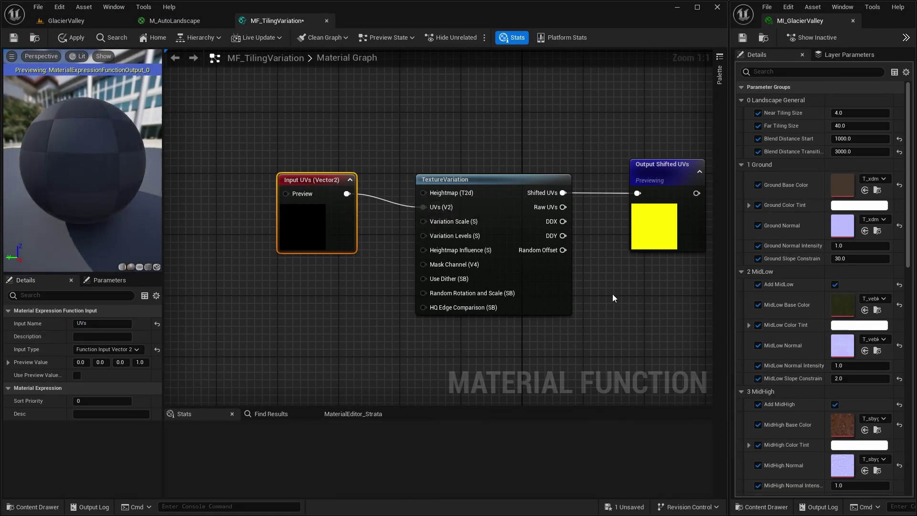
{"action": "right_click_drag", "start_coordinate": [423, 206], "coordinate": [370, 159]}
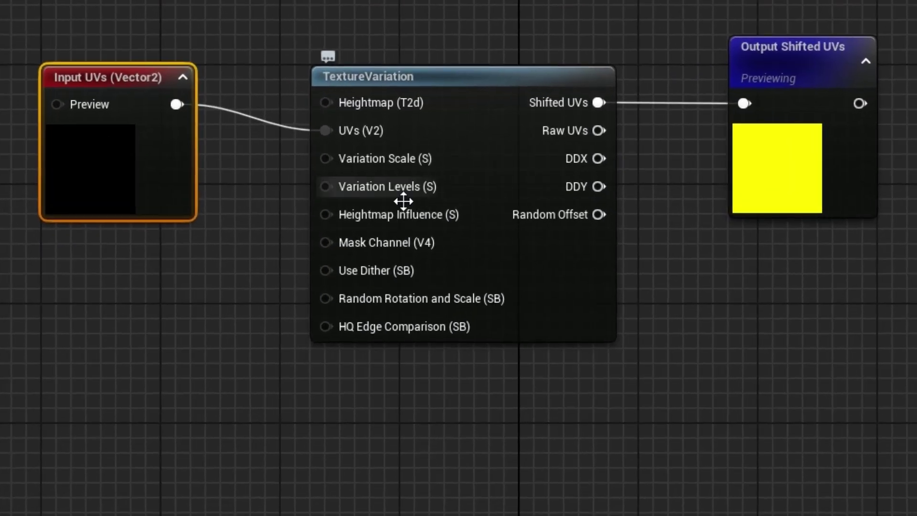
{"action": "right_click_drag", "start_coordinate": [635, 283], "coordinate": [732, 285]}
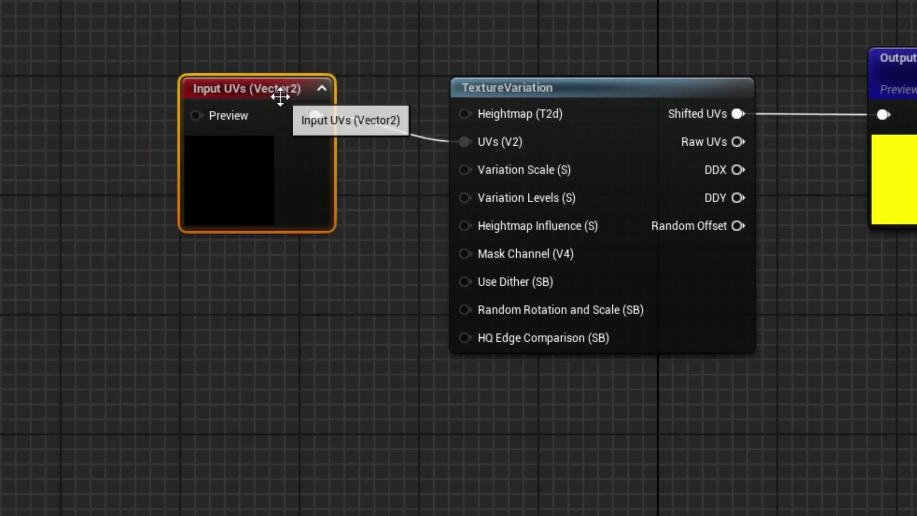
Move the Input UVs node up and add a scalar parameter named Random Tiling Scale below it
{"action": "left_click_drag", "start_coordinate": [281, 93], "coordinate": [285, 45]}
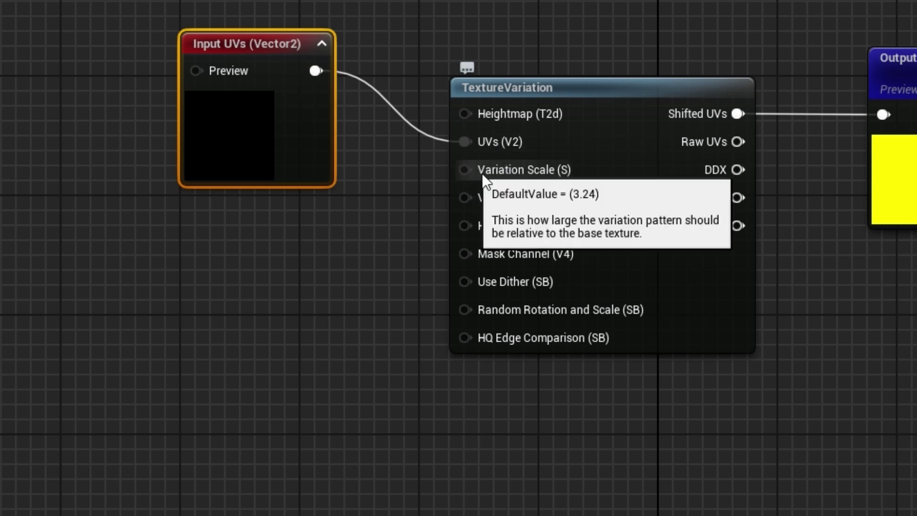
{"action": "mouse_move", "coordinate": [485, 197]}
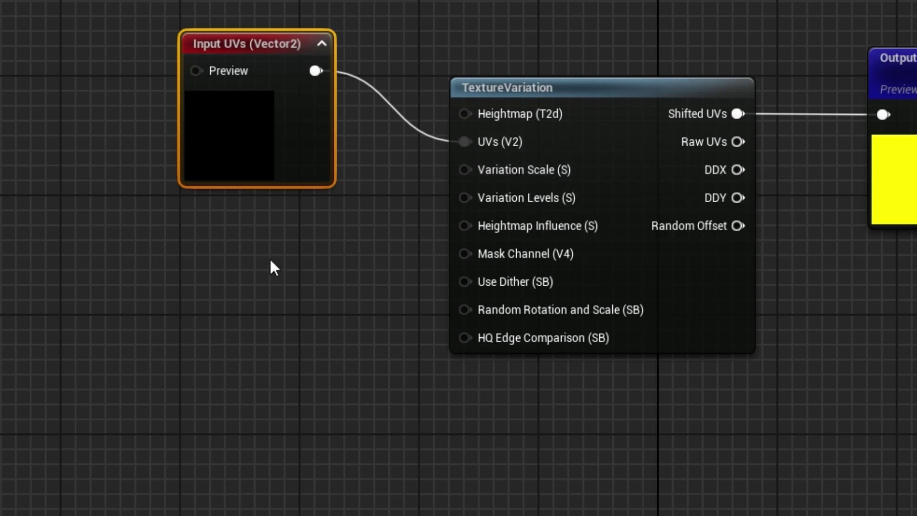
{"action": "left_click", "coordinate": [234, 238]}
{"action": "type", "text": "ssss"}
{"action": "left_click_drag", "start_coordinate": [297, 254], "coordinate": [179, 254]}
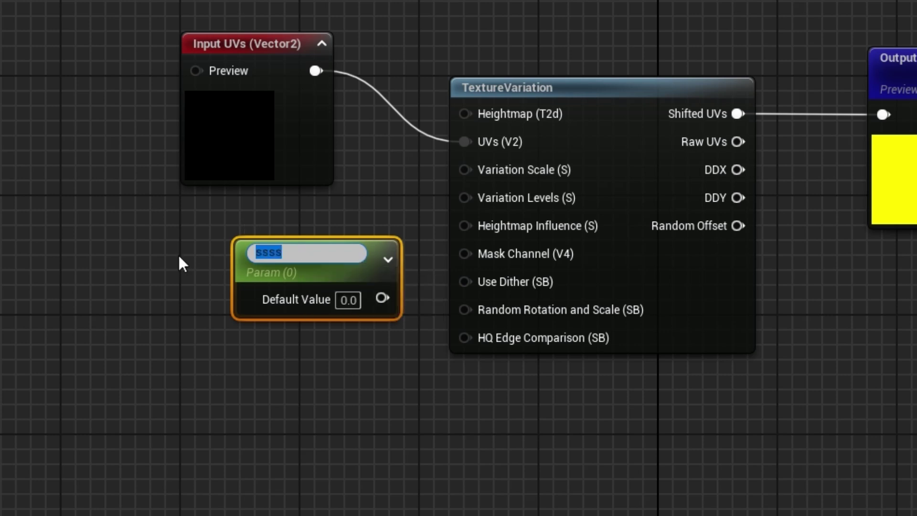
{"action": "type", "text": "Random Tiling"}
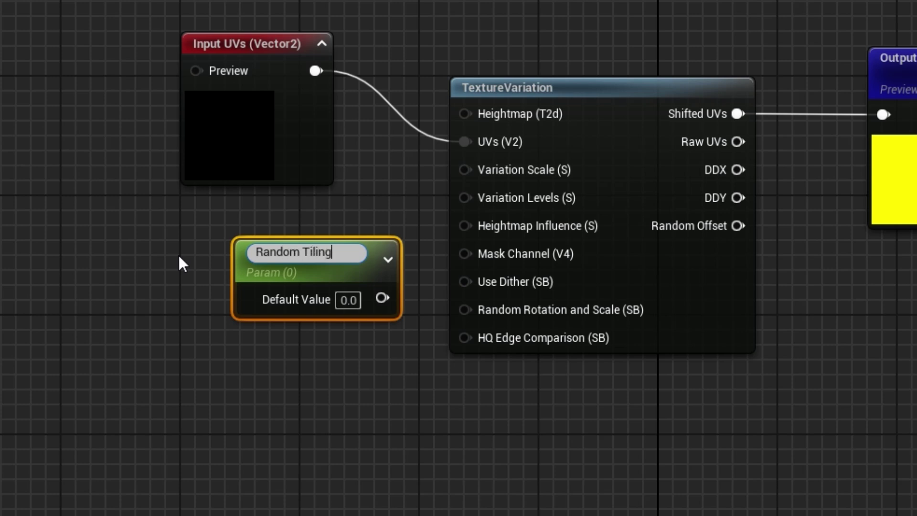
{"action": "type", "text": " Scale"}
{"action": "key", "text": "Return"}
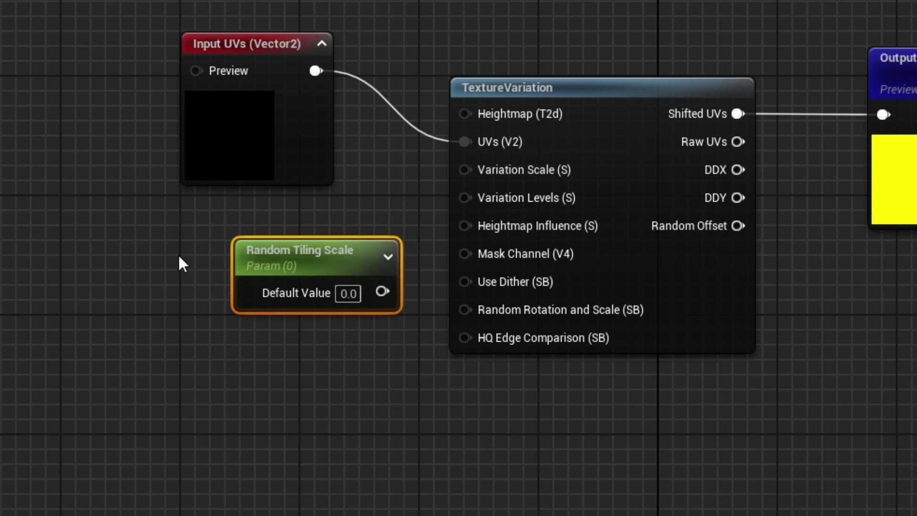
Set Random Tiling Scale's default value to 3 and connect it to Variation Scale (S) on TextureVariation
{"action": "left_click_drag", "start_coordinate": [313, 247], "coordinate": [275, 220]}
{"action": "left_click", "coordinate": [310, 266]}
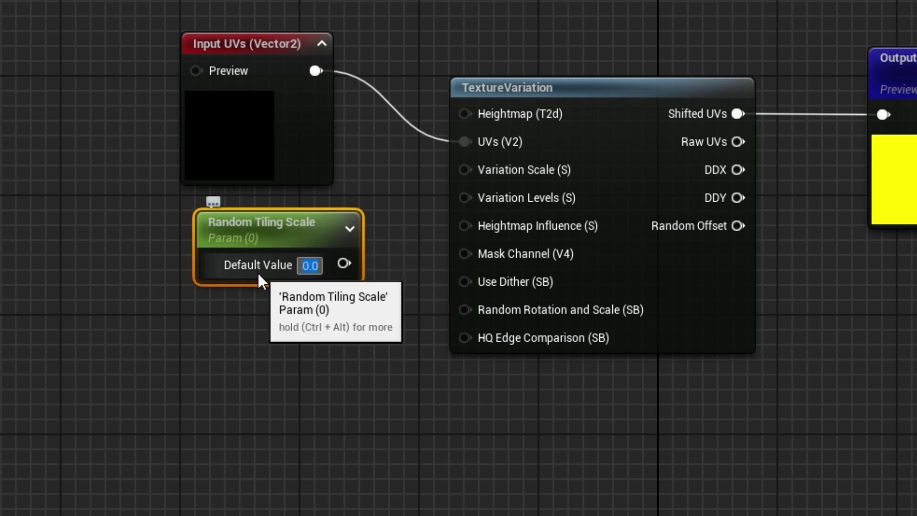
{"action": "type", "text": "3"}
{"action": "key", "text": "Return"}
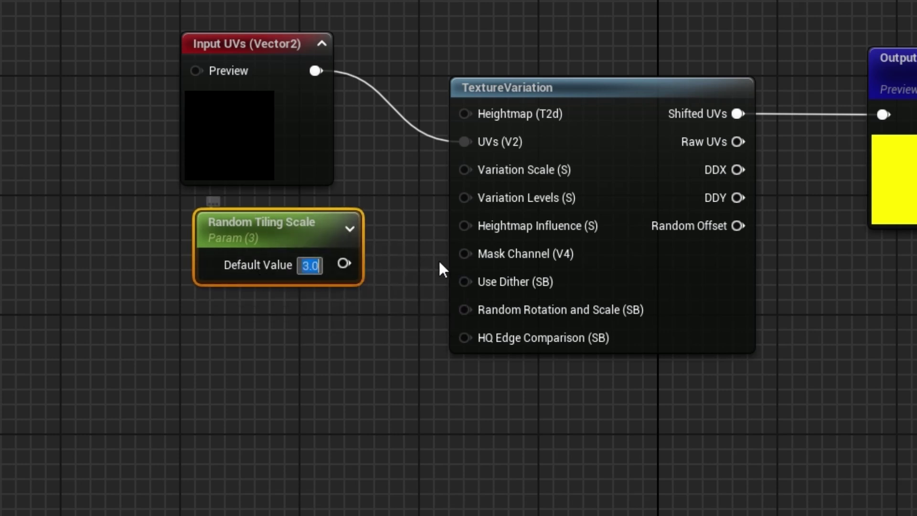
{"action": "left_click_drag", "start_coordinate": [285, 216], "coordinate": [277, 210]}
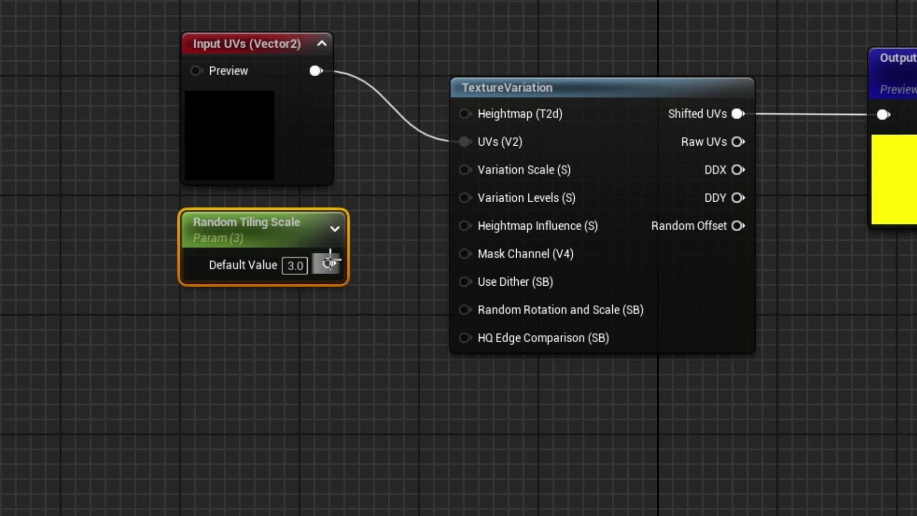
{"action": "left_click_drag", "start_coordinate": [328, 263], "coordinate": [463, 170]}
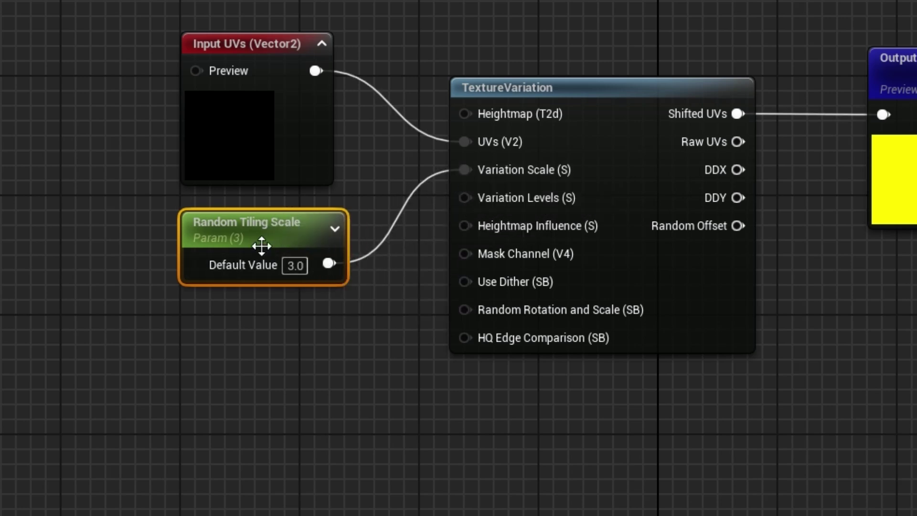
Duplicate the Random Tiling Scale parameter directly below the original and rename the copy as Random Tiling Levels
{"action": "left_click_drag", "start_coordinate": [274, 228], "coordinate": [327, 331], "text": "alt"}
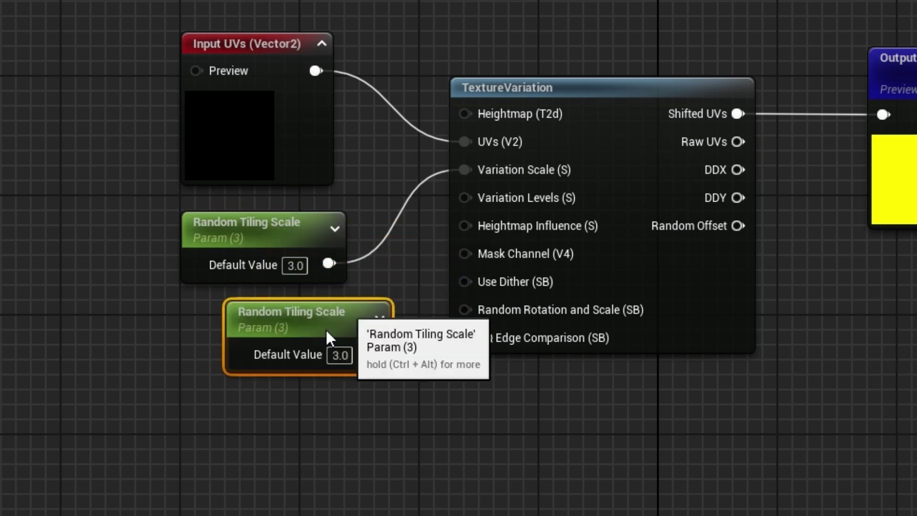
{"action": "double_click", "coordinate": [298, 313]}
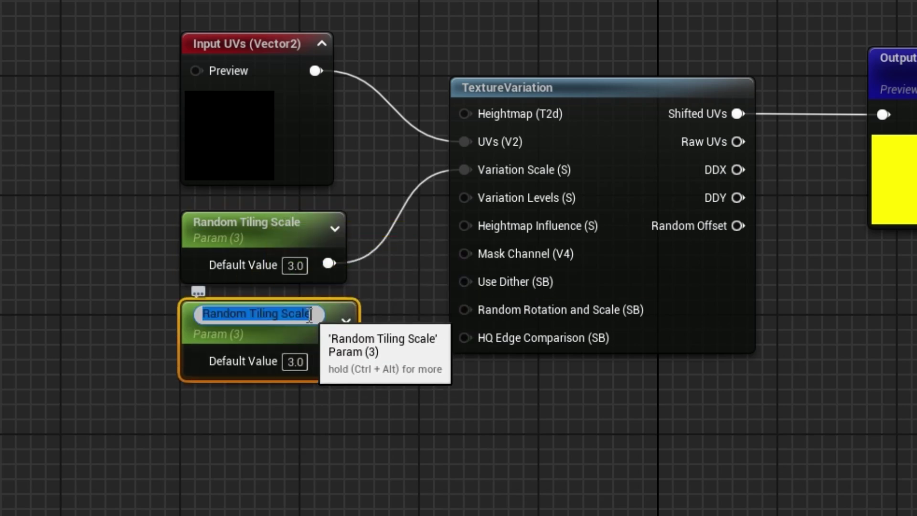
{"action": "left_click", "coordinate": [313, 316]}
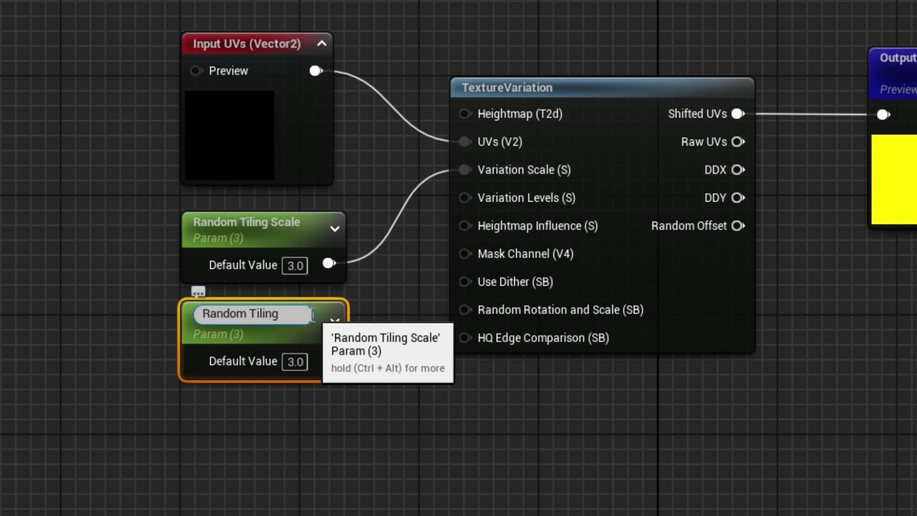
{"action": "type", "text": "Levels"}
{"action": "key", "text": "Return"}
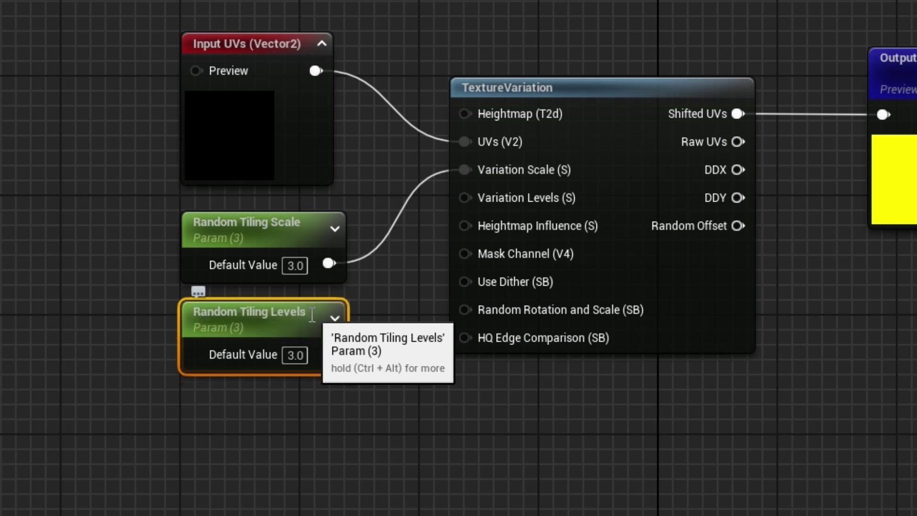
Set Random Tiling Levels' default value to 1 and connect it to Variation Levels (S) on TextureVariation
{"action": "left_click", "coordinate": [295, 355]}
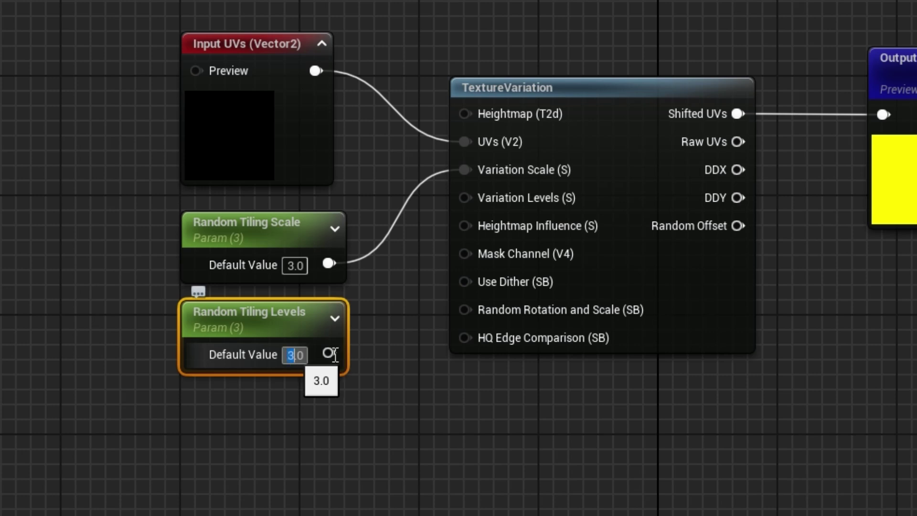
{"action": "type", "text": "1"}
{"action": "key", "text": "Return"}
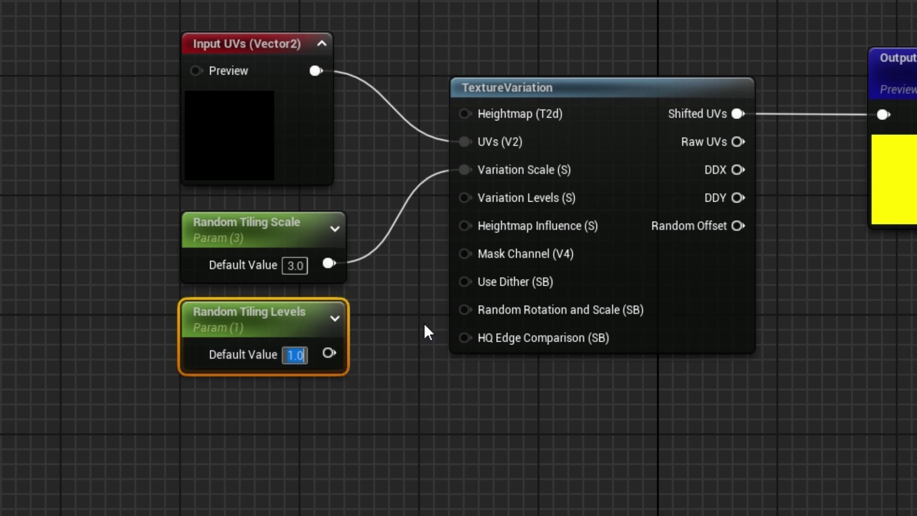
{"action": "left_click_drag", "start_coordinate": [335, 356], "coordinate": [466, 197]}
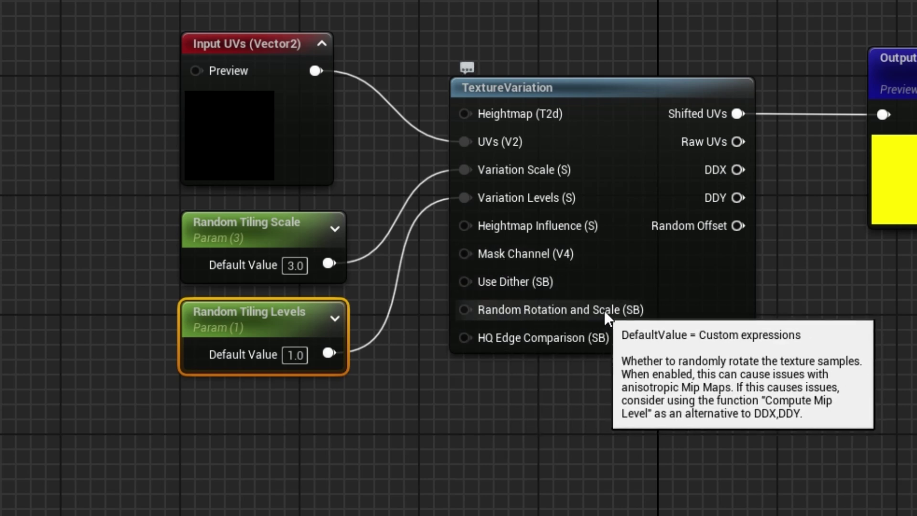
Add a StaticBool node set to True below Random Tiling Levels and connect it to Random Rotation and Scale (SB)
{"action": "right_click_drag", "start_coordinate": [586, 402], "coordinate": [643, 343]}
{"action": "right_click", "coordinate": [343, 390]}
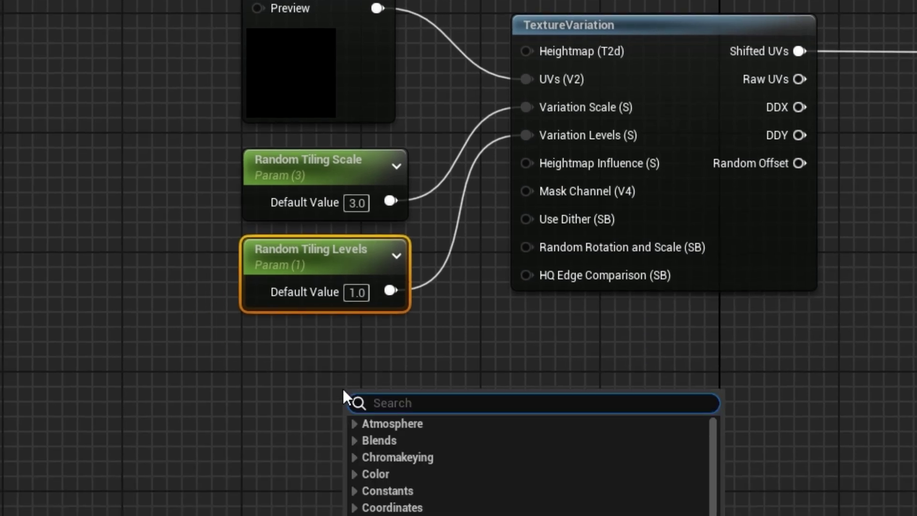
{"action": "type", "text": "static"}
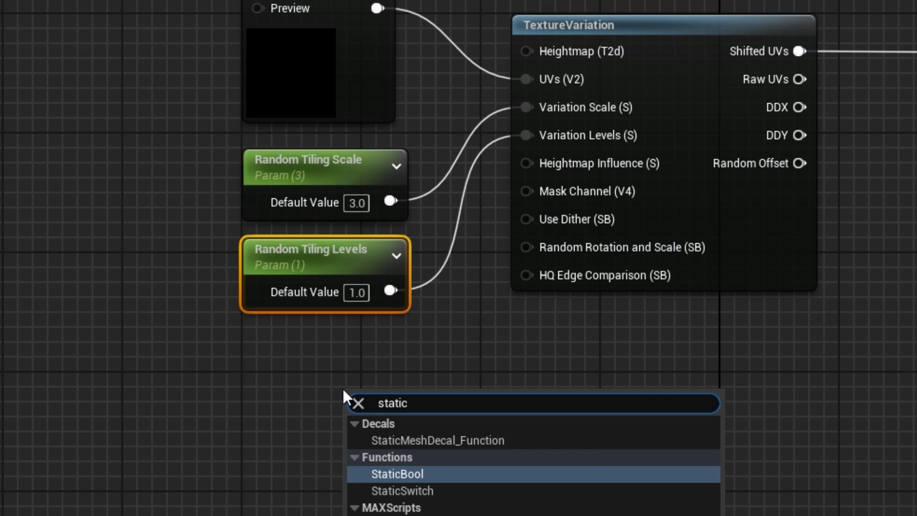
{"action": "left_click", "coordinate": [408, 473]}
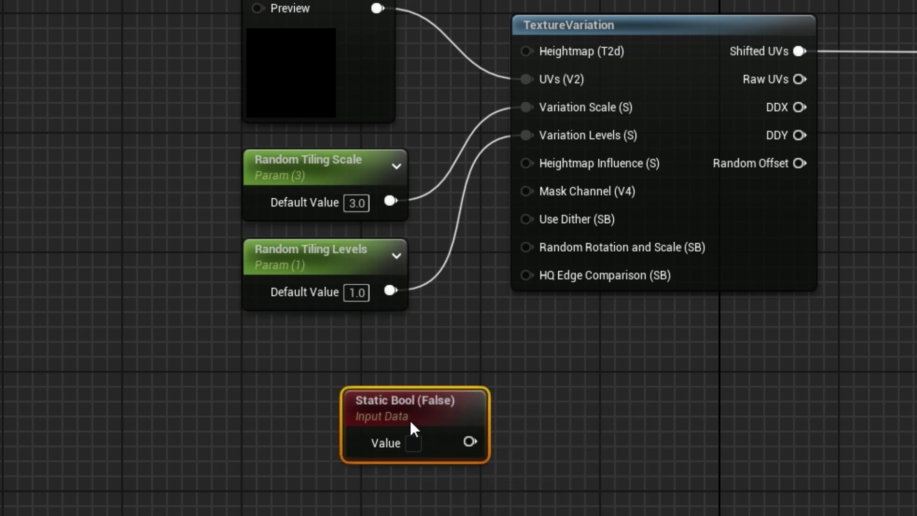
{"action": "left_click_drag", "start_coordinate": [409, 419], "coordinate": [333, 352]}
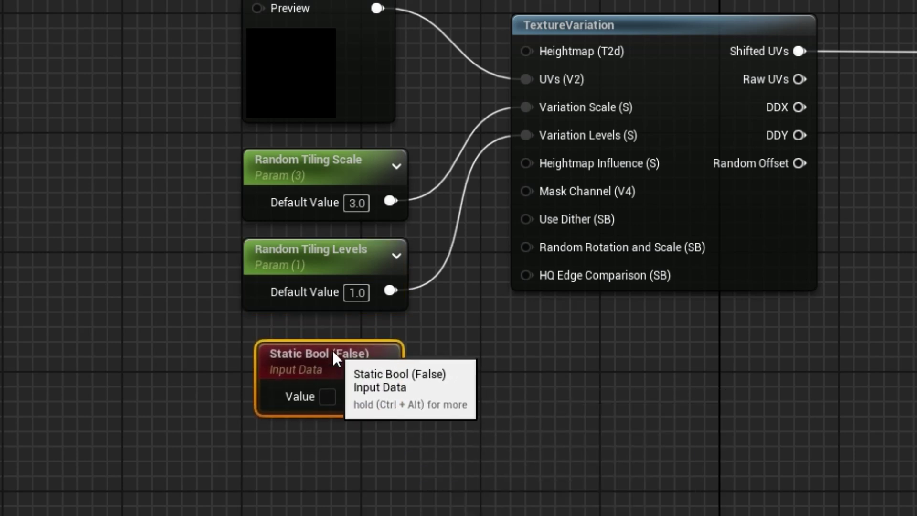
{"action": "left_click", "coordinate": [326, 399]}
{"action": "left_click_drag", "start_coordinate": [379, 395], "coordinate": [527, 247]}
Set the Random Tiling Scale parameter's group to Landscape Tiling Variation
{"action": "right_click_drag", "start_coordinate": [607, 366], "coordinate": [501, 389]}
{"action": "mouse_move", "coordinate": [498, 343]}
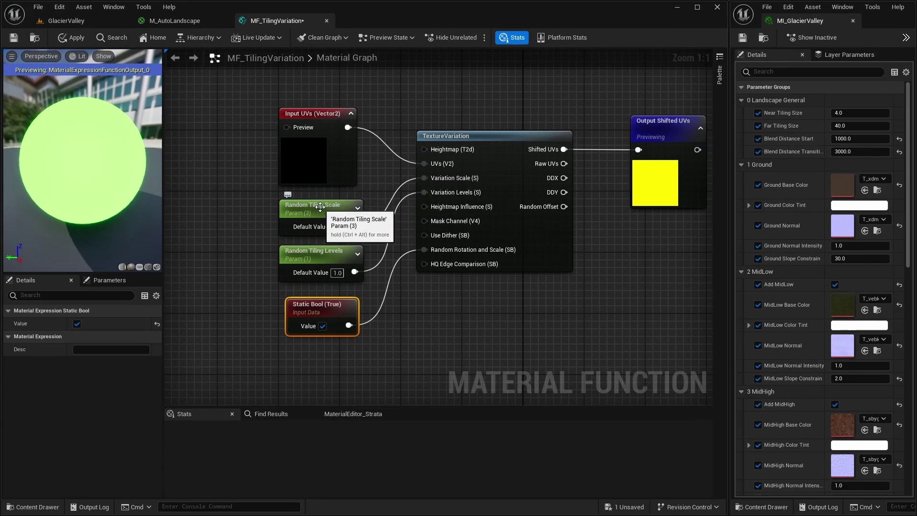
{"action": "left_click", "coordinate": [321, 207]}
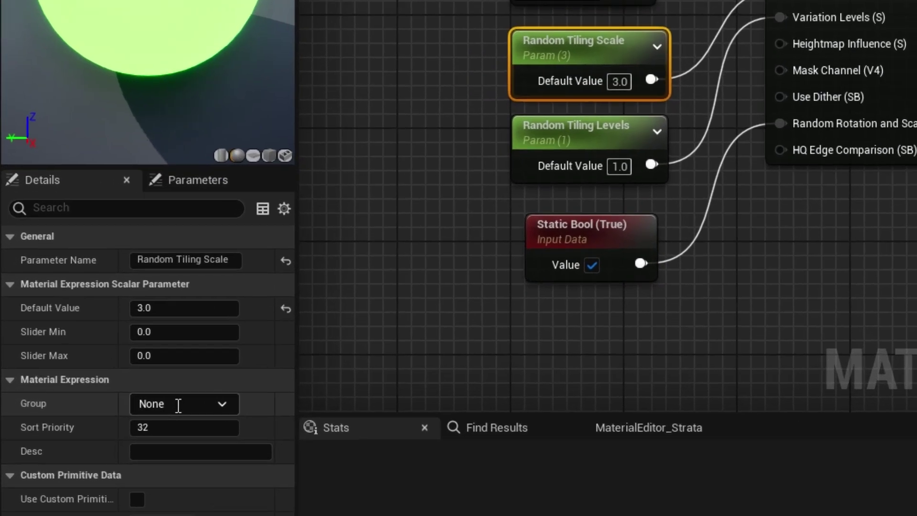
{"action": "left_click", "coordinate": [100, 401]}
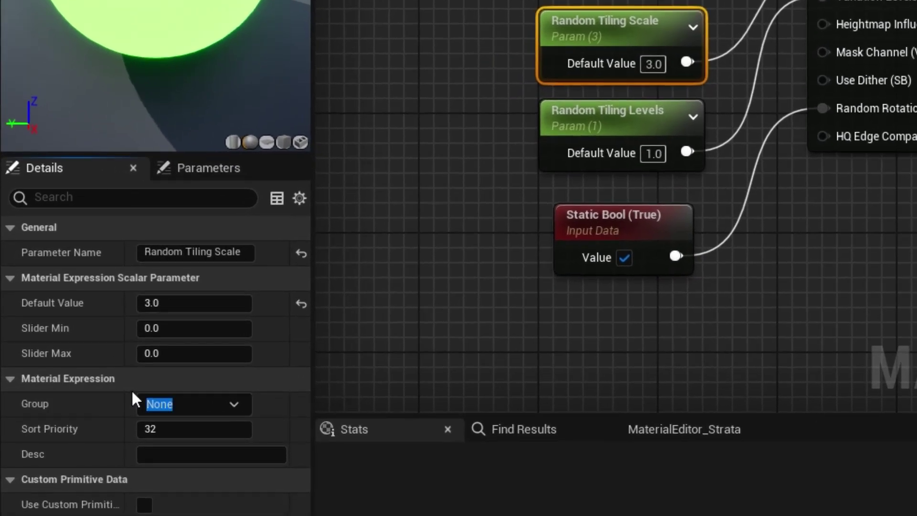
{"action": "type", "text": "Landscape Tiling Va"}
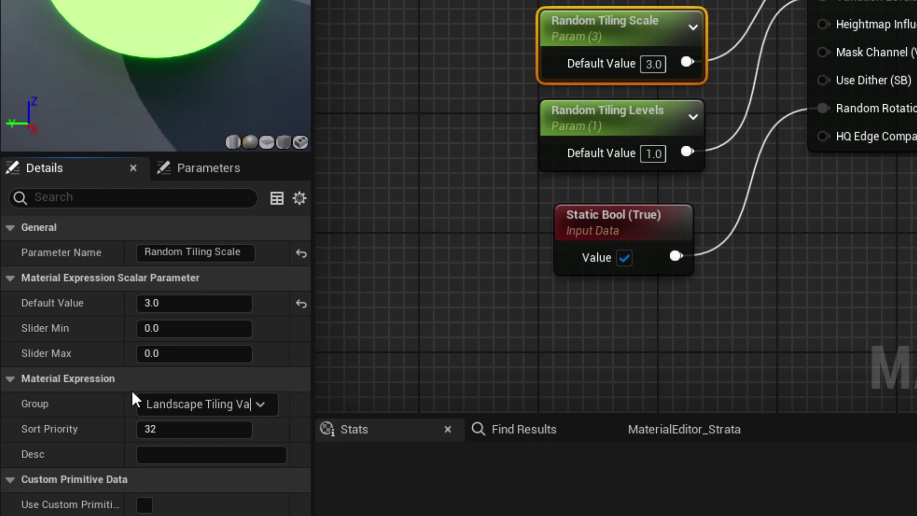
{"action": "type", "text": "riation"}
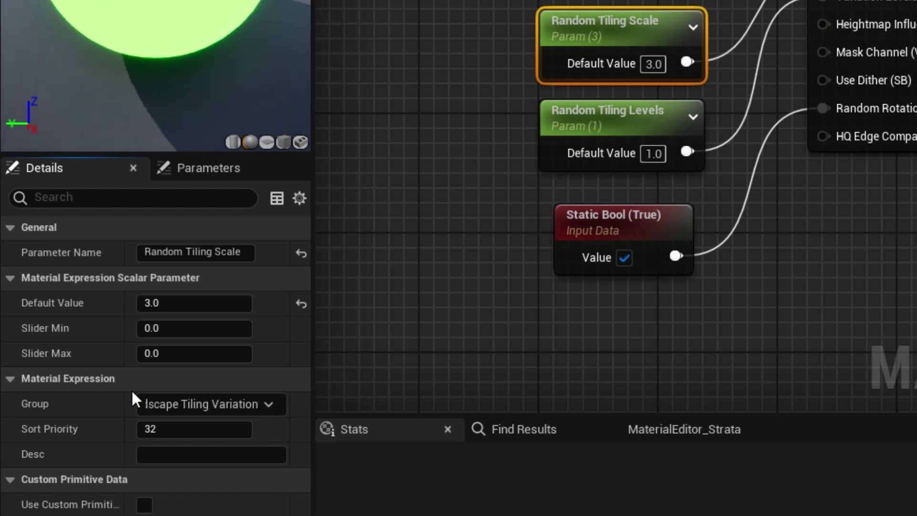
Assign Random Tiling Levels to the Landscape Tiling Variation group and save the material function
{"action": "left_click", "coordinate": [626, 125]}
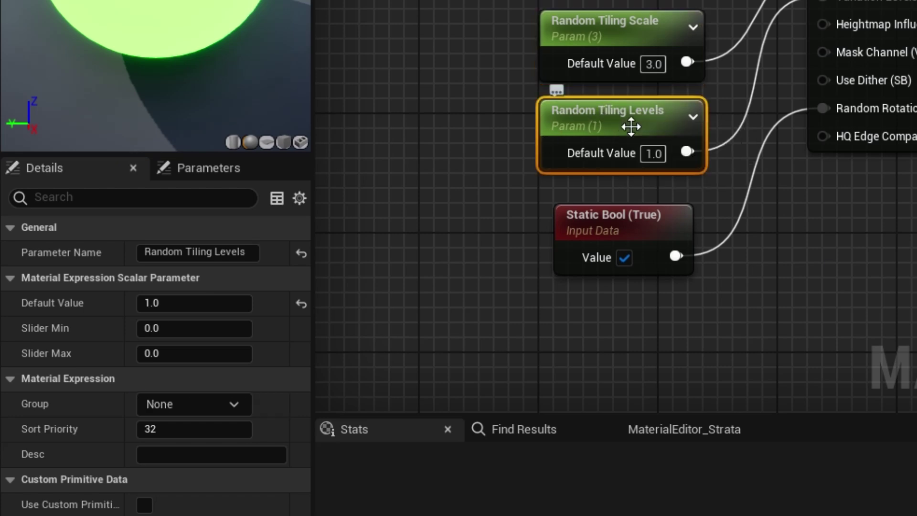
{"action": "left_click", "coordinate": [230, 402]}
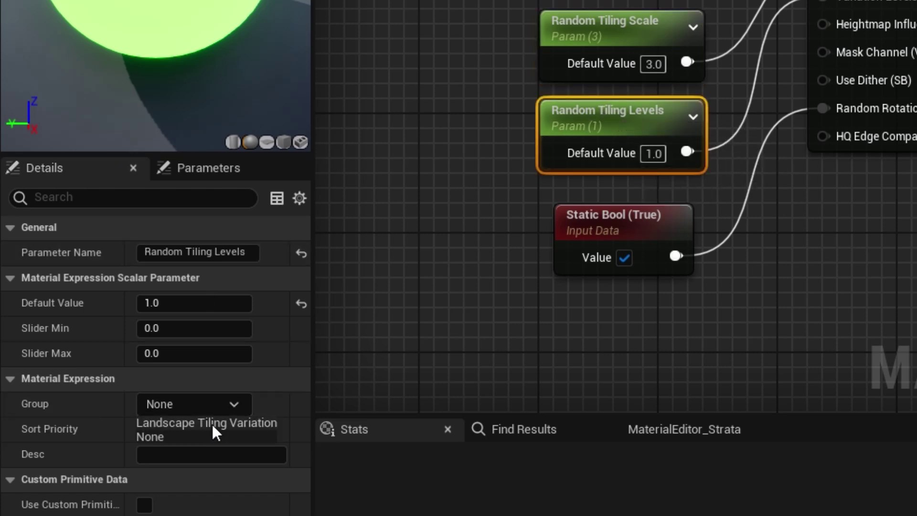
{"action": "left_click", "coordinate": [211, 423]}
{"action": "left_click_drag", "start_coordinate": [787, 254], "coordinate": [688, 359]}
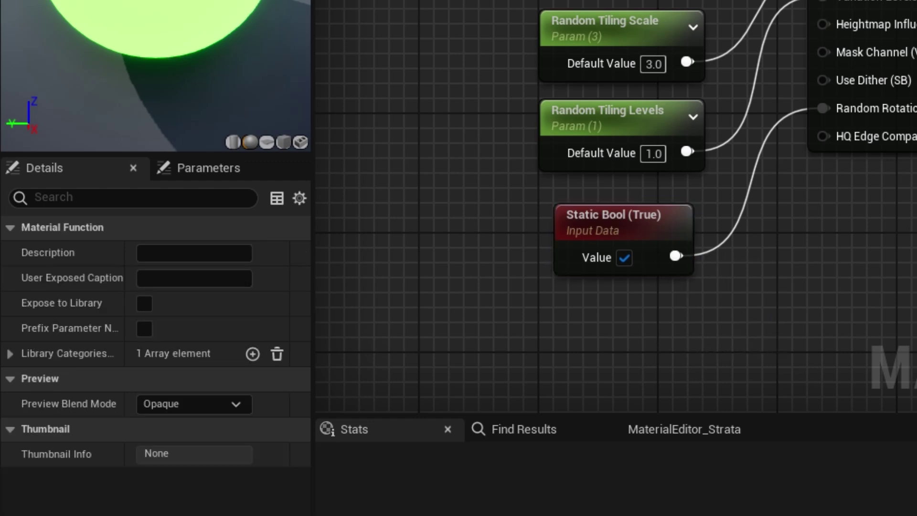
{"action": "right_click_drag", "start_coordinate": [781, 16], "coordinate": [666, 93]}
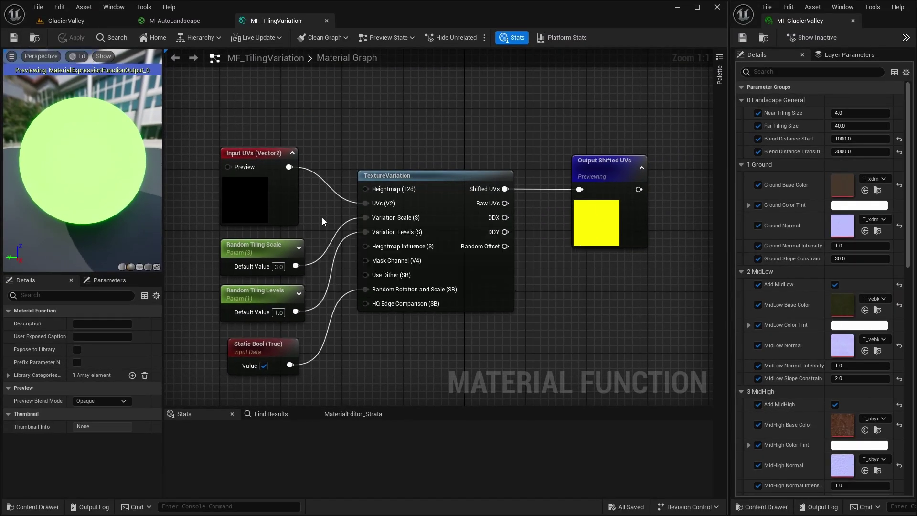
Switch to the M_AutoLandscape material and open the MF_CreateLayer function from its Ground Layer section
{"action": "left_click", "coordinate": [216, 21]}
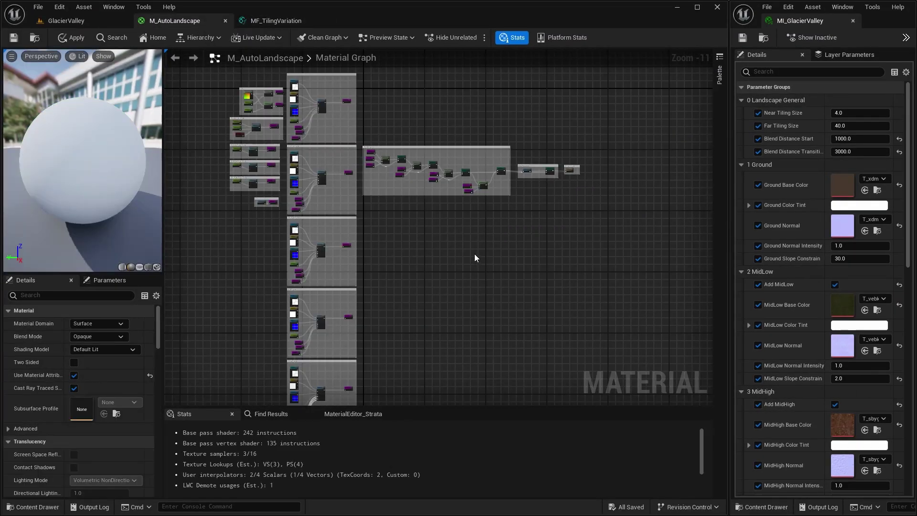
{"action": "right_click_drag", "start_coordinate": [456, 247], "coordinate": [493, 271]}
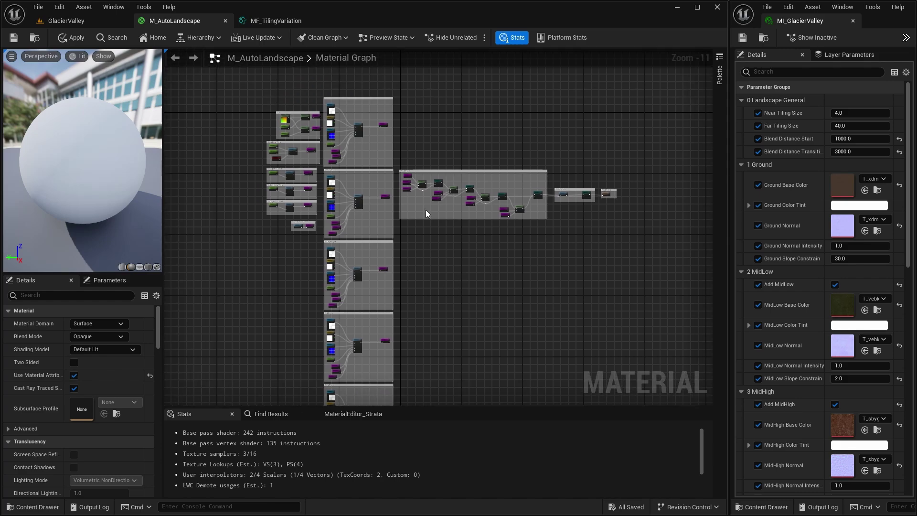
{"action": "scroll", "coordinate": [426, 211], "scroll_direction": "up", "scroll_amount": 7}
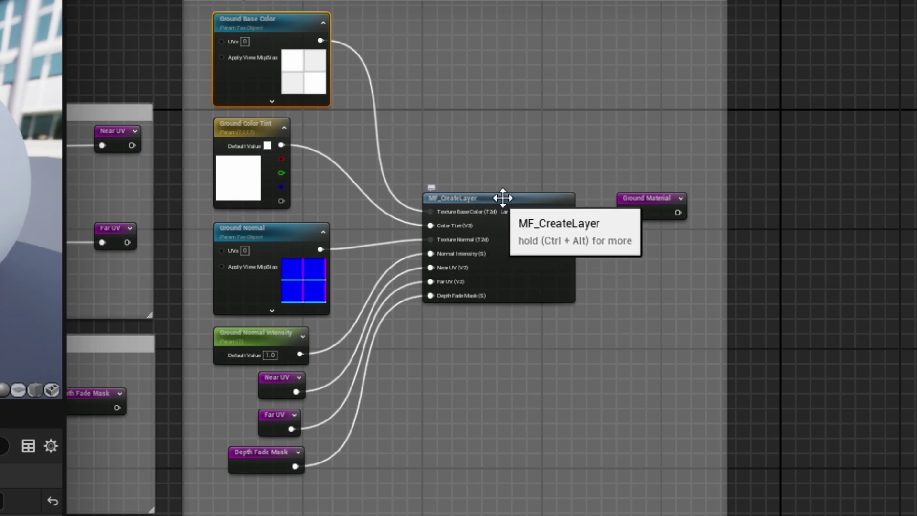
{"action": "right_click_drag", "start_coordinate": [497, 149], "coordinate": [505, 198]}
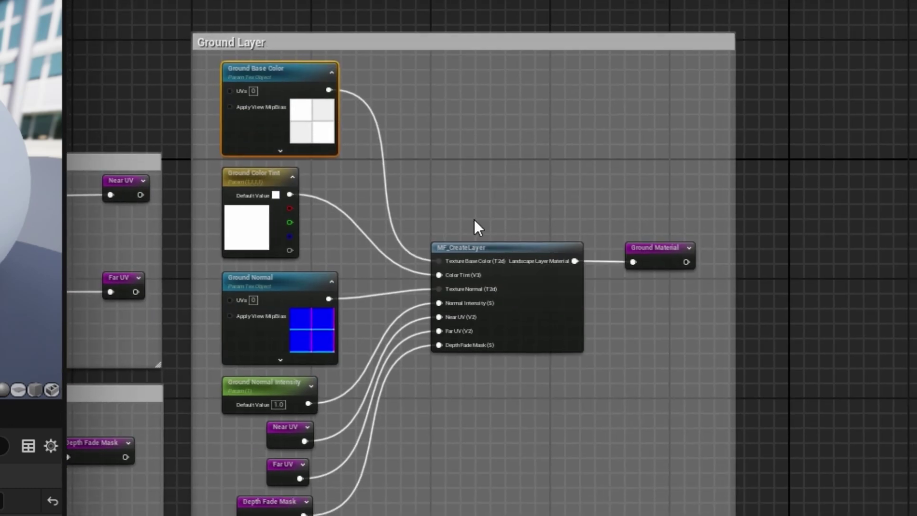
{"action": "double_click", "coordinate": [516, 245]}
Widen the UVs comment box in MF_CreateLayer and move the Near UV and Far UV input nodes away from their reroutes
{"action": "right_click_drag", "start_coordinate": [516, 245], "coordinate": [481, 245]}
{"action": "scroll", "coordinate": [481, 246], "scroll_direction": "down", "scroll_amount": 2}
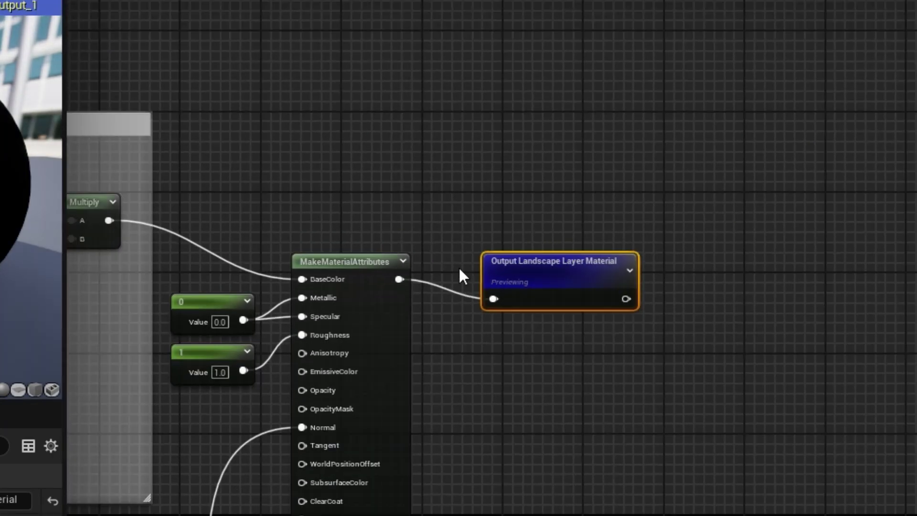
{"action": "scroll", "coordinate": [338, 222], "scroll_direction": "down", "scroll_amount": 4}
{"action": "right_click_drag", "start_coordinate": [262, 236], "coordinate": [721, 215]}
{"action": "scroll", "coordinate": [465, 280], "scroll_direction": "up", "scroll_amount": 3}
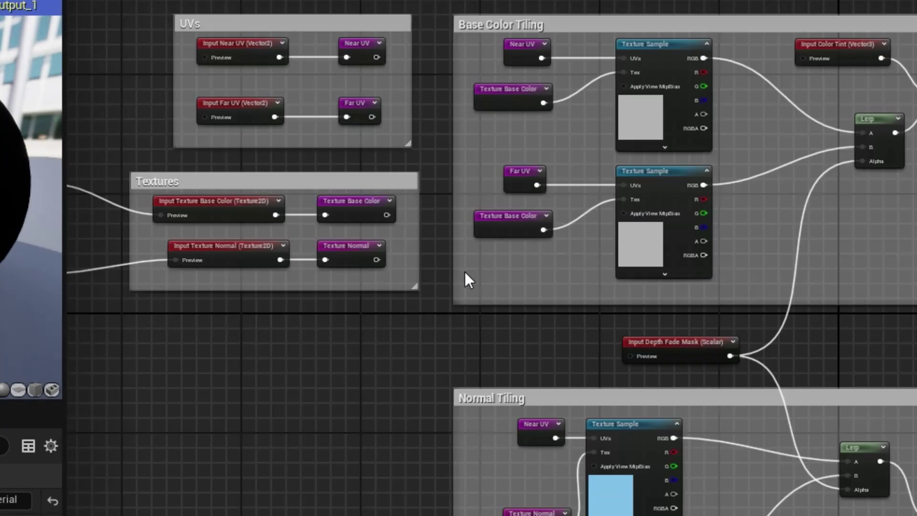
{"action": "right_click_drag", "start_coordinate": [486, 257], "coordinate": [541, 290]}
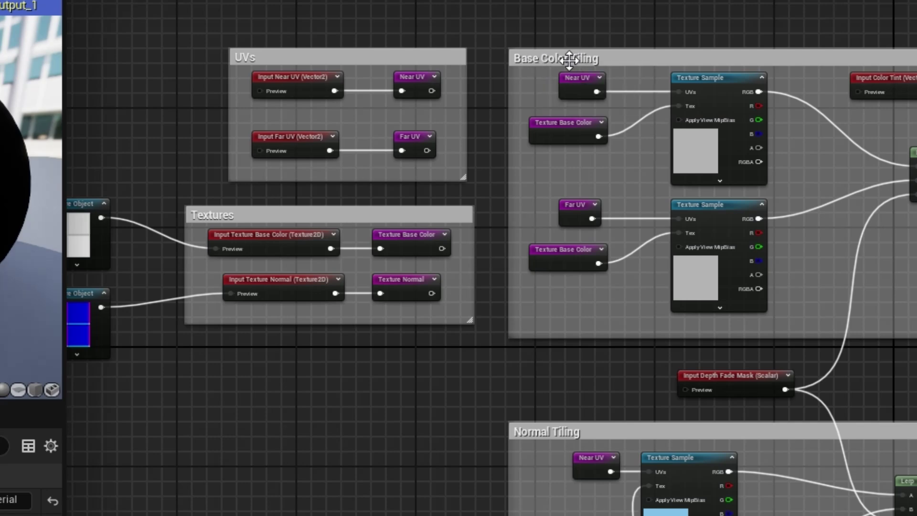
{"action": "right_click_drag", "start_coordinate": [559, 351], "coordinate": [746, 444]}
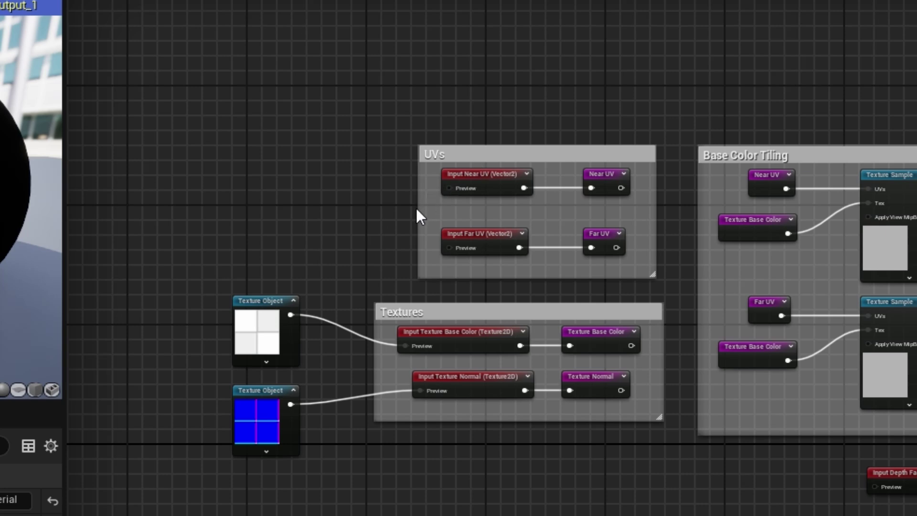
{"action": "left_click_drag", "start_coordinate": [421, 209], "coordinate": [251, 211]}
{"action": "left_click_drag", "start_coordinate": [414, 177], "coordinate": [497, 252]}
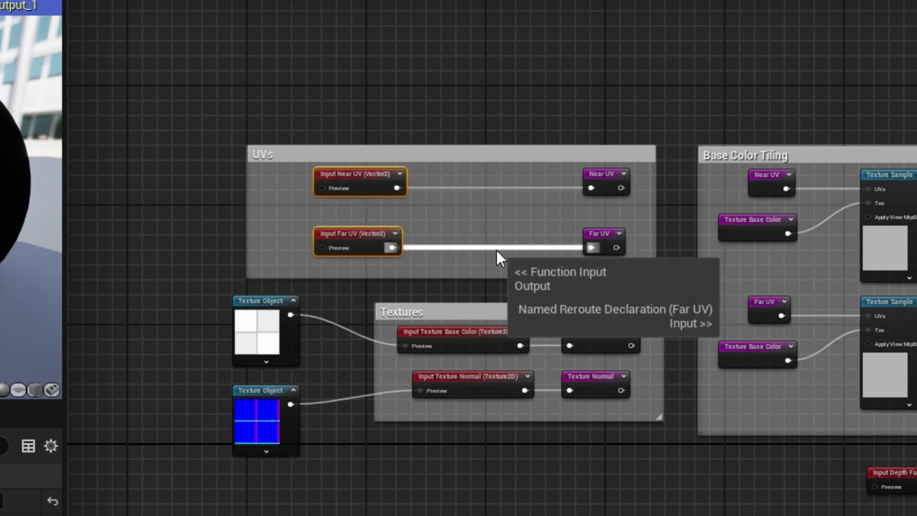
Move the UVs comment up, make it taller, and lower the Far UV nodes within it to space out the rows
{"action": "left_click_drag", "start_coordinate": [477, 154], "coordinate": [462, 30]}
{"action": "left_click_drag", "start_coordinate": [519, 158], "coordinate": [522, 248]}
{"action": "left_click_drag", "start_coordinate": [546, 33], "coordinate": [571, 35]}
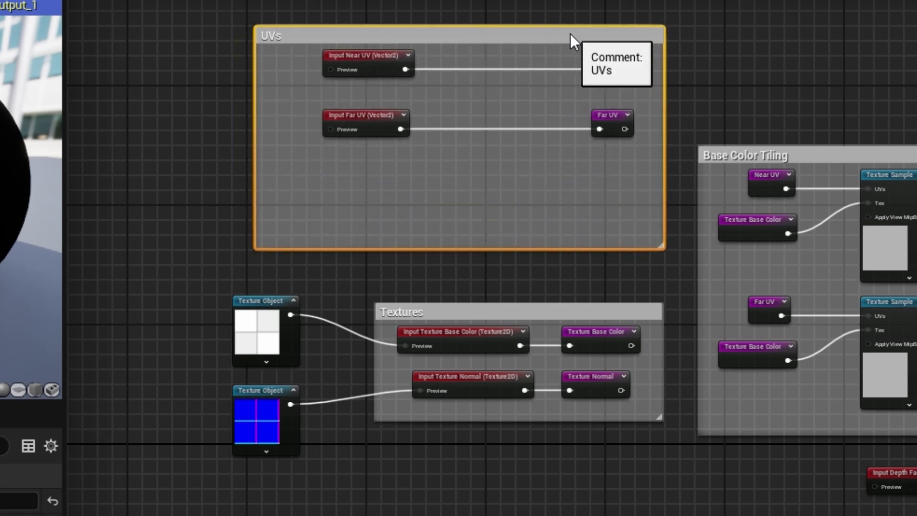
{"action": "left_click_drag", "start_coordinate": [355, 96], "coordinate": [624, 171]}
{"action": "right_click_drag", "start_coordinate": [604, 144], "coordinate": [381, 205]}
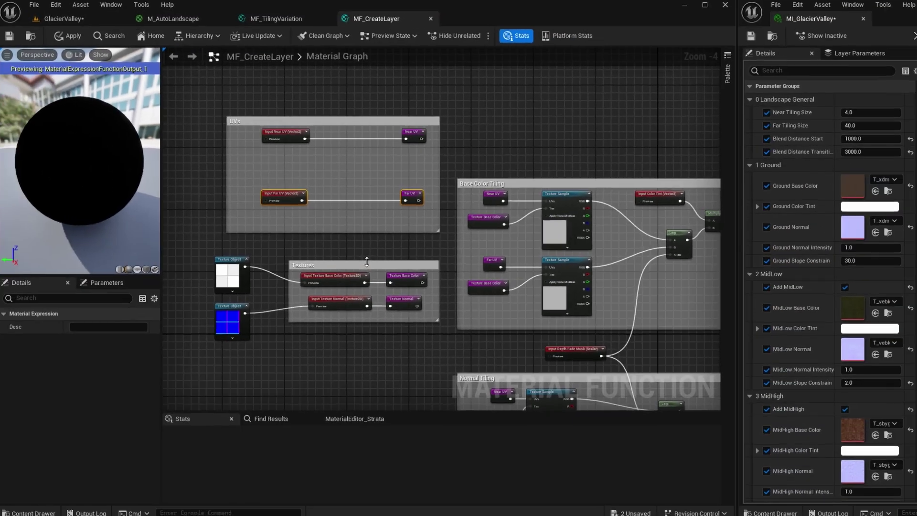
Add the MF_TilingVariation function from the MaterialFunctions folder to the graph, inside the UVs comment
{"action": "key", "text": "ctrl+space"}
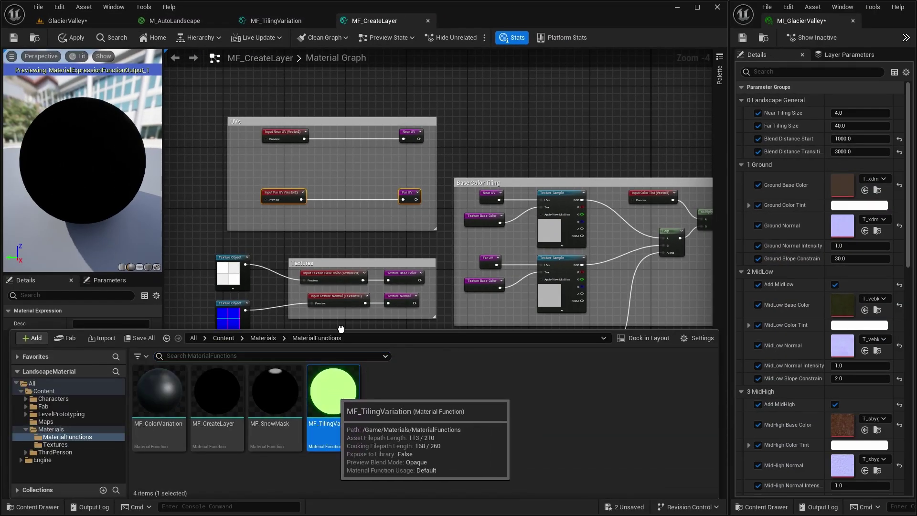
{"action": "left_click_drag", "start_coordinate": [336, 397], "coordinate": [347, 163]}
{"action": "right_click_drag", "start_coordinate": [314, 156], "coordinate": [314, 220]}
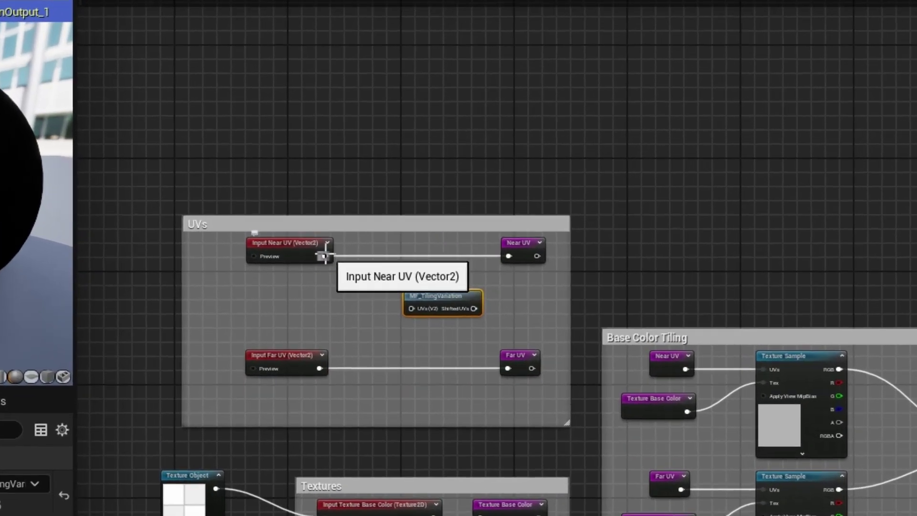
Wire MF_TilingVariation between Input Near UV and the Near UV reroute, and align the three nodes in a straight row
{"action": "left_click_drag", "start_coordinate": [324, 257], "coordinate": [412, 308]}
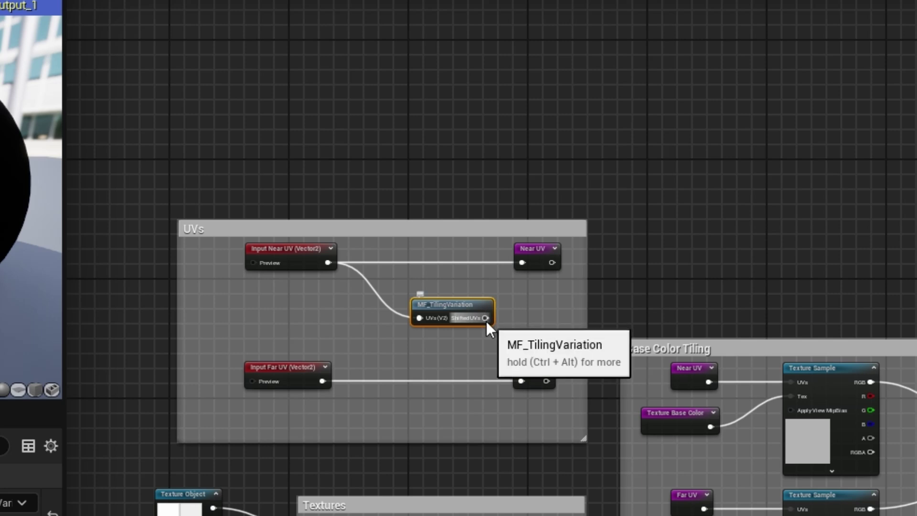
{"action": "left_click_drag", "start_coordinate": [485, 318], "coordinate": [522, 263]}
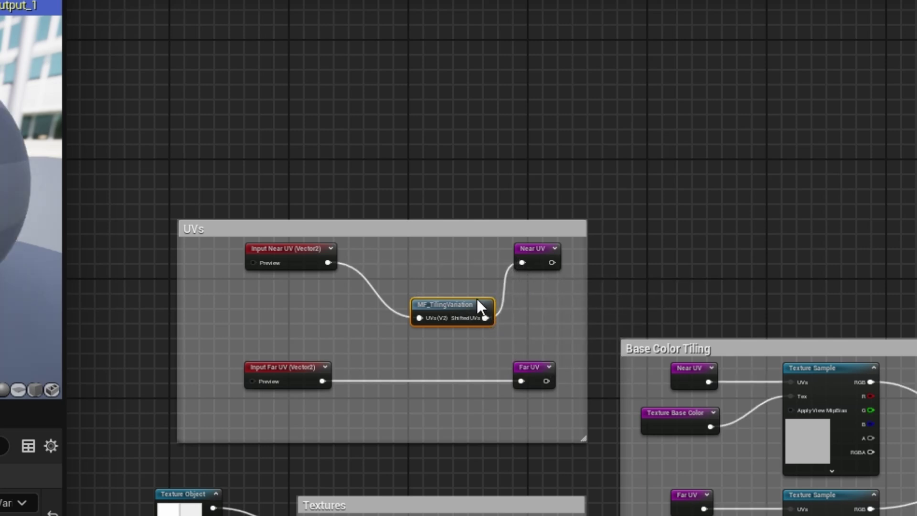
{"action": "left_click_drag", "start_coordinate": [452, 301], "coordinate": [428, 257]}
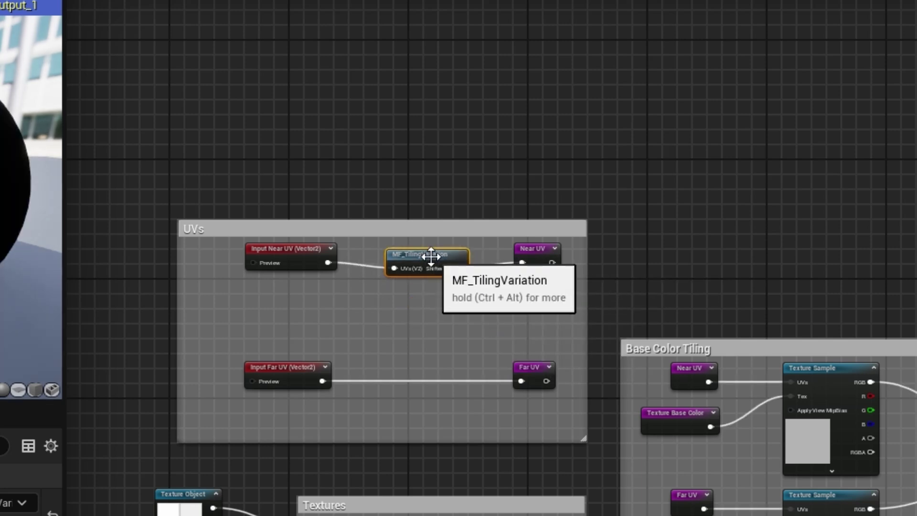
{"action": "left_click_drag", "start_coordinate": [220, 253], "coordinate": [556, 280]}
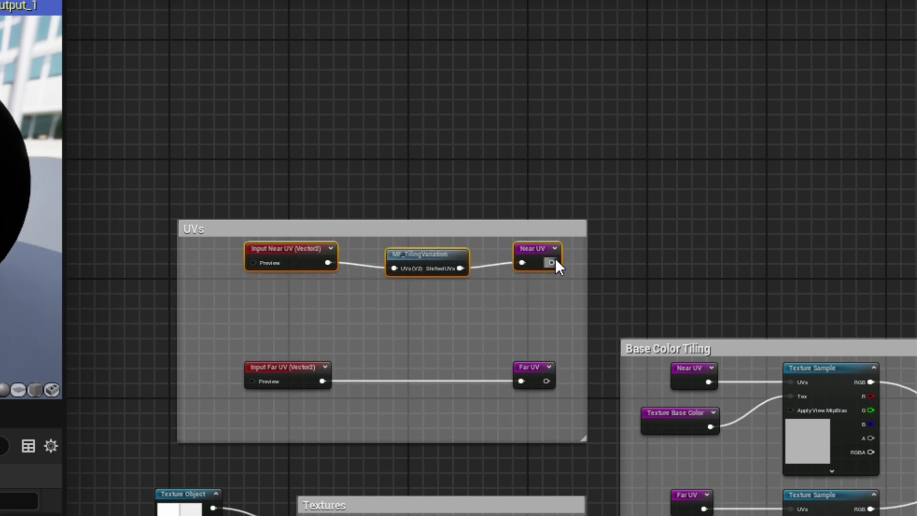
{"action": "key", "text": "q"}
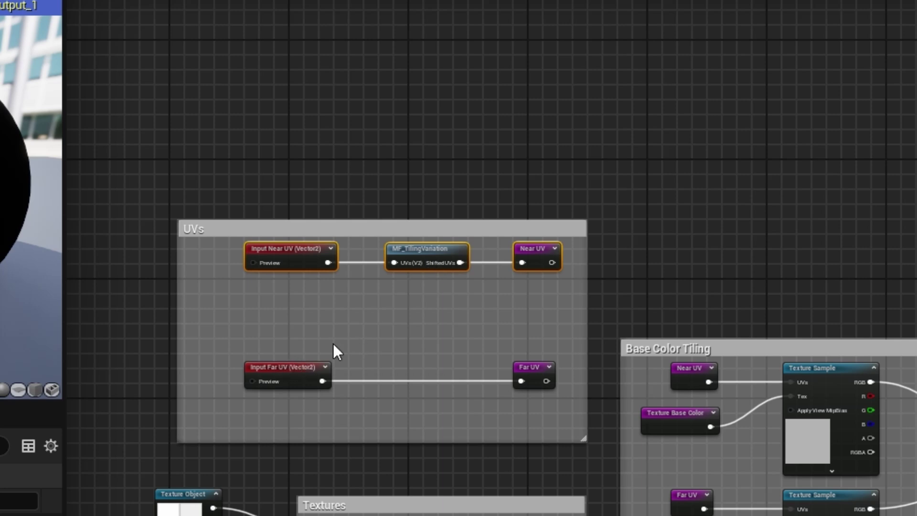
Duplicate MF_TilingVariation, wire the copy between Input Far UV and the Far UV reroute, and straighten that row
{"action": "left_click", "coordinate": [419, 248]}
{"action": "key", "text": "ctrl+w"}
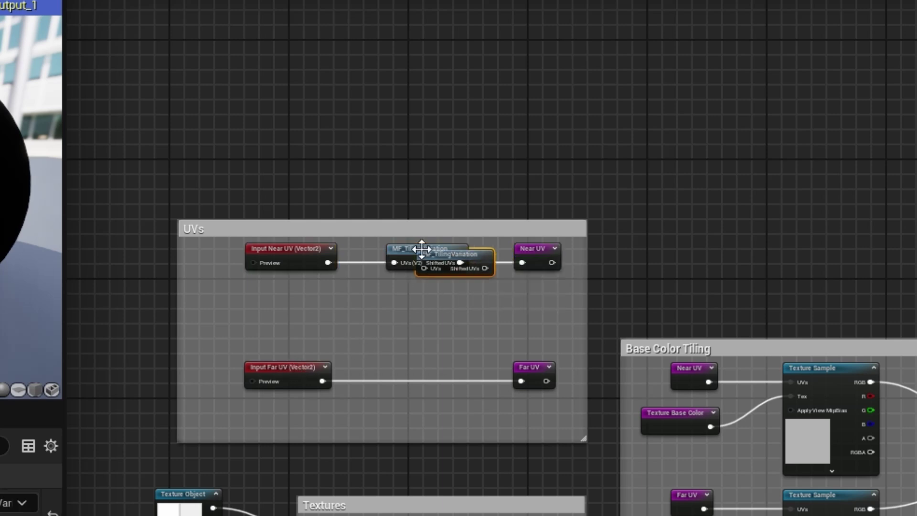
{"action": "left_click_drag", "start_coordinate": [462, 259], "coordinate": [425, 349]}
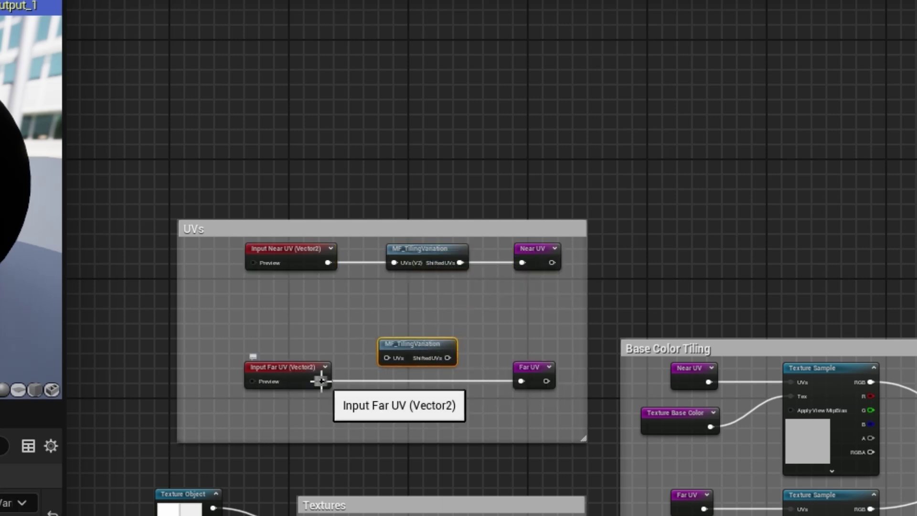
{"action": "left_click_drag", "start_coordinate": [323, 381], "coordinate": [389, 356]}
{"action": "left_click_drag", "start_coordinate": [448, 358], "coordinate": [521, 380]}
{"action": "left_click_drag", "start_coordinate": [284, 335], "coordinate": [542, 402]}
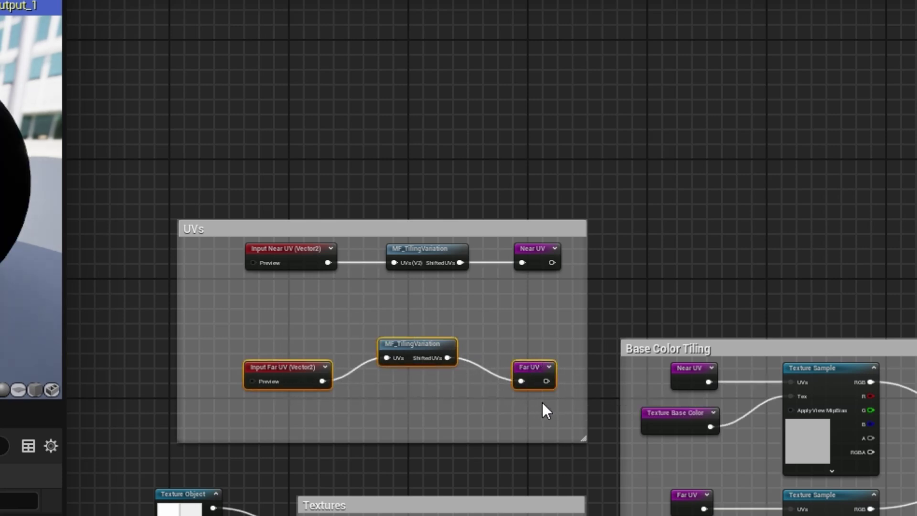
{"action": "key", "text": "q"}
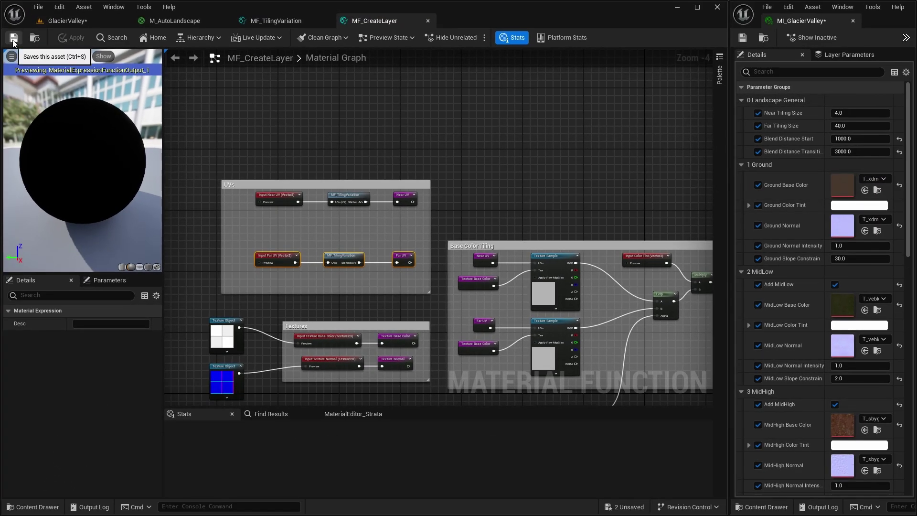
Switch to the M_AutoLandscape material and save it
{"action": "left_click", "coordinate": [162, 21]}
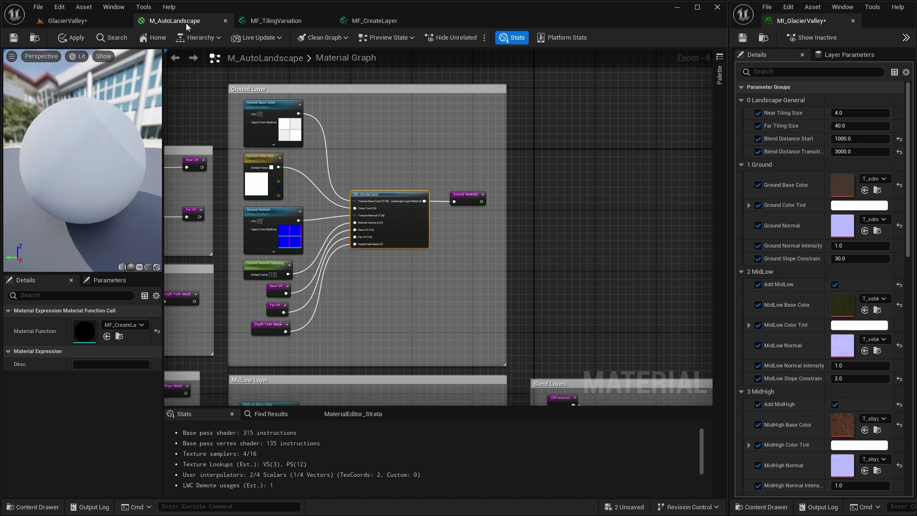
{"action": "left_click", "coordinate": [14, 39]}
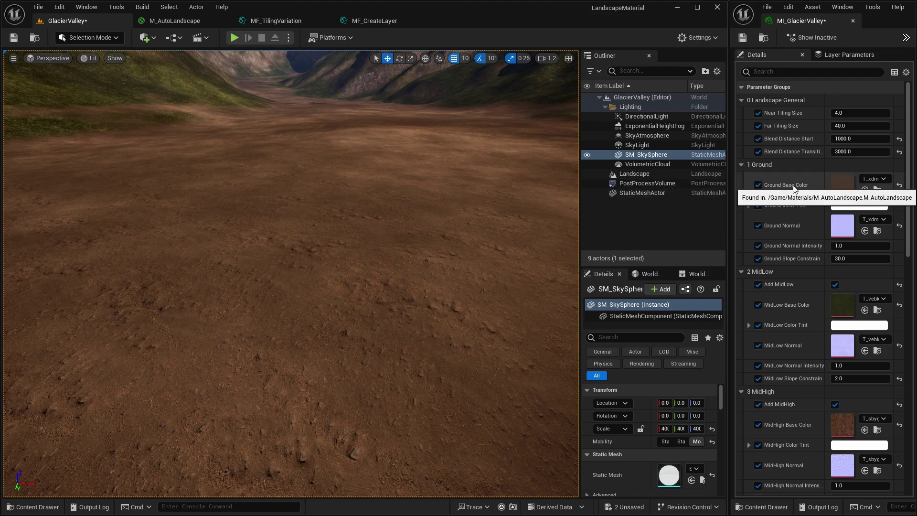
Reset Ground Base Color and Ground Normal in MI_GlacierValley to their default grid textures and inspect the tiling on the valley floor
{"action": "left_click", "coordinate": [900, 186]}
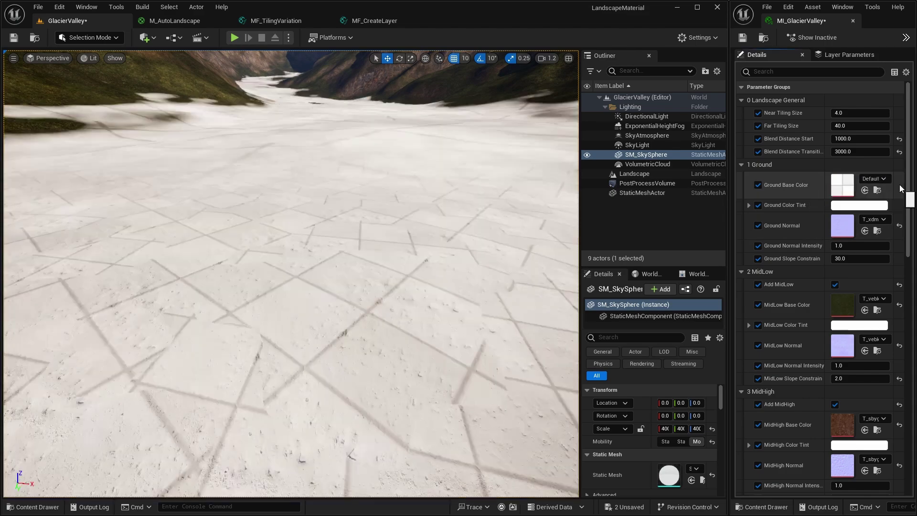
{"action": "left_click", "coordinate": [899, 225]}
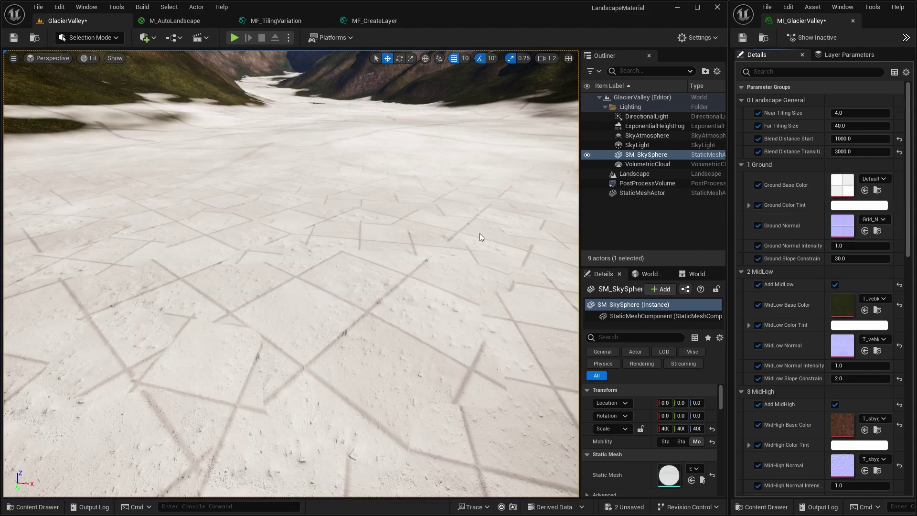
{"action": "right_click_drag", "start_coordinate": [399, 238], "coordinate": [398, 224]}
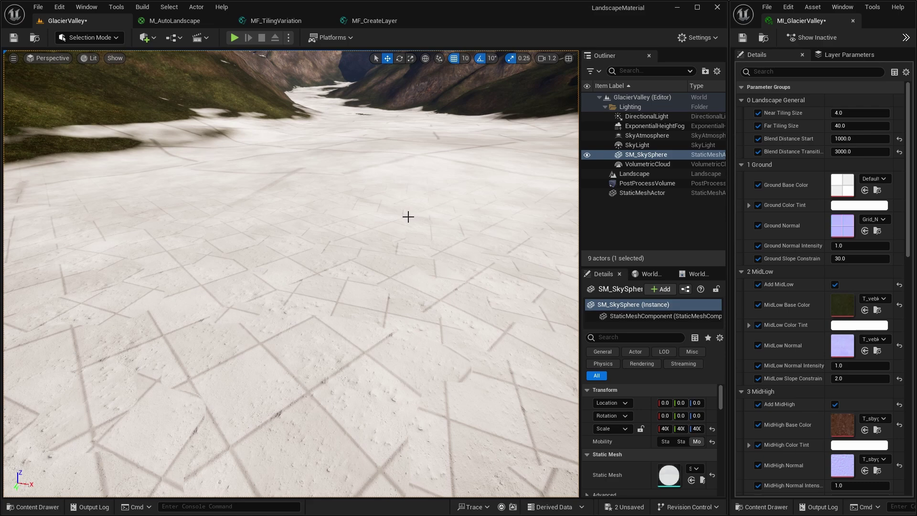
{"action": "left_click_drag", "start_coordinate": [408, 217], "coordinate": [406, 167]}
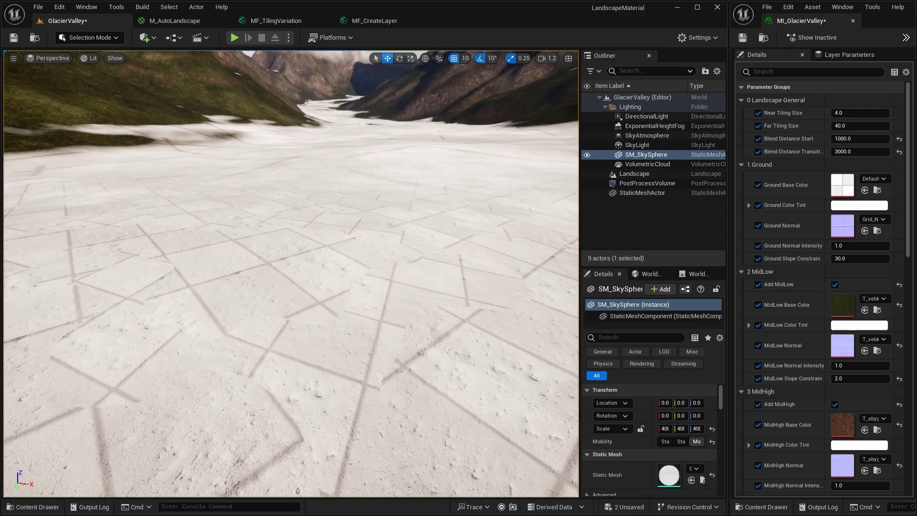
Toggle the Random Tiling Scale override off and back on in the Landscape Tiling Variation group
{"action": "scroll", "coordinate": [853, 286], "scroll_direction": "down", "scroll_amount": 5}
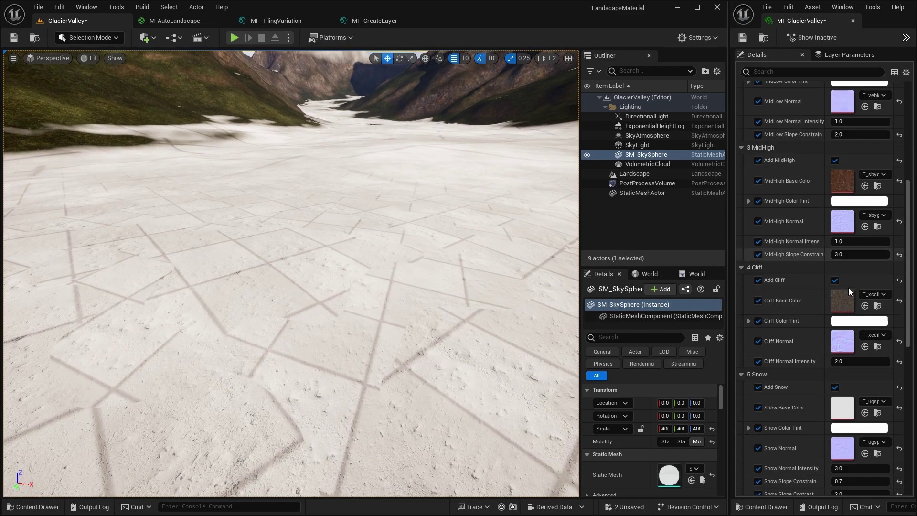
{"action": "scroll", "coordinate": [848, 288], "scroll_direction": "down", "scroll_amount": 6}
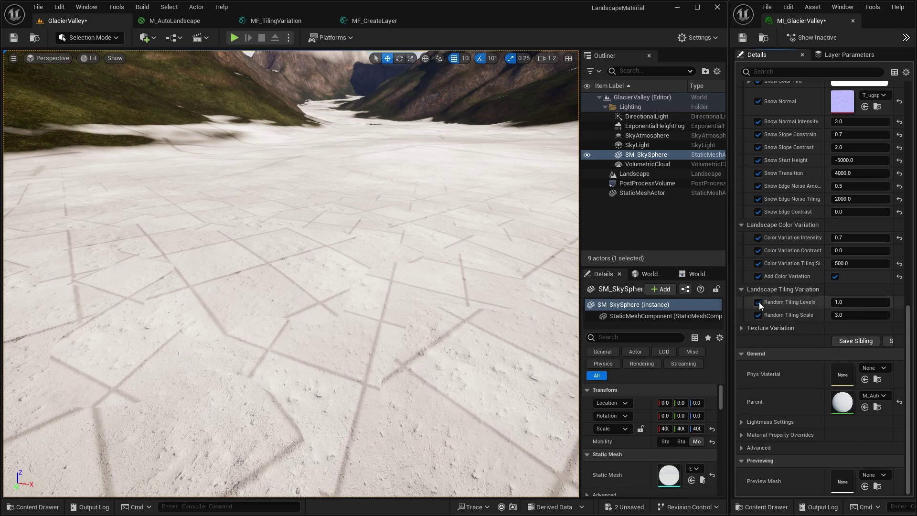
{"action": "left_click", "coordinate": [758, 314]}
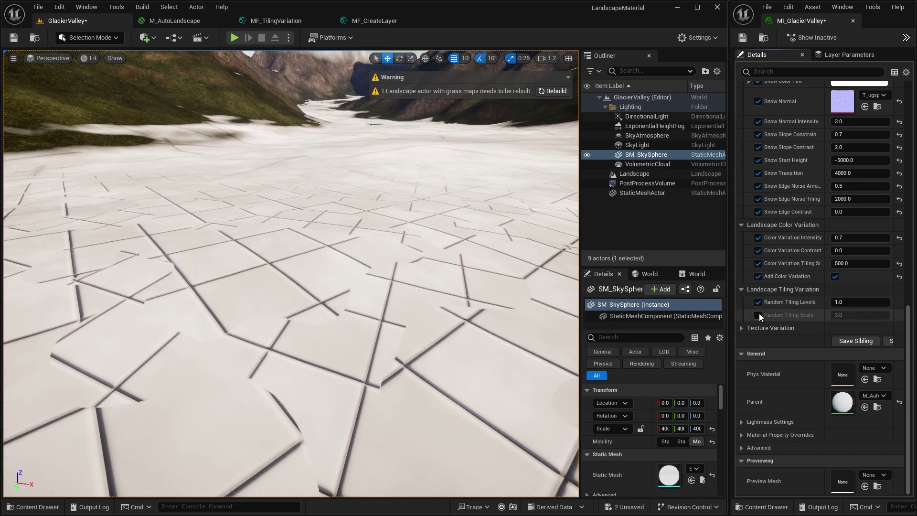
{"action": "left_click", "coordinate": [758, 315]}
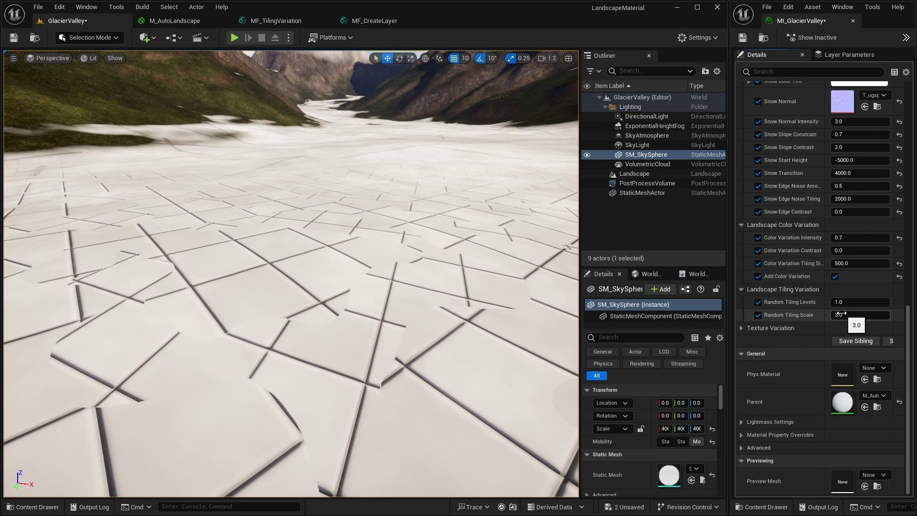
Try Random Tiling Scale values of 4, 5 and 1, and set it back to 3
{"action": "left_click", "coordinate": [841, 314]}
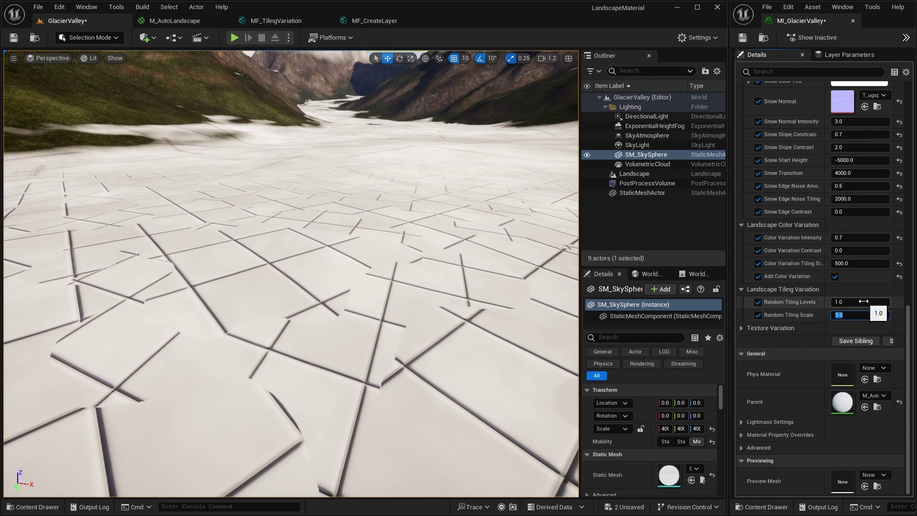
{"action": "type", "text": "4"}
{"action": "key", "text": "Return"}
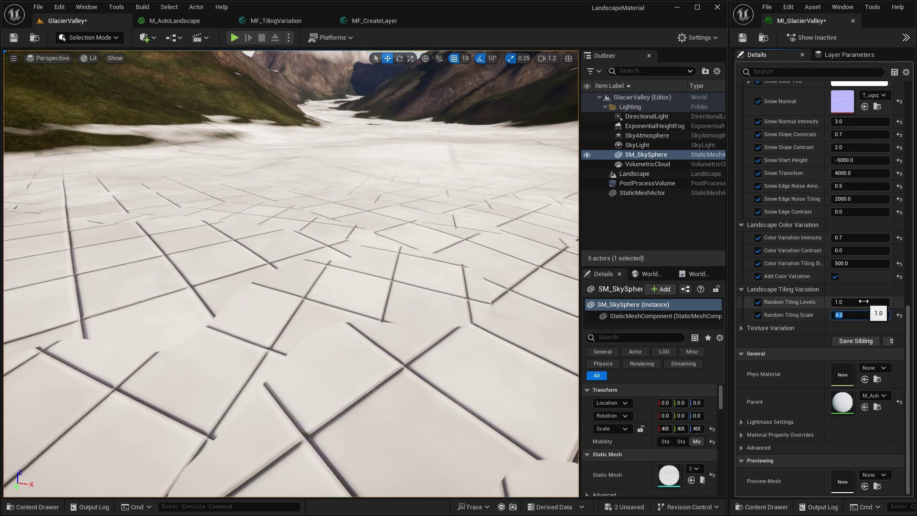
{"action": "key", "text": "Return"}
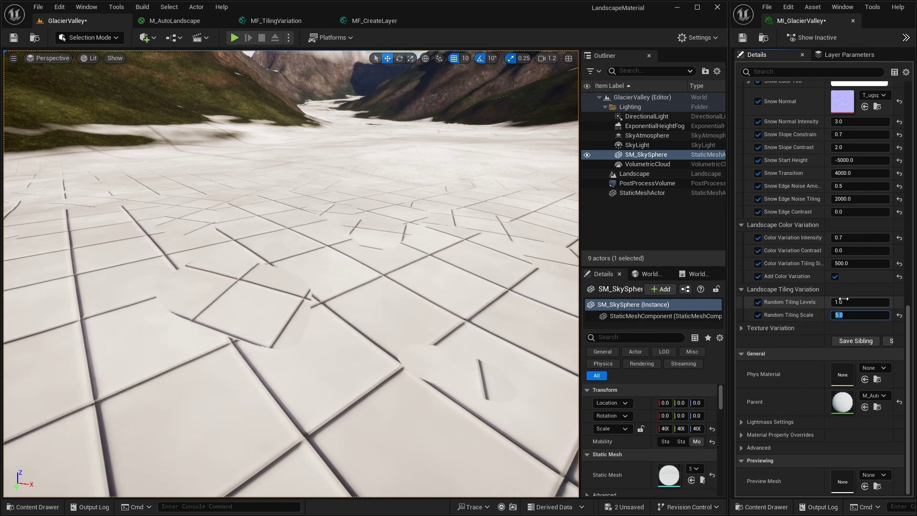
{"action": "key", "text": "Return"}
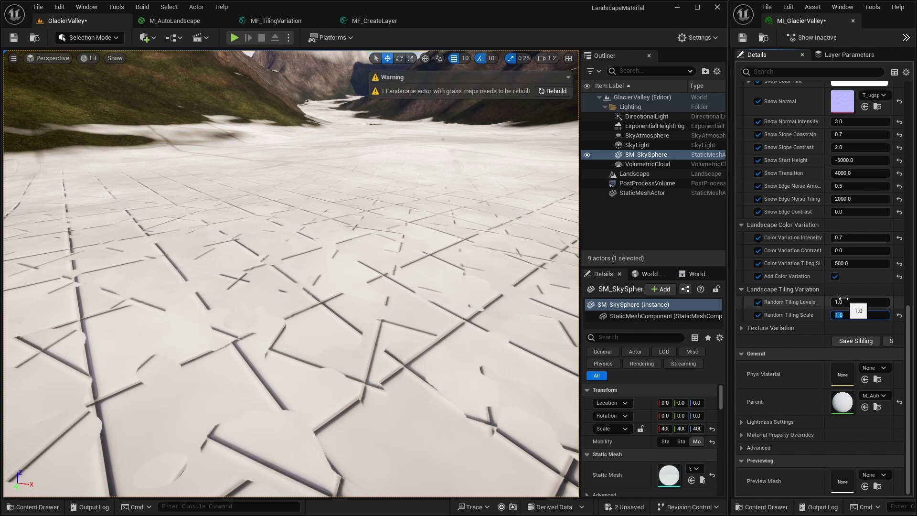
{"action": "type", "text": "3"}
{"action": "key", "text": "Return"}
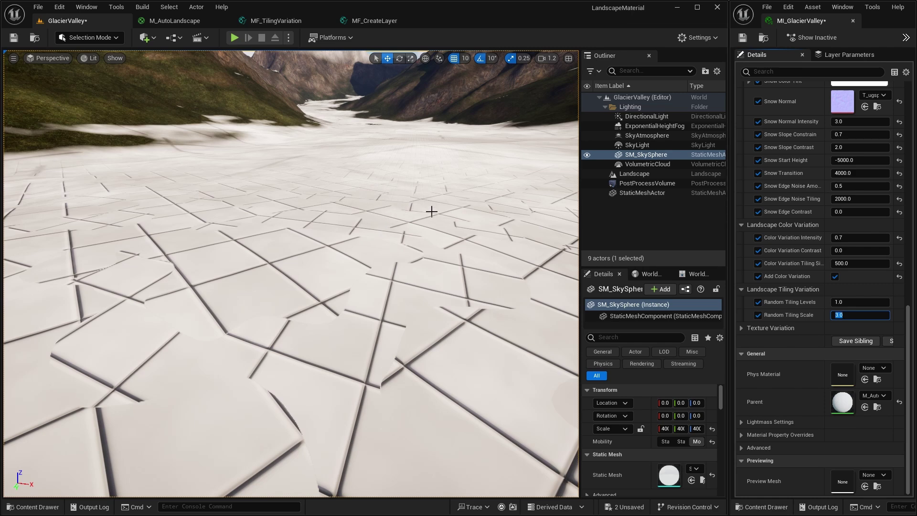
Set Random Tiling Levels to 2 in the Landscape Tiling Variation group
{"action": "left_click", "coordinate": [855, 302]}
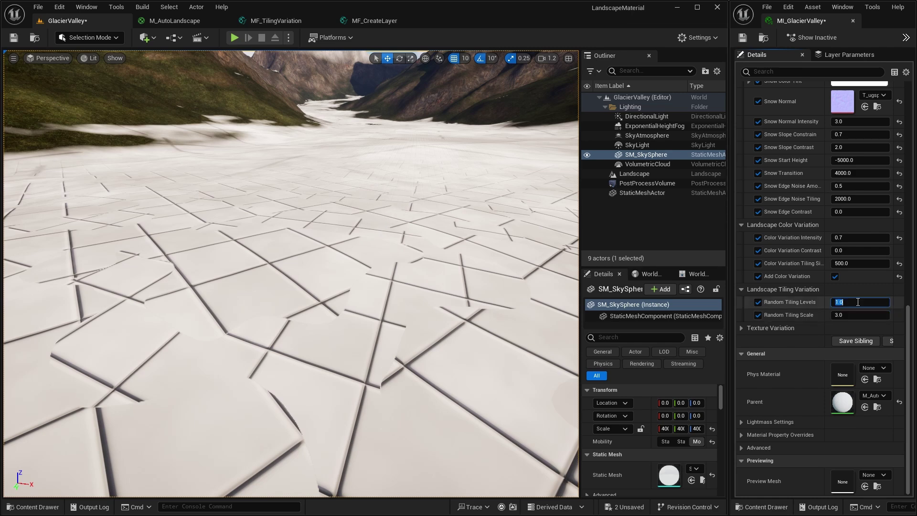
{"action": "type", "text": "2"}
{"action": "key", "text": "Return"}
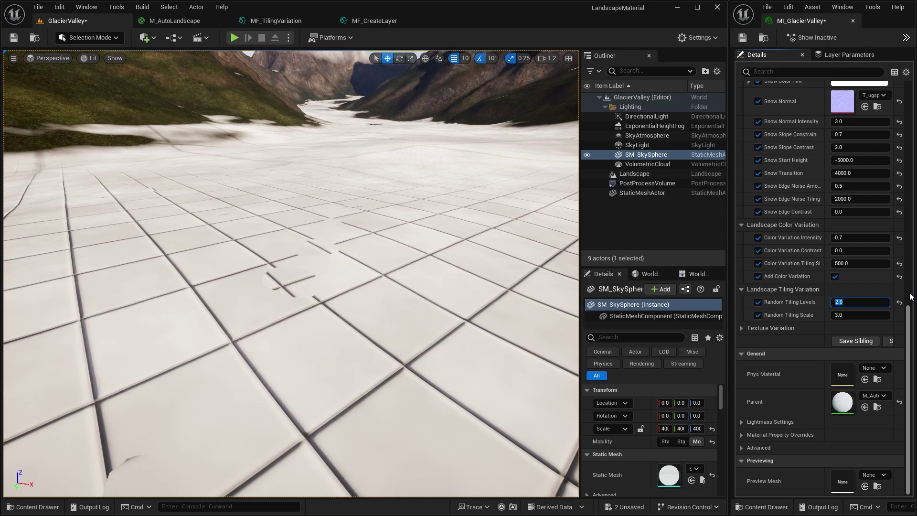
Try Random Tiling Levels values of 3, 4 and 5, and set it back to 1
{"action": "type", "text": "3"}
{"action": "key", "text": "Return"}
{"action": "type", "text": "4"}
{"action": "key", "text": "Return"}
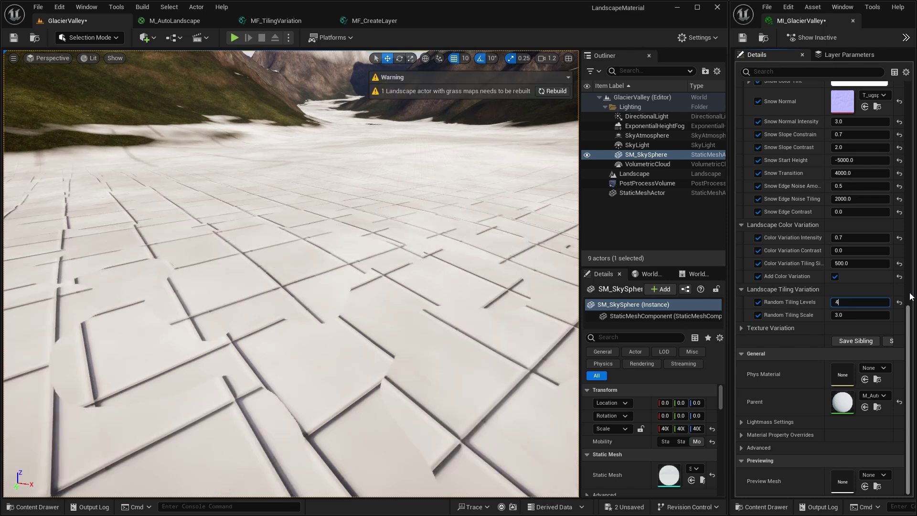
{"action": "type", "text": "5"}
{"action": "key", "text": "Return"}
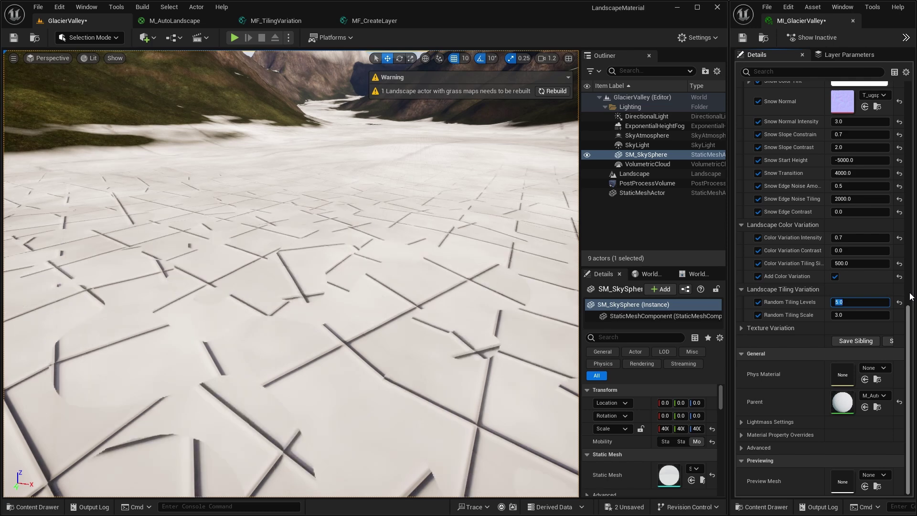
{"action": "type", "text": "1"}
{"action": "key", "text": "Return"}
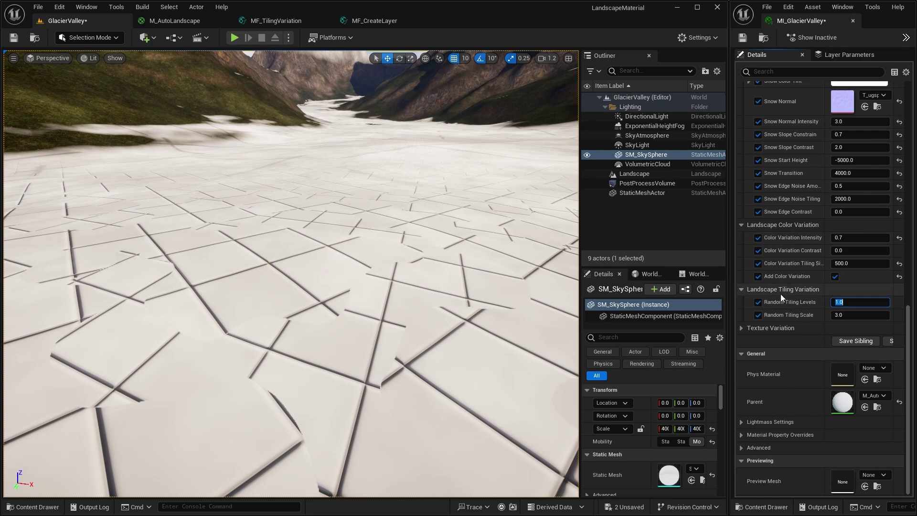
Look over the parameters in the Texture Variation group and collapse it again
{"action": "left_click", "coordinate": [741, 329]}
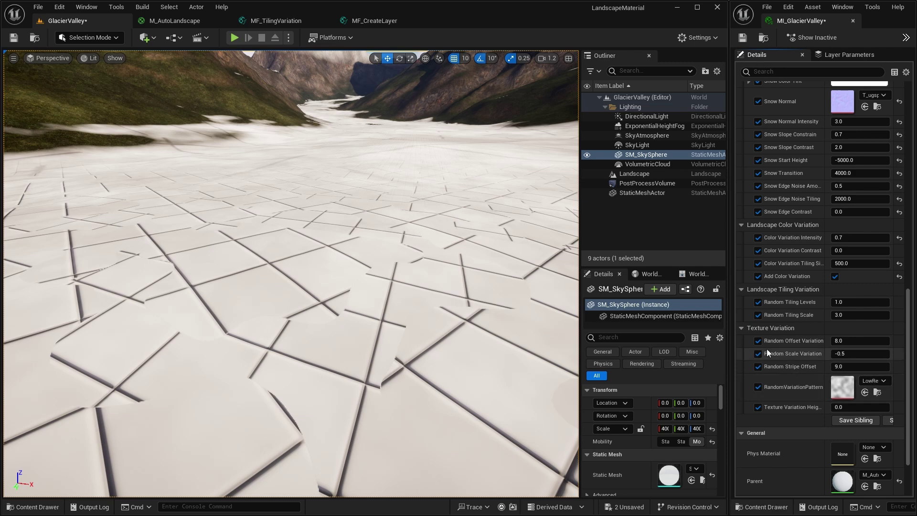
{"action": "left_click", "coordinate": [741, 328]}
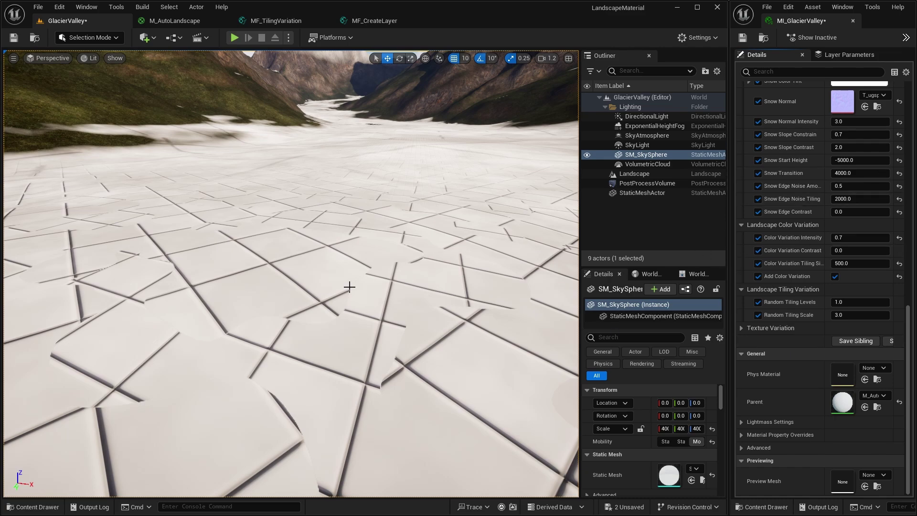
Add a FunctionInput node between the near and far UV rows in MF_CreateLayer's UVs comment
{"action": "left_click", "coordinate": [175, 21]}
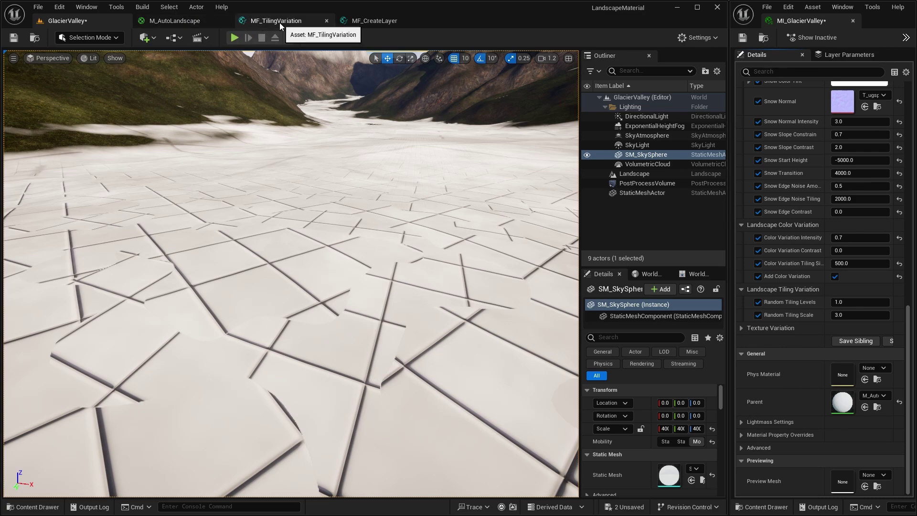
{"action": "left_click", "coordinate": [387, 20]}
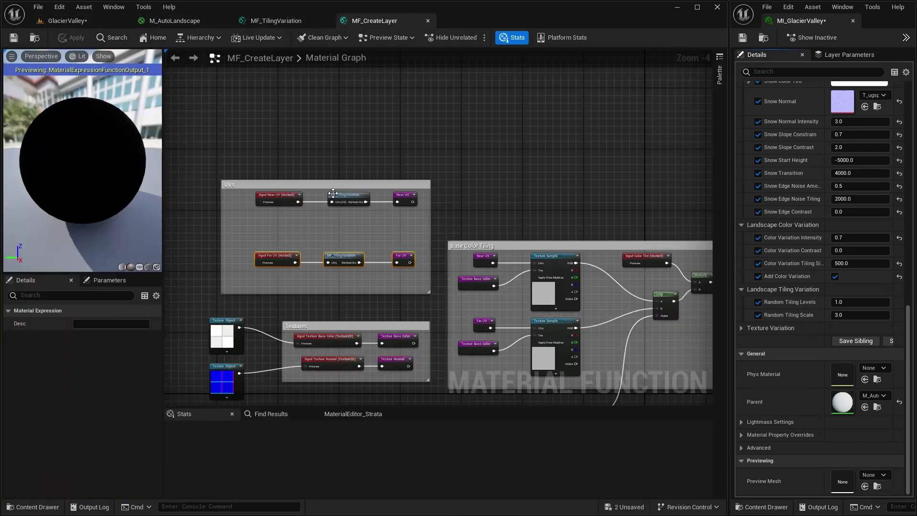
{"action": "scroll", "coordinate": [409, 213], "scroll_direction": "up", "scroll_amount": 2}
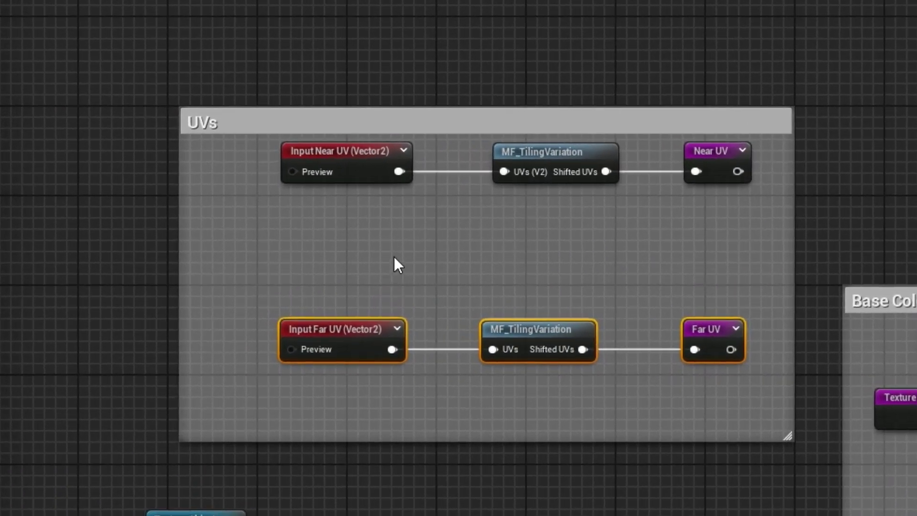
{"action": "right_click_drag", "start_coordinate": [394, 257], "coordinate": [318, 204]}
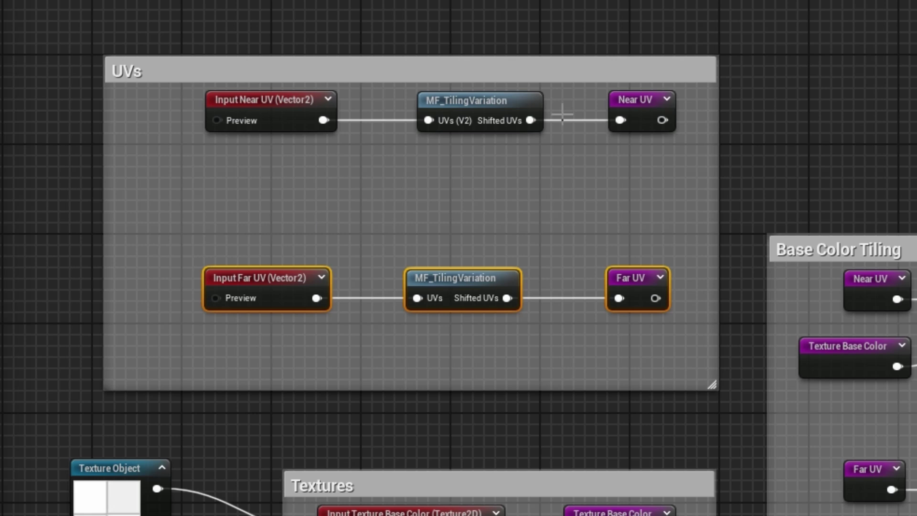
{"action": "right_click", "coordinate": [253, 178]}
{"action": "type", "text": "input"}
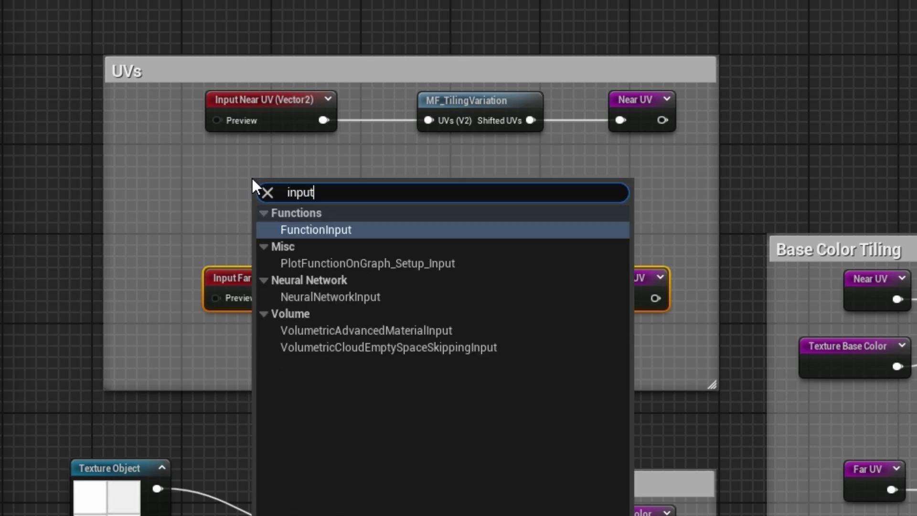
{"action": "left_click", "coordinate": [332, 230]}
{"action": "left_click_drag", "start_coordinate": [317, 189], "coordinate": [301, 170]}
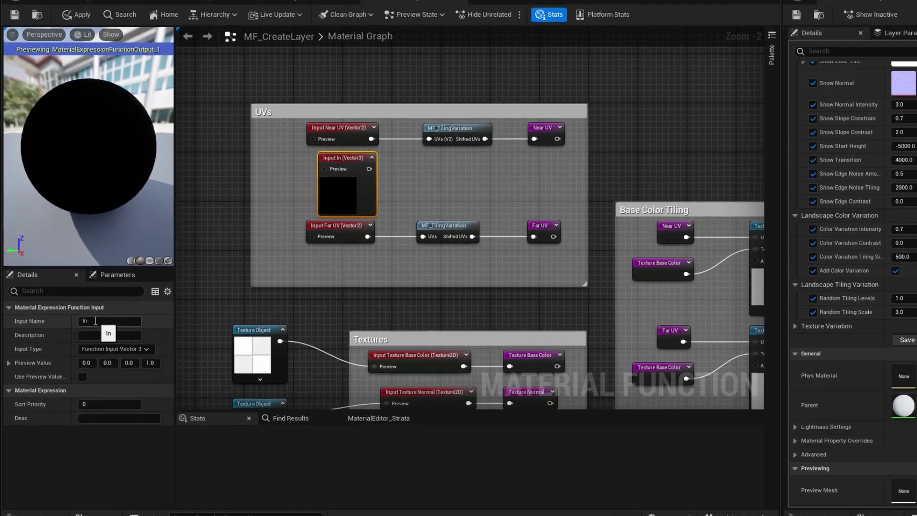
Name the new function input Add Near Tiling Variation and set its input type to Function Input Static Bool
{"action": "left_click", "coordinate": [96, 321]}
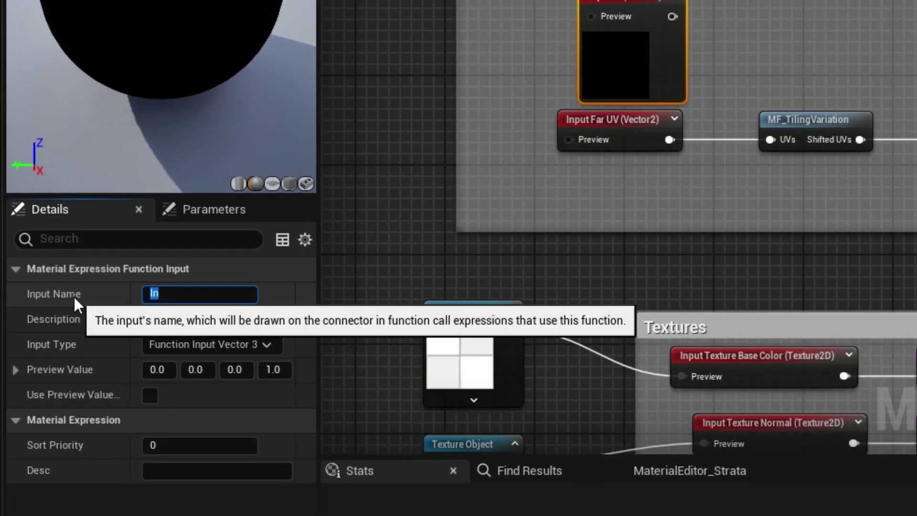
{"action": "type", "text": "Near Ti"}
{"action": "key", "text": "BackSpace"}
{"action": "key", "text": "BackSpace"}
{"action": "key", "text": "BackSpace"}
{"action": "key", "text": "BackSpace"}
{"action": "key", "text": "BackSpace"}
{"action": "key", "text": "BackSpace"}
{"action": "key", "text": "BackSpace"}
{"action": "type", "text": "Add Near Tiling Variation"}
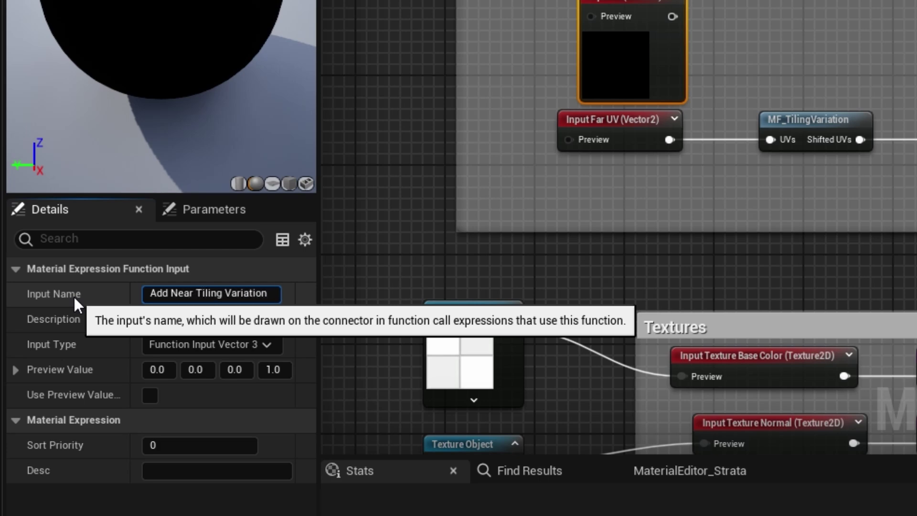
{"action": "key", "text": "Return"}
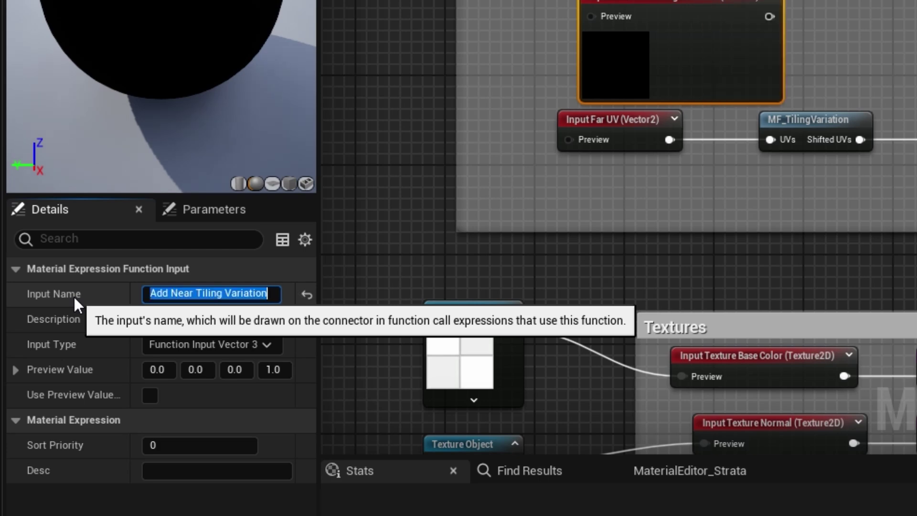
{"action": "left_click", "coordinate": [269, 346]}
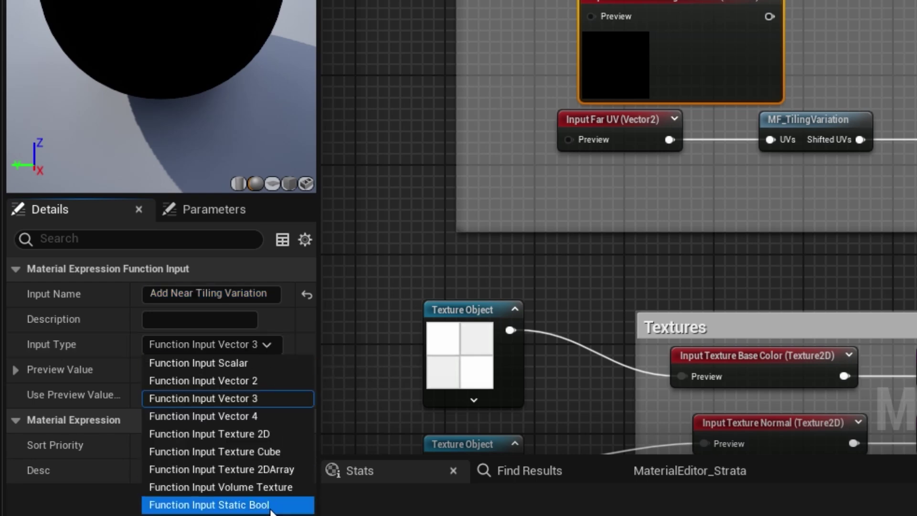
{"action": "key", "text": "Escape"}
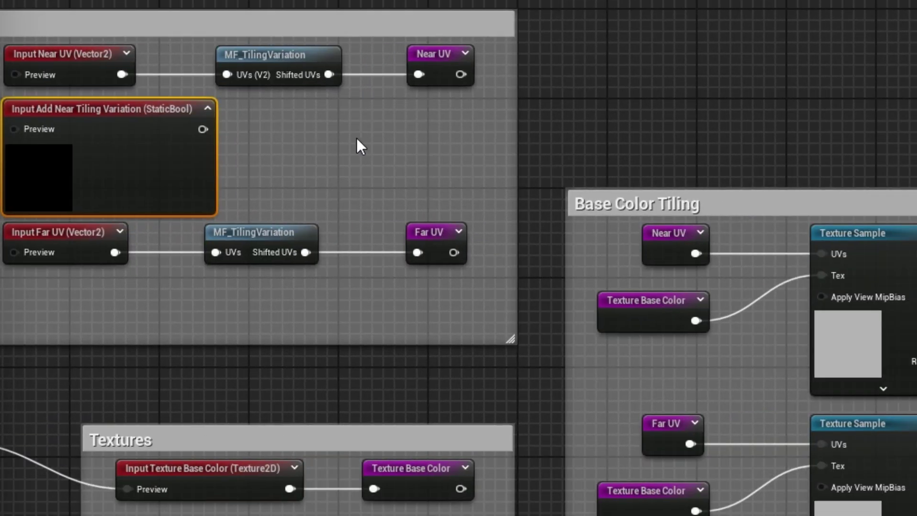
Shift the UV inputs, static bool input and both MF_TilingVariation nodes away from the Near UV and Far UV reroutes to make room
{"action": "right_click_drag", "start_coordinate": [357, 137], "coordinate": [682, 154]}
{"action": "left_click_drag", "start_coordinate": [238, 53], "coordinate": [620, 294]}
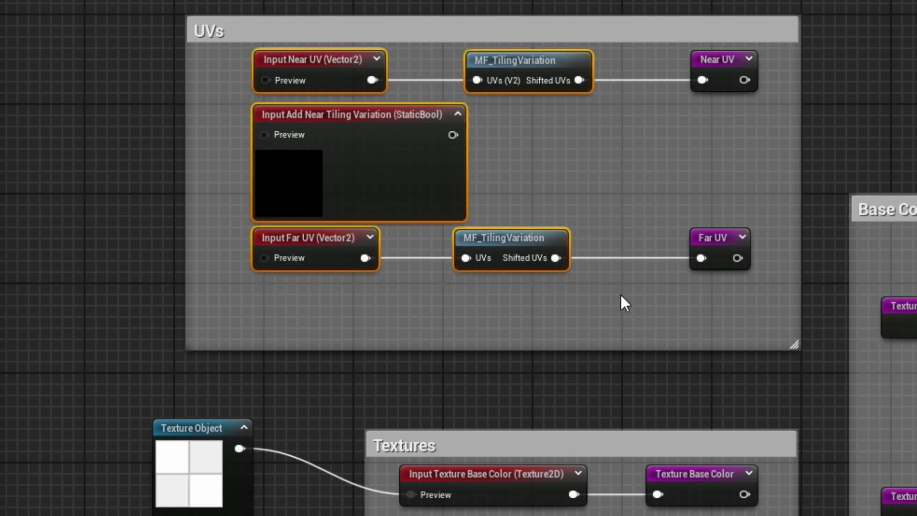
{"action": "key", "text": "Left"}
{"action": "key", "text": "Left"}
{"action": "key", "text": "Left"}
{"action": "key", "text": "Left"}
{"action": "key", "text": "Left"}
{"action": "key", "text": "Left"}
{"action": "key", "text": "Left"}
{"action": "key", "text": "Left"}
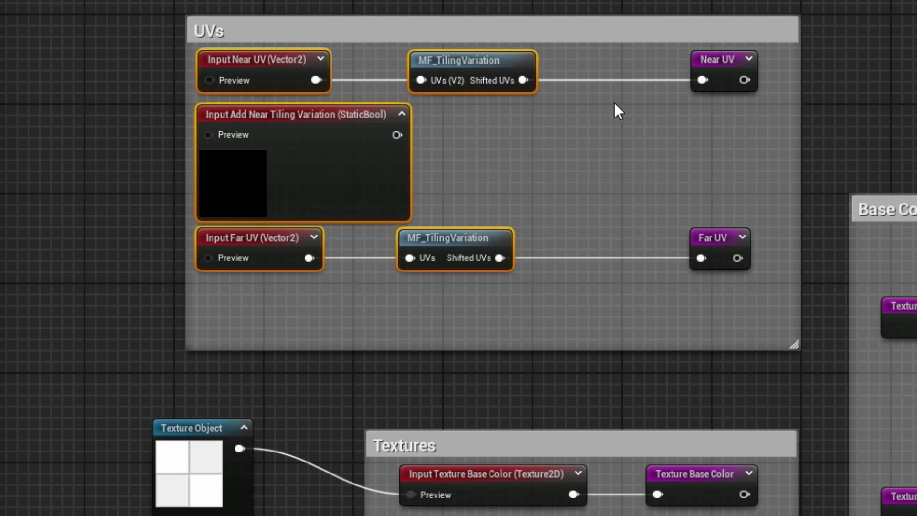
Insert a StaticSwitch before Near UV, with Add Near Tiling Variation feeding Value and MF_TilingVariation's Shifted UVs feeding True
{"action": "right_click", "coordinate": [614, 103]}
{"action": "type", "text": "switch"}
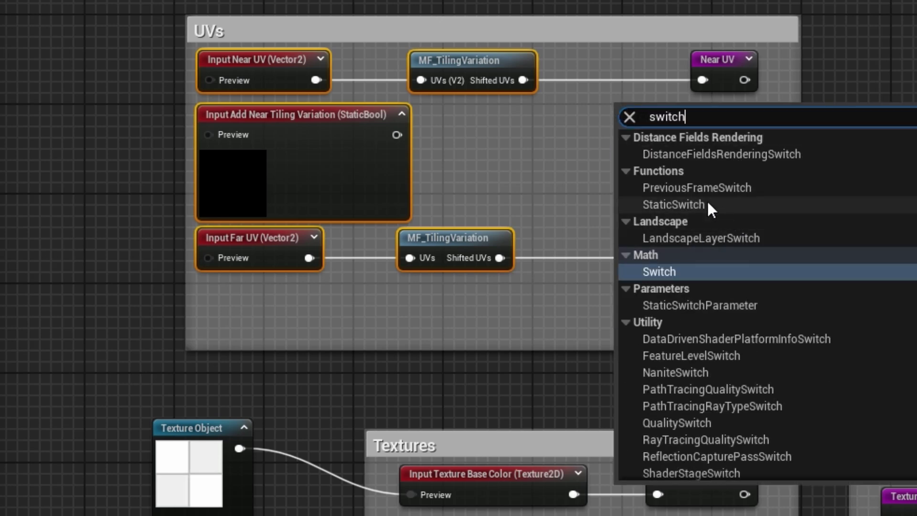
{"action": "left_click", "coordinate": [696, 204]}
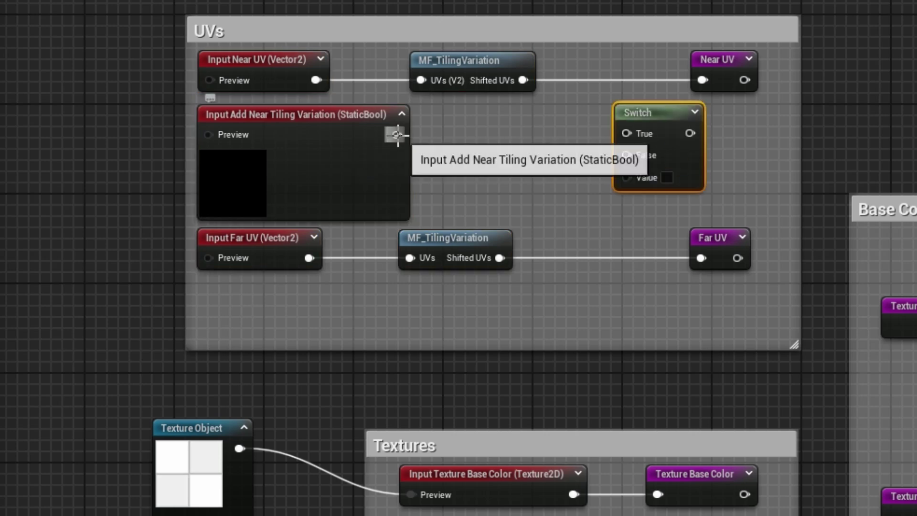
{"action": "left_click_drag", "start_coordinate": [396, 134], "coordinate": [624, 175]}
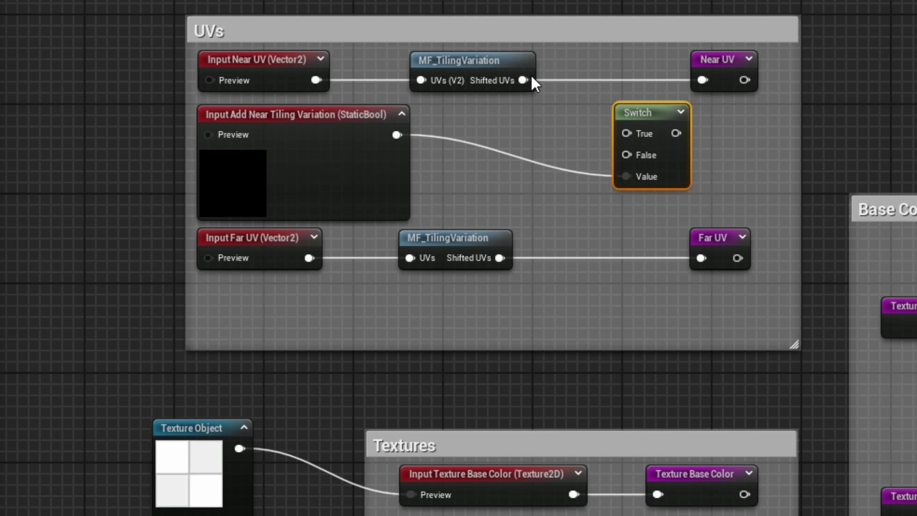
{"action": "left_click_drag", "start_coordinate": [526, 78], "coordinate": [702, 80]}
{"action": "left_click_drag", "start_coordinate": [653, 116], "coordinate": [627, 73]}
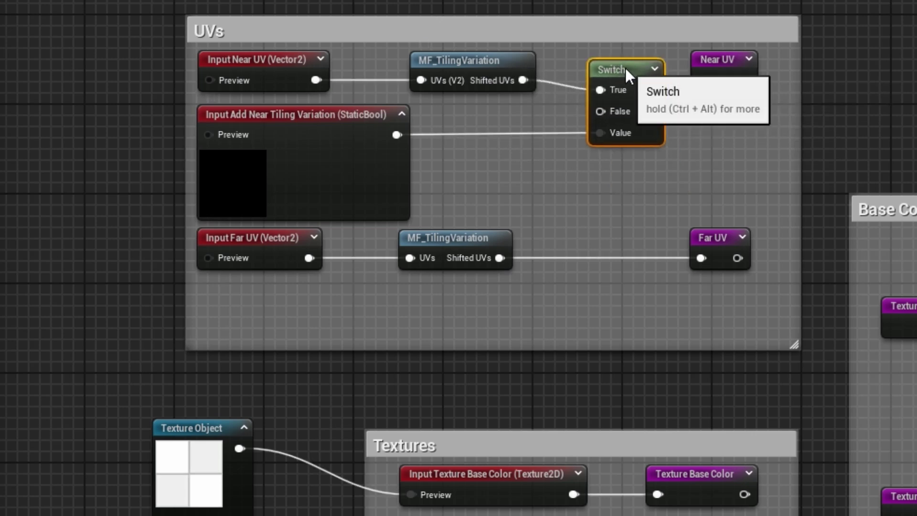
Connect Input Near UV to the Switch's False input and route the wire beneath MF_TilingVariation with a reroute point
{"action": "left_click_drag", "start_coordinate": [318, 79], "coordinate": [602, 111]}
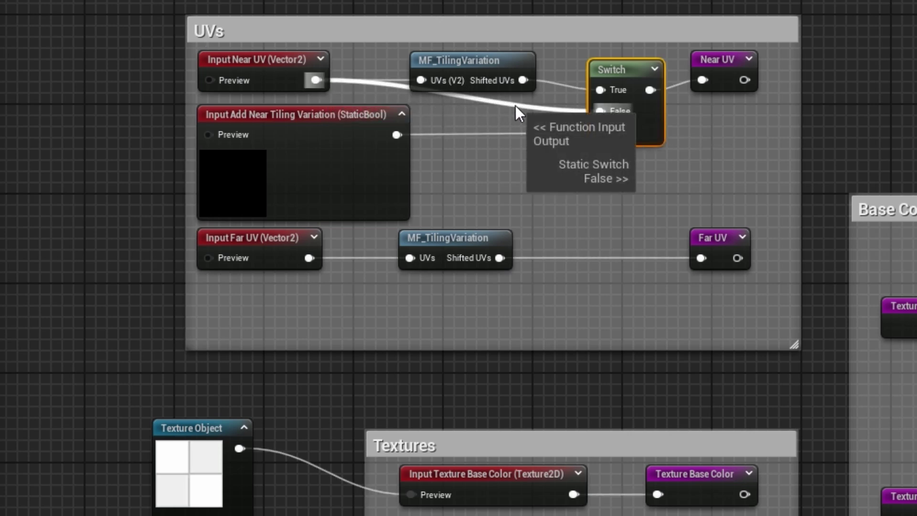
{"action": "double_click", "coordinate": [515, 105]}
{"action": "left_click_drag", "start_coordinate": [526, 109], "coordinate": [395, 114]}
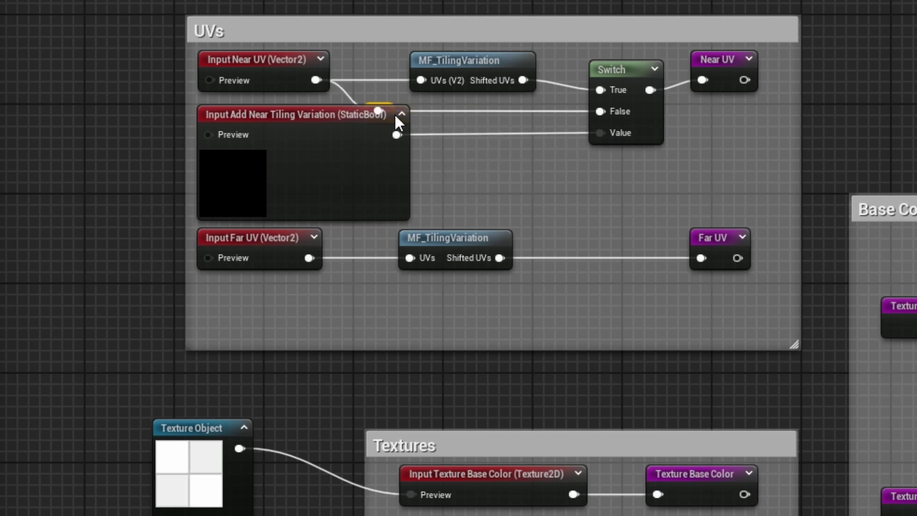
Move the Far UV row and the Add Near Tiling Variation input slightly down to space out the nodes
{"action": "right_click_drag", "start_coordinate": [529, 205], "coordinate": [526, 126]}
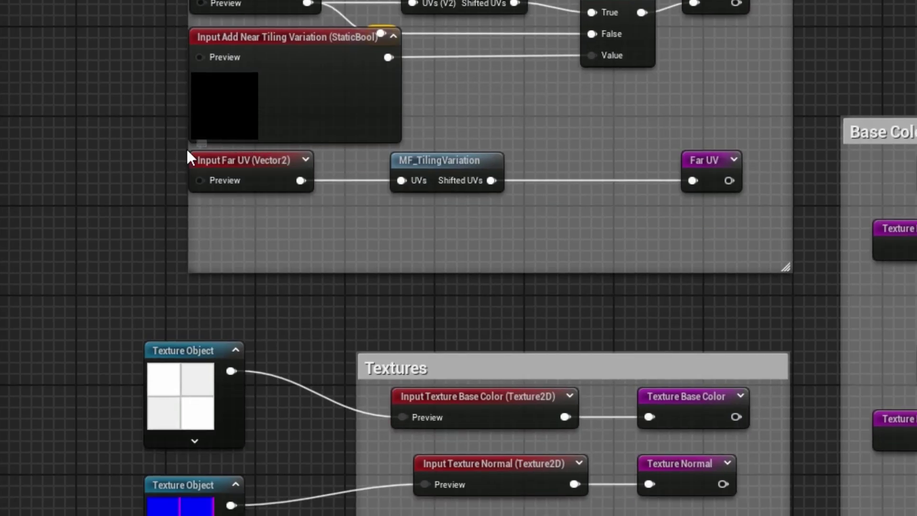
{"action": "left_click_drag", "start_coordinate": [190, 144], "coordinate": [710, 200]}
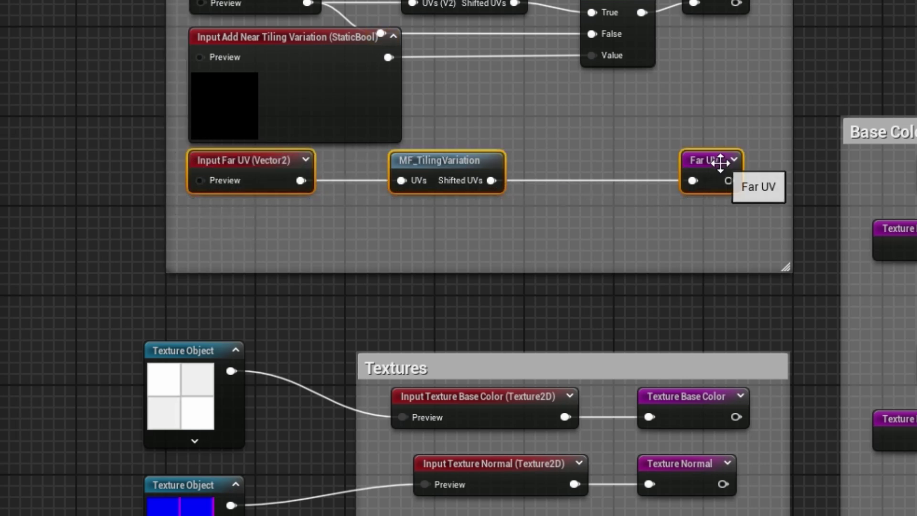
{"action": "left_click_drag", "start_coordinate": [725, 158], "coordinate": [725, 185]}
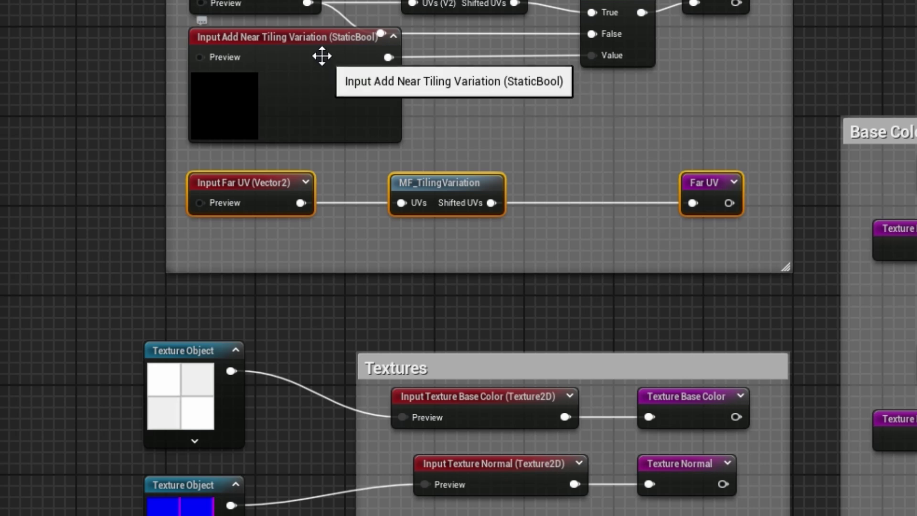
{"action": "left_click_drag", "start_coordinate": [314, 42], "coordinate": [314, 65]}
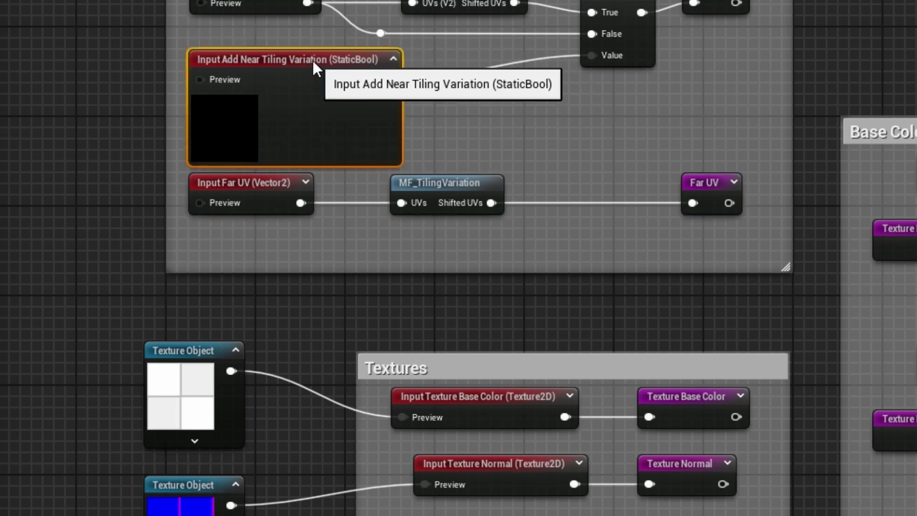
Move the UVs comment group up and extend its lower edge to make room below the Far UV row
{"action": "right_click_drag", "start_coordinate": [712, 119], "coordinate": [696, 65]}
{"action": "scroll", "coordinate": [661, 117], "scroll_direction": "down", "scroll_amount": 1}
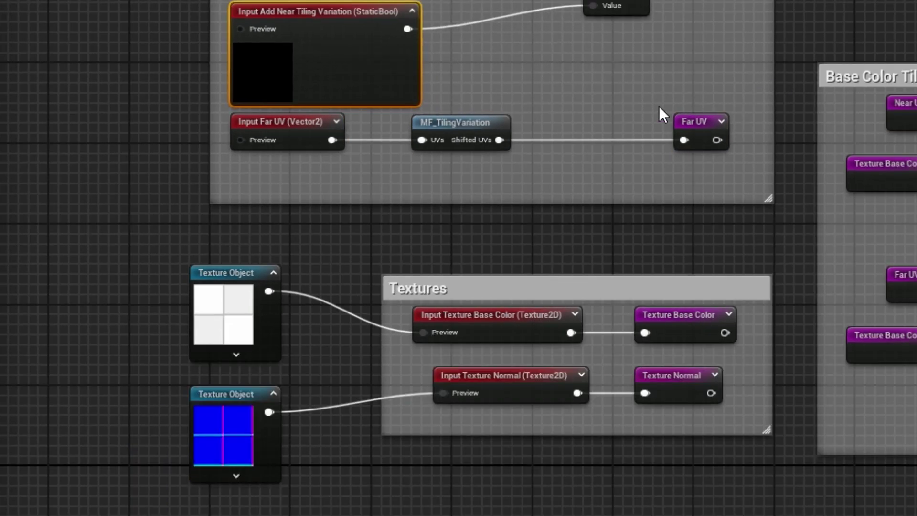
{"action": "right_click_drag", "start_coordinate": [661, 117], "coordinate": [671, 255]}
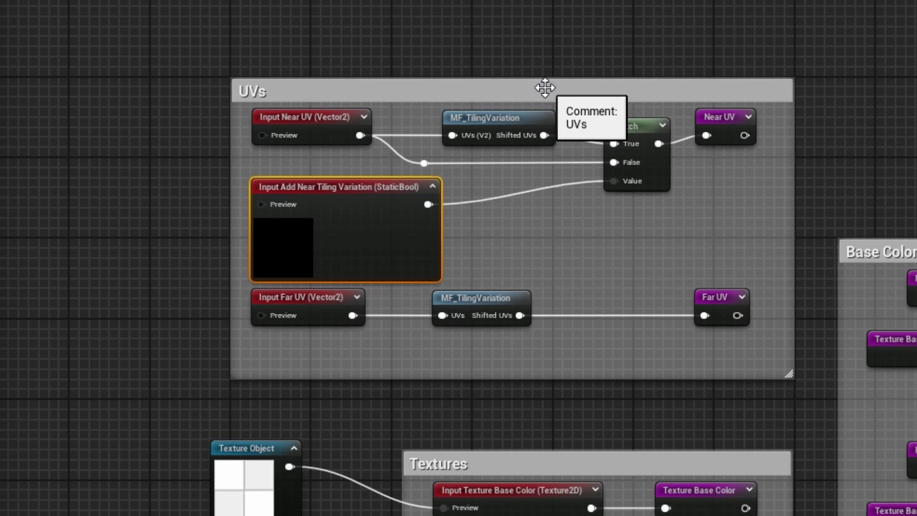
{"action": "left_click_drag", "start_coordinate": [545, 89], "coordinate": [549, 1]}
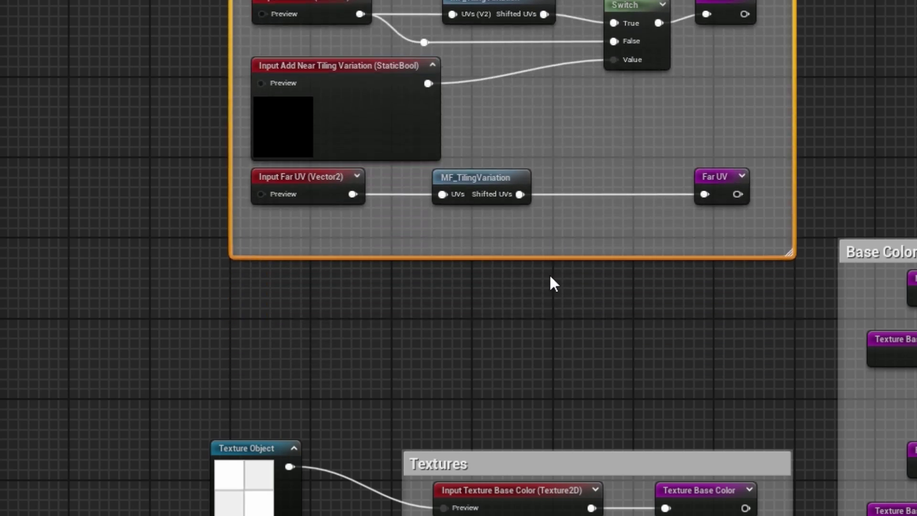
{"action": "left_click_drag", "start_coordinate": [559, 258], "coordinate": [579, 398]}
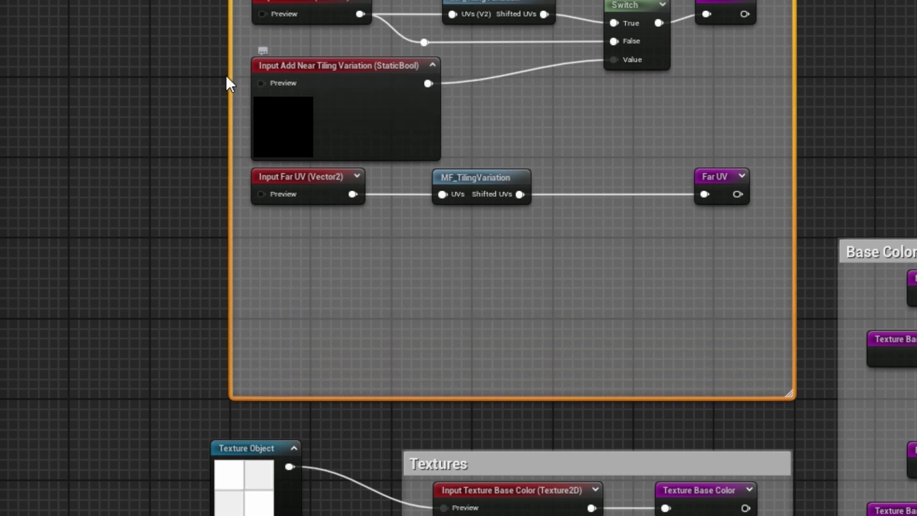
Duplicate the static bool input and Switch into the Far UV row, wiring MF_TilingVariation to True, Input Far UV to False and the output to Far UV
{"action": "left_click_drag", "start_coordinate": [242, 63], "coordinate": [637, 96]}
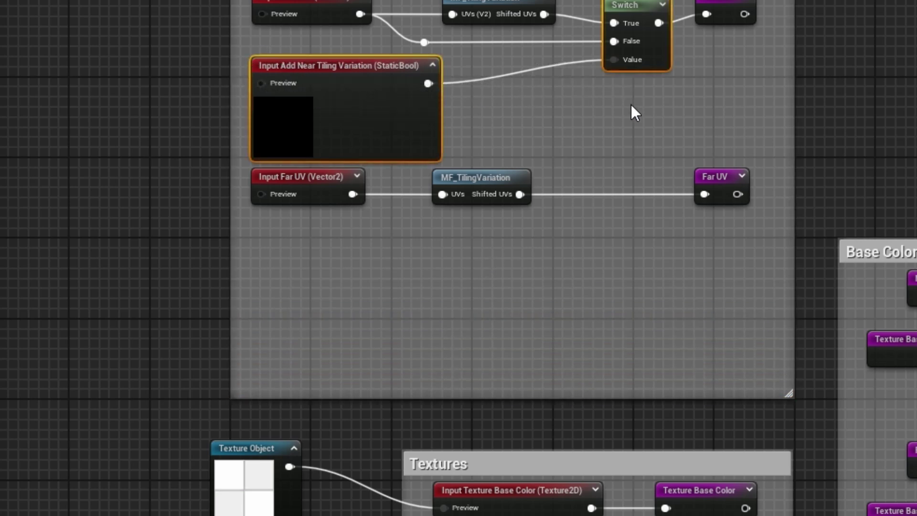
{"action": "key", "text": "ctrl+d"}
{"action": "left_click_drag", "start_coordinate": [608, 157], "coordinate": [421, 263]}
{"action": "left_click_drag", "start_coordinate": [520, 194], "coordinate": [647, 176]}
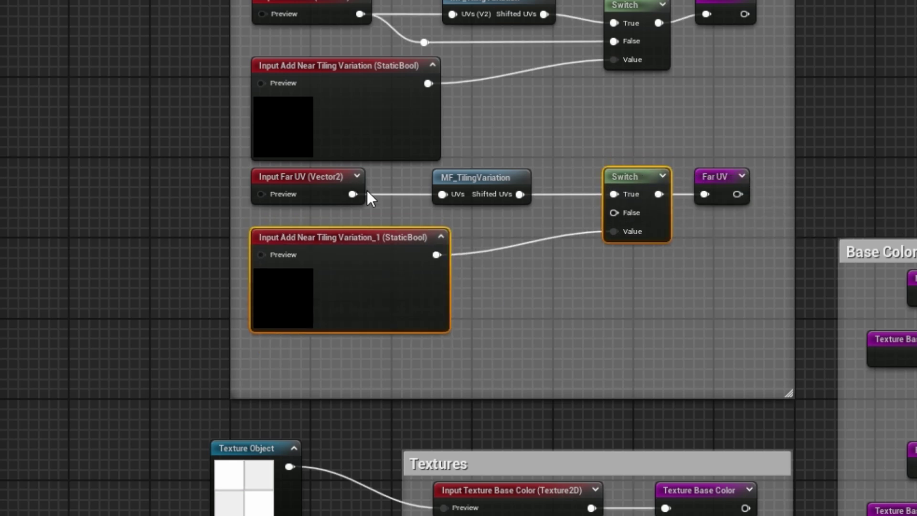
{"action": "left_click_drag", "start_coordinate": [353, 194], "coordinate": [615, 213]}
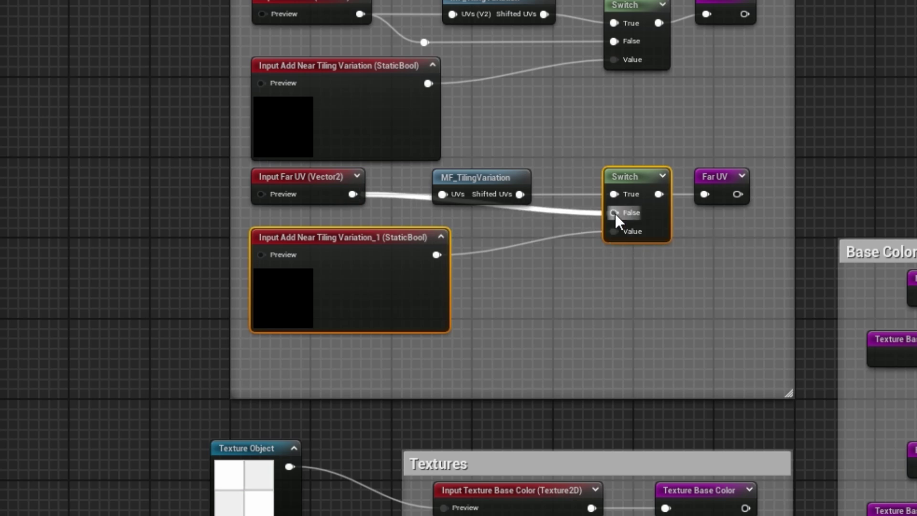
Route Input Far UV's False wire beneath MF_TilingVariation with a reroute point and rename the duplicated static bool input to Add Far Tiling Variation
{"action": "double_click", "coordinate": [554, 211]}
{"action": "left_click_drag", "start_coordinate": [552, 212], "coordinate": [467, 220]}
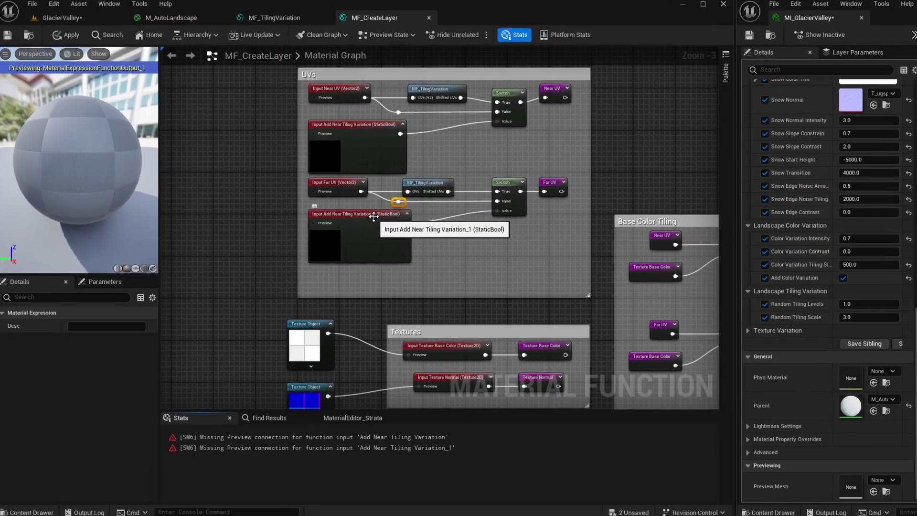
{"action": "left_click", "coordinate": [335, 236]}
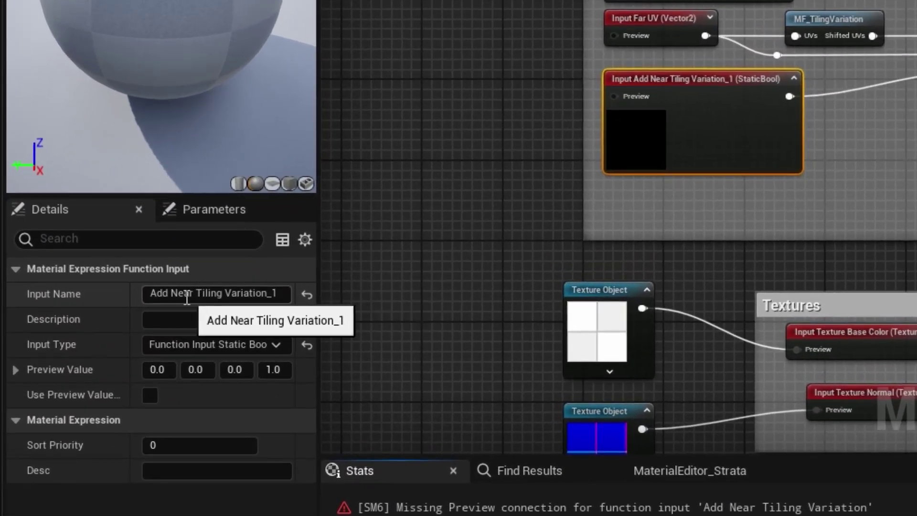
{"action": "double_click", "coordinate": [186, 296]}
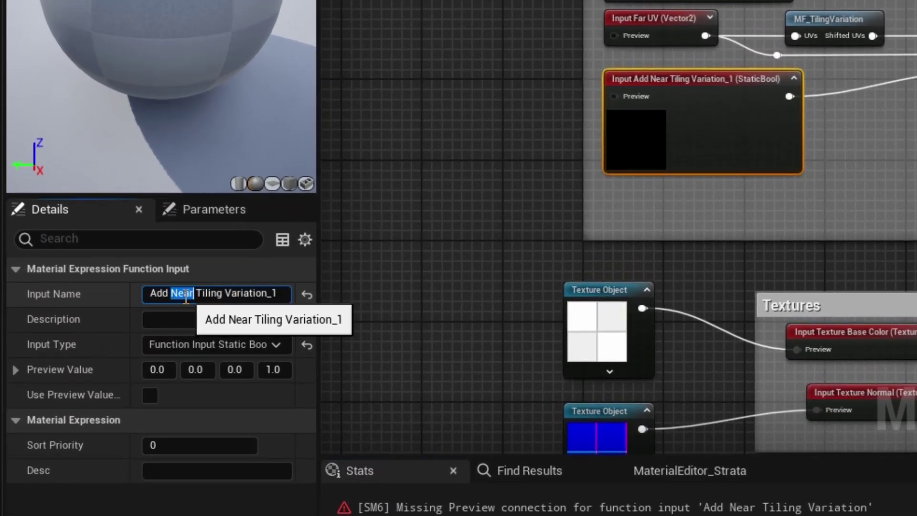
{"action": "type", "text": "Far"}
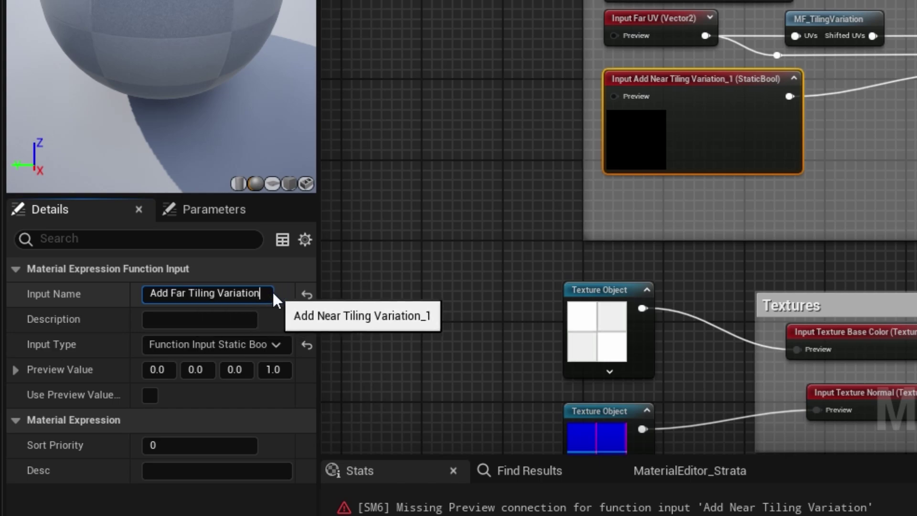
{"action": "key", "text": "Return"}
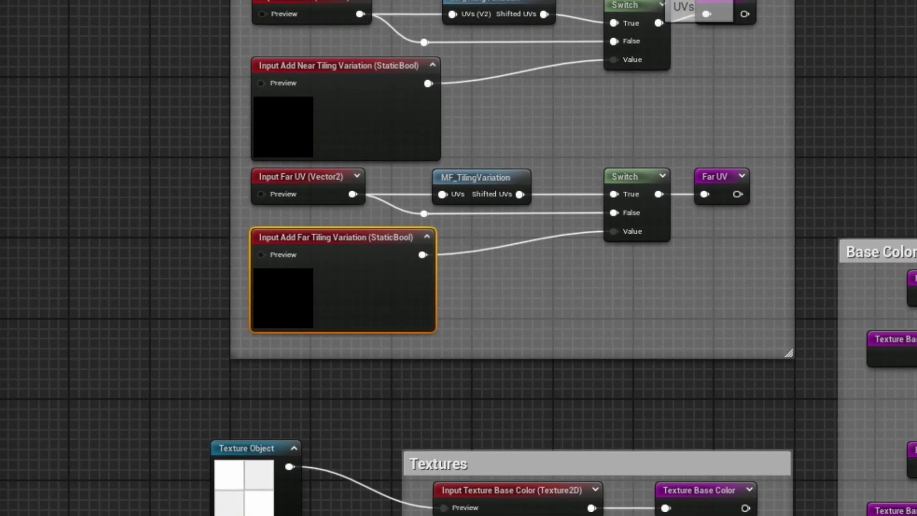
Extend the UVs comment group to the left and add a Static Bool (False) node beside the inputs
{"action": "left_click_drag", "start_coordinate": [665, 0], "coordinate": [649, 25]}
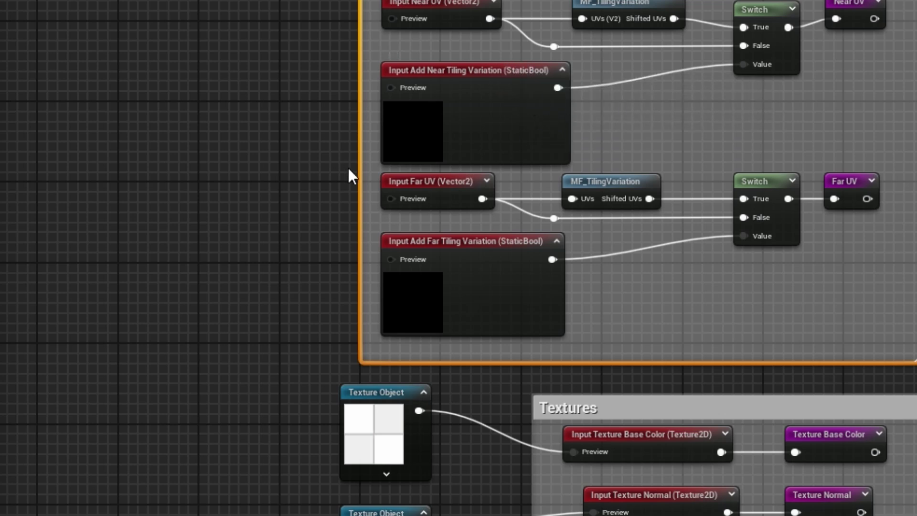
{"action": "left_click_drag", "start_coordinate": [360, 170], "coordinate": [218, 170]}
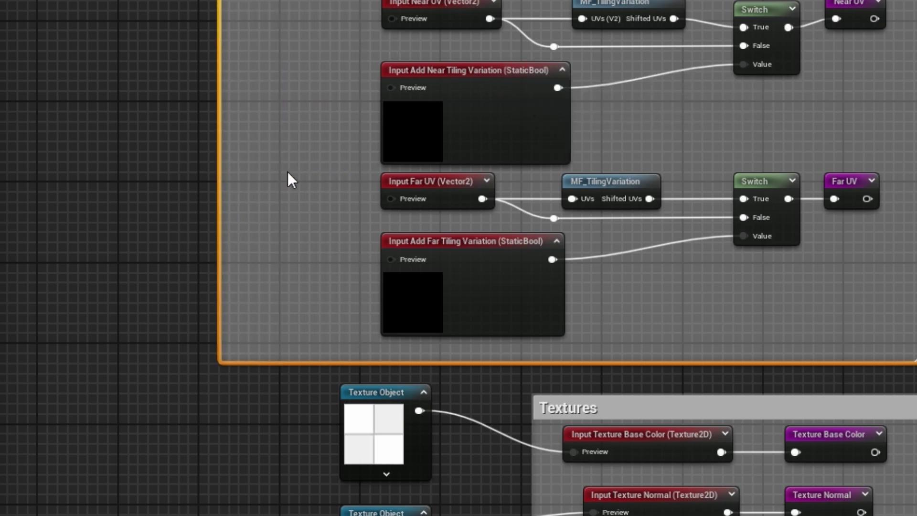
{"action": "right_click", "coordinate": [274, 159]}
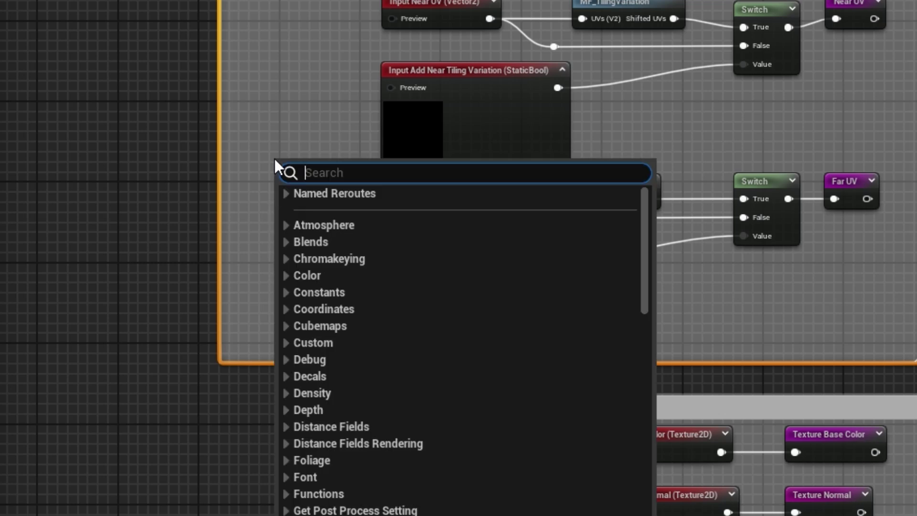
{"action": "type", "text": "statu"}
{"action": "key", "text": "BackSpace"}
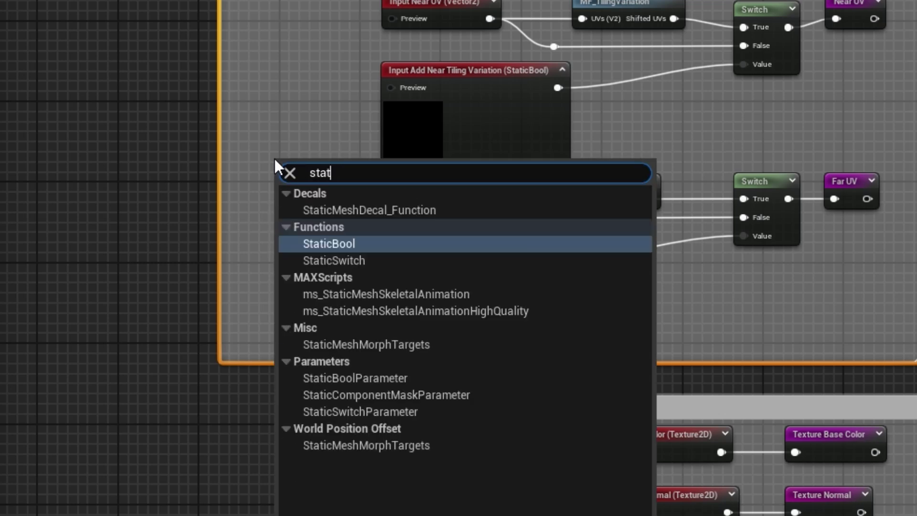
{"action": "type", "text": "ic"}
{"action": "left_click", "coordinate": [356, 243]}
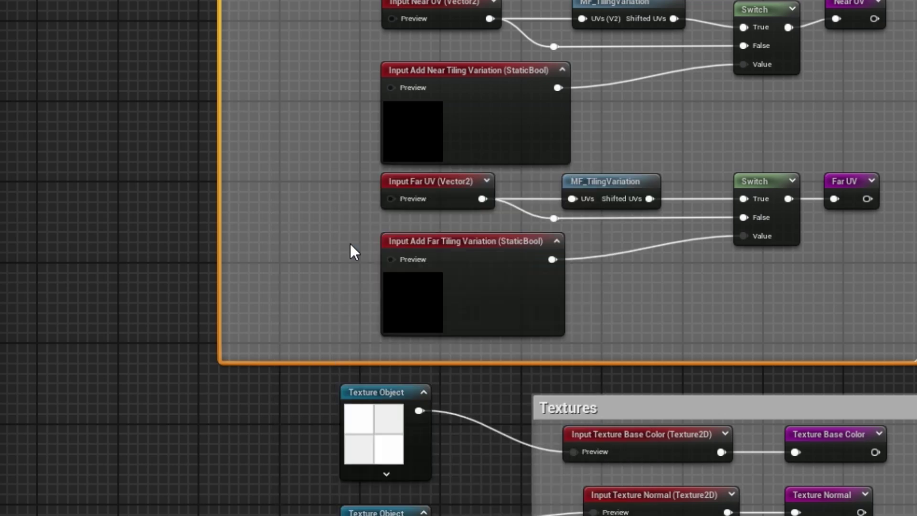
{"action": "left_click_drag", "start_coordinate": [315, 163], "coordinate": [278, 167]}
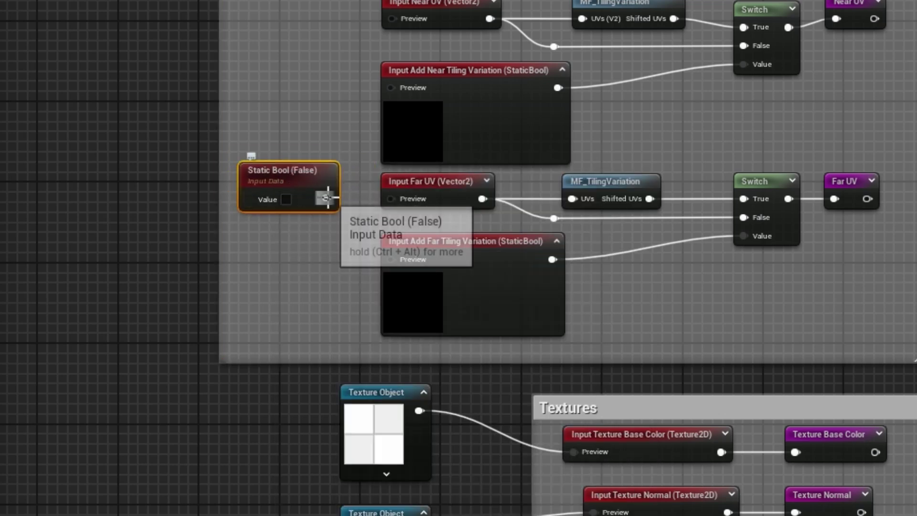
Connect the Static Bool to the Preview of both Tiling Variation inputs and enable Use Preview Value as Default on each
{"action": "left_click_drag", "start_coordinate": [327, 198], "coordinate": [391, 260]}
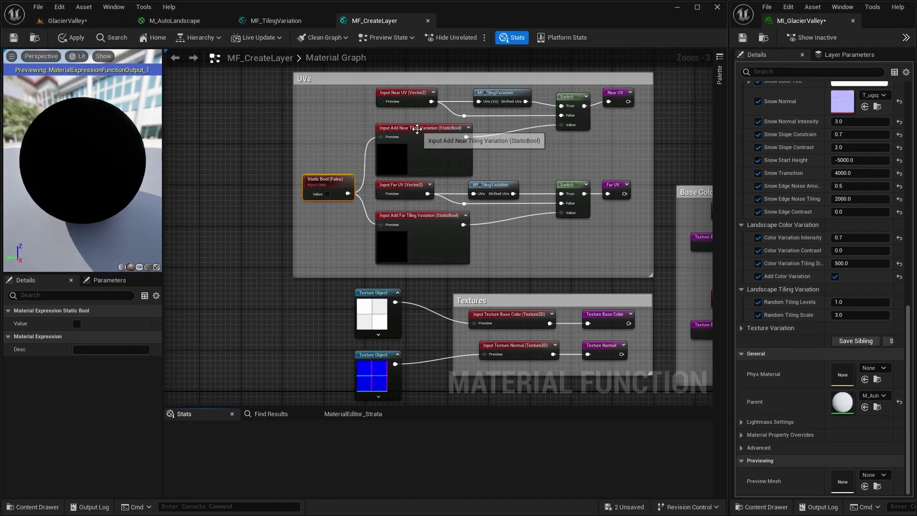
{"action": "left_click", "coordinate": [424, 132]}
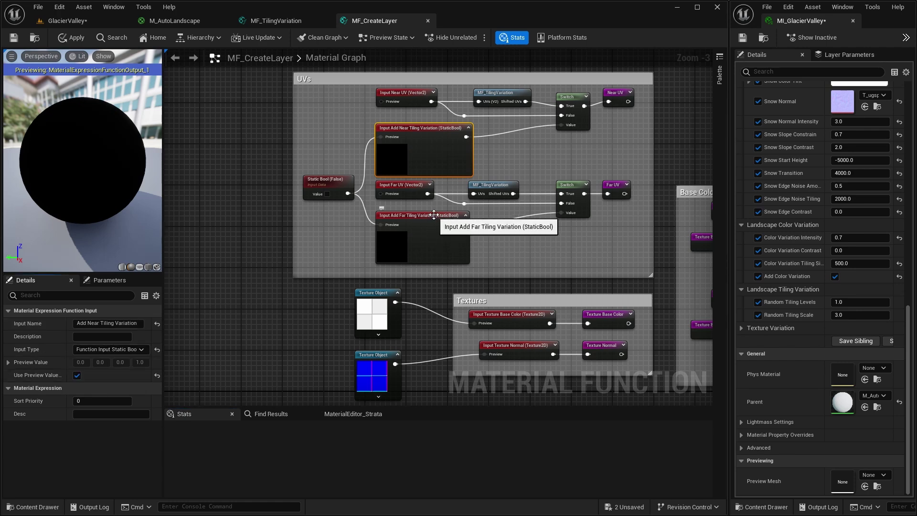
{"action": "left_click", "coordinate": [453, 252]}
{"action": "left_click", "coordinate": [77, 376]}
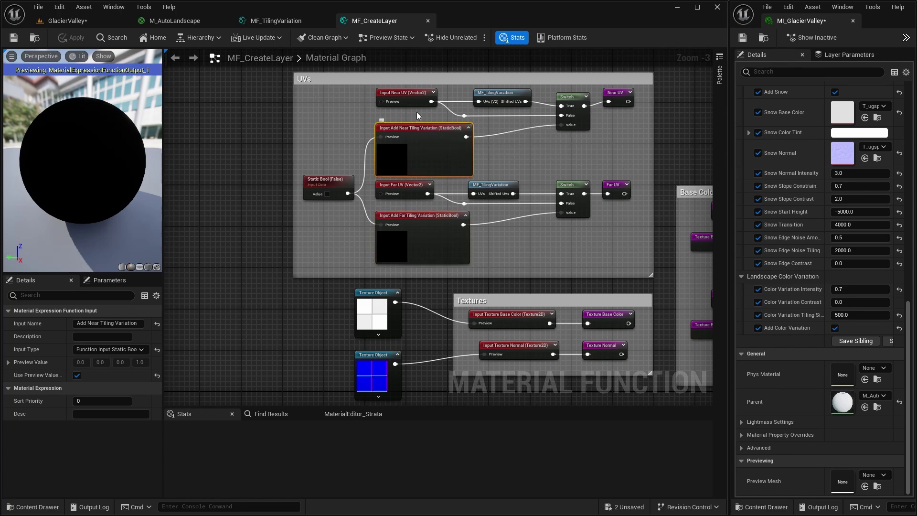
Set sort priorities of 6 for Add Near Tiling Variation, 7 for Far UV and 8 for Add Far Tiling Variation, then save the function
{"action": "left_click", "coordinate": [411, 94]}
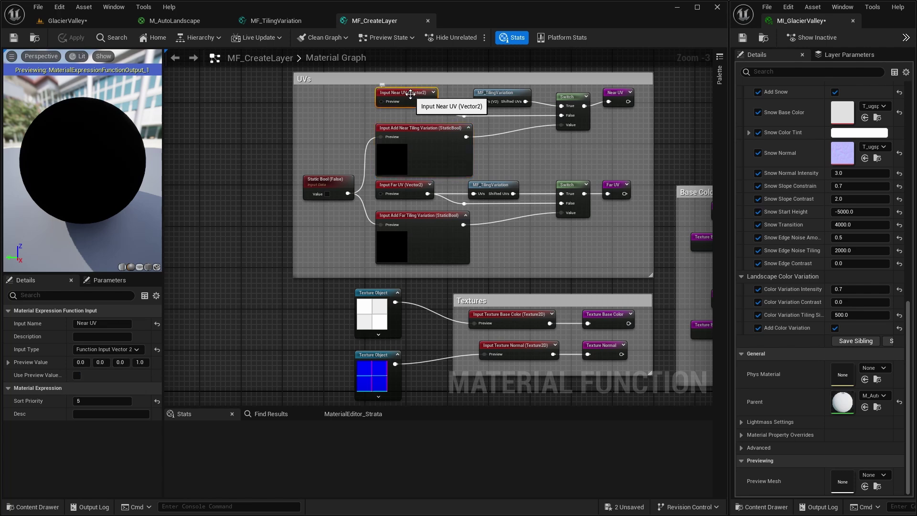
{"action": "left_click", "coordinate": [429, 135]}
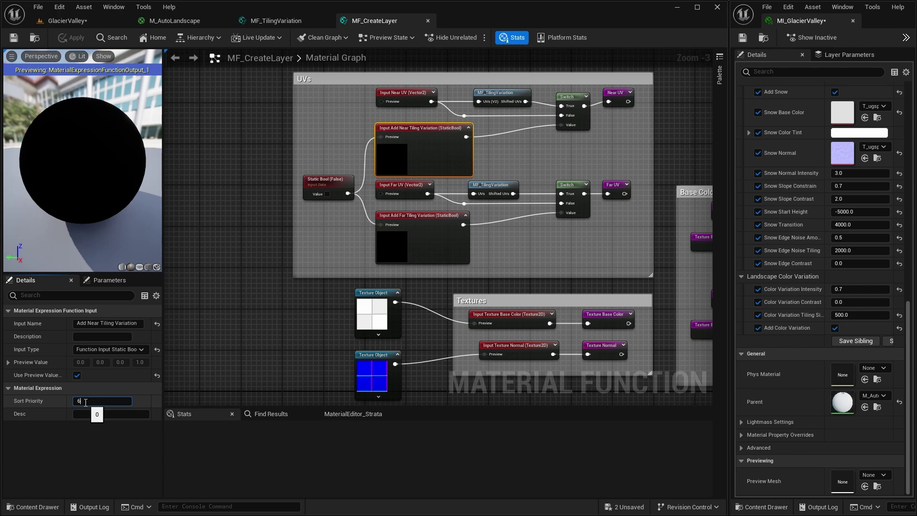
{"action": "left_click", "coordinate": [402, 187]}
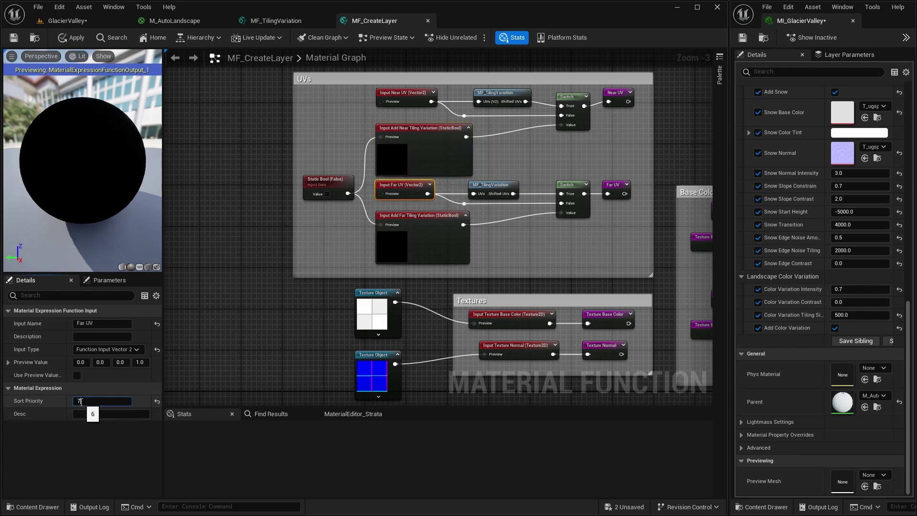
{"action": "left_click", "coordinate": [419, 218]}
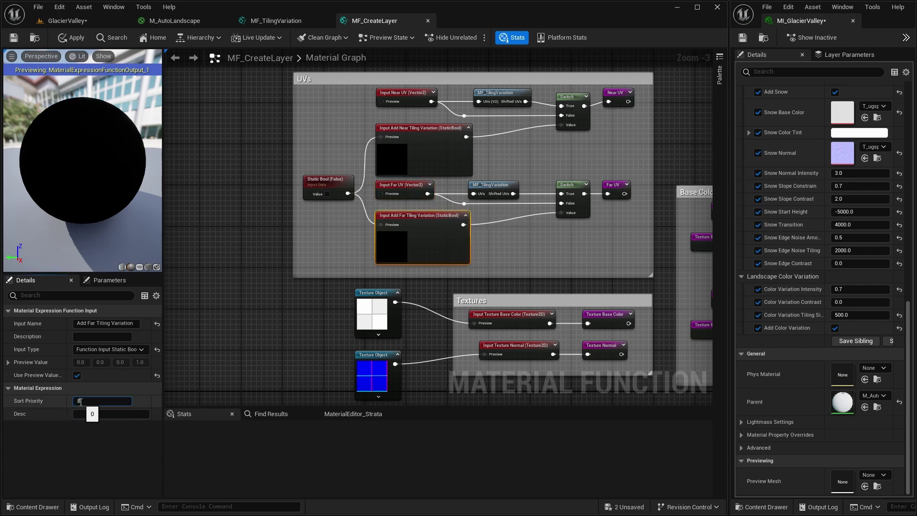
{"action": "left_click", "coordinate": [14, 38]}
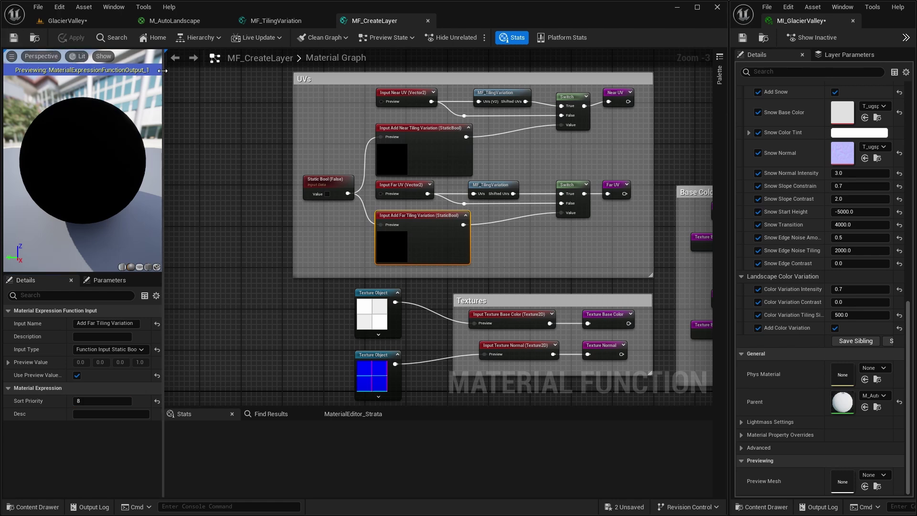
Check the MF_CreateLayer pin order in M_AutoLandscape, then set the function's Depth Fade Mask input to sort priority 9 and save
{"action": "left_click", "coordinate": [186, 22]}
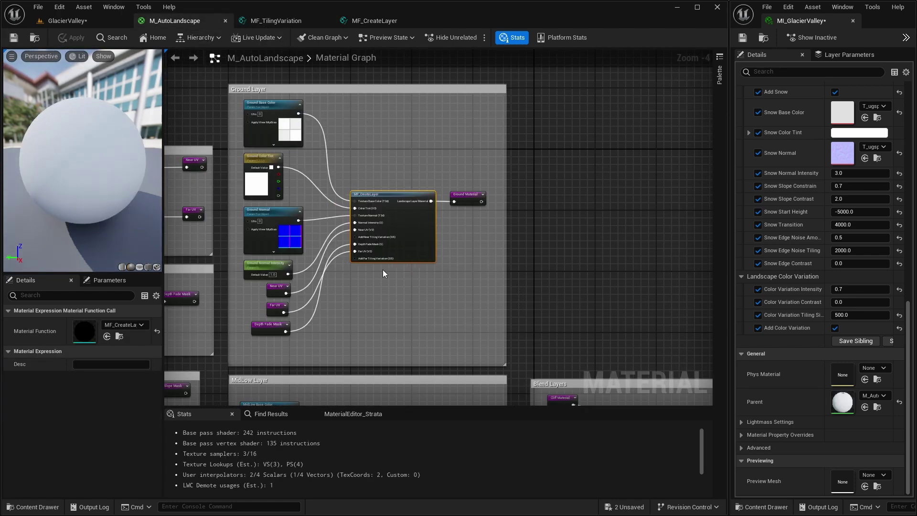
{"action": "scroll", "coordinate": [375, 267], "scroll_direction": "up", "scroll_amount": 2}
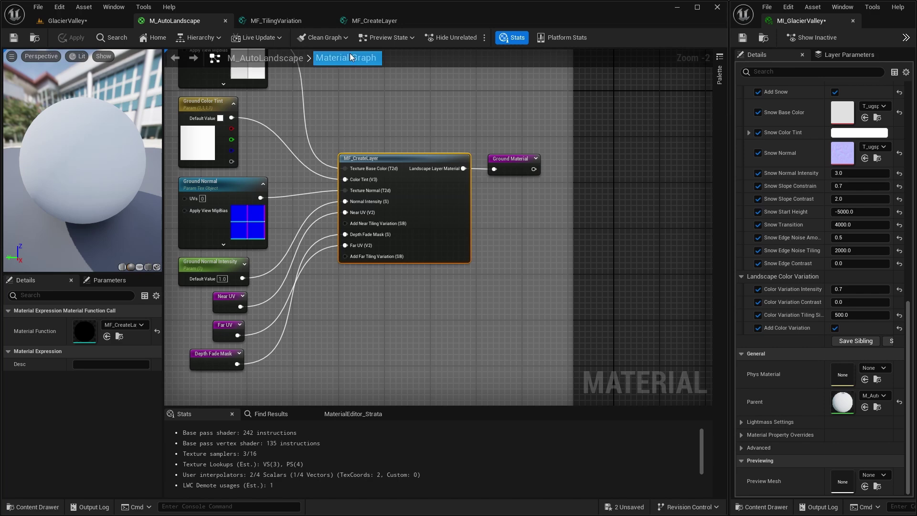
{"action": "left_click", "coordinate": [363, 22]}
{"action": "scroll", "coordinate": [478, 249], "scroll_direction": "down", "scroll_amount": 3}
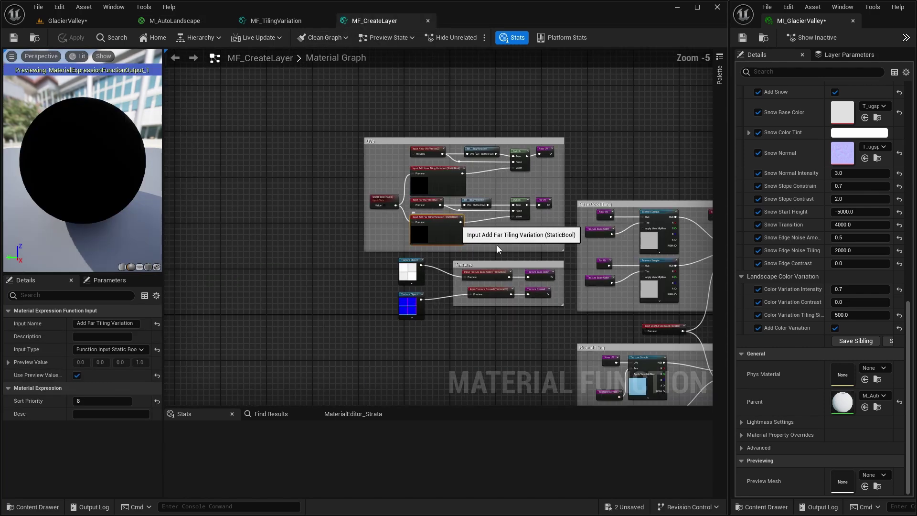
{"action": "right_click_drag", "start_coordinate": [568, 261], "coordinate": [326, 216]}
{"action": "scroll", "coordinate": [286, 210], "scroll_direction": "up", "scroll_amount": 3}
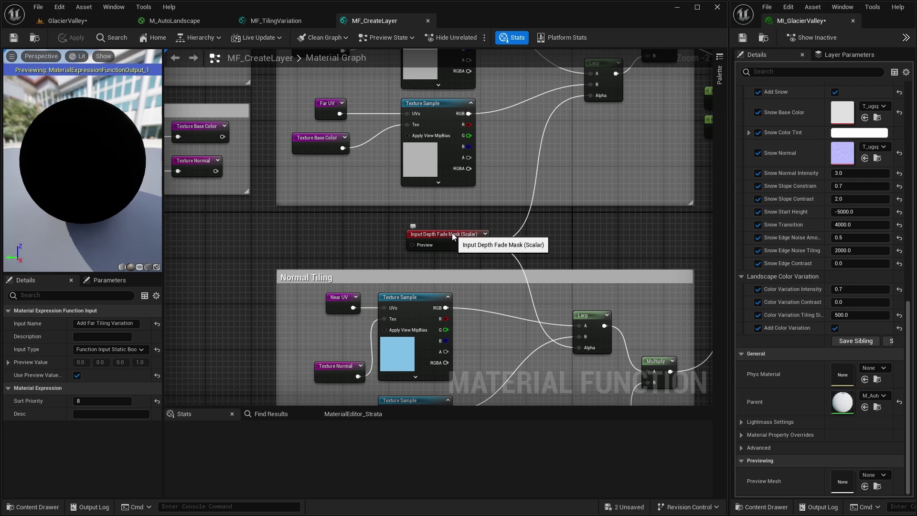
{"action": "left_click", "coordinate": [411, 233]}
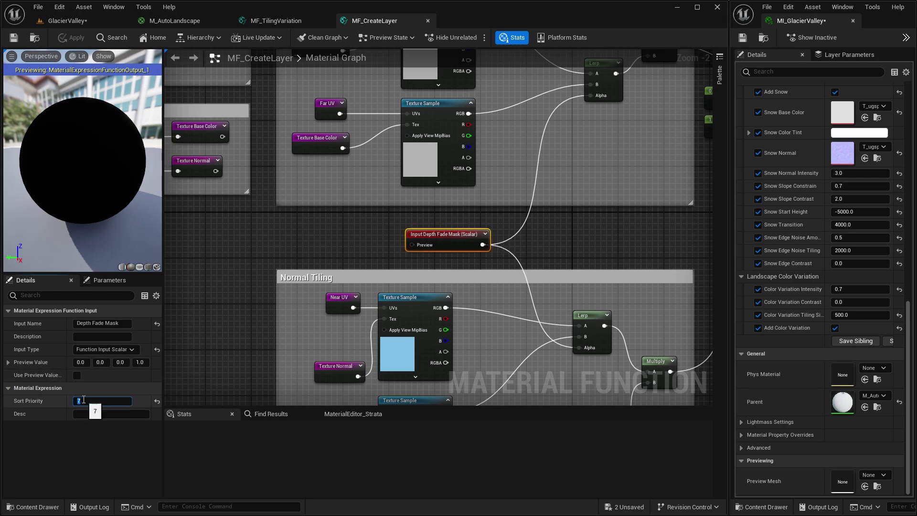
{"action": "key", "text": "Return"}
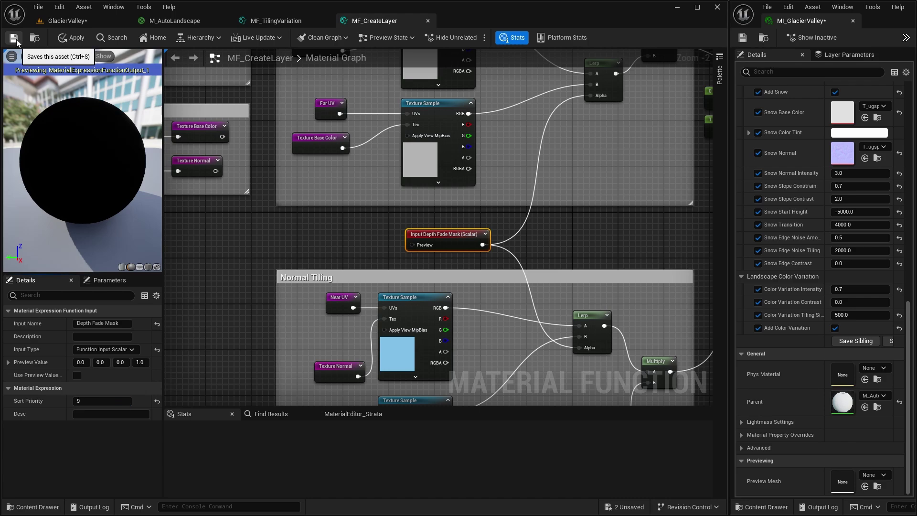
Switch to M_AutoLandscape and extend the Ground Layer comment group upward to make room above its nodes
{"action": "left_click", "coordinate": [193, 24]}
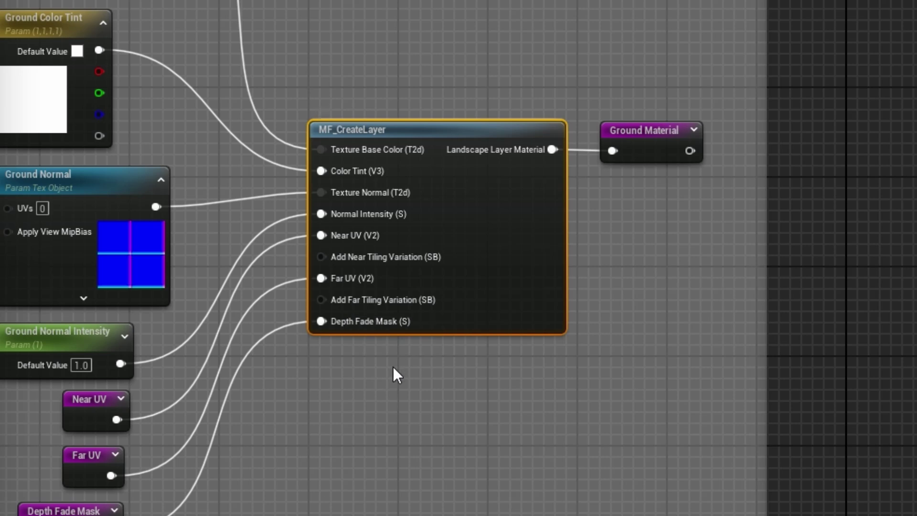
{"action": "right_click_drag", "start_coordinate": [387, 74], "coordinate": [425, 54]}
{"action": "right_click_drag", "start_coordinate": [437, 363], "coordinate": [463, 271]}
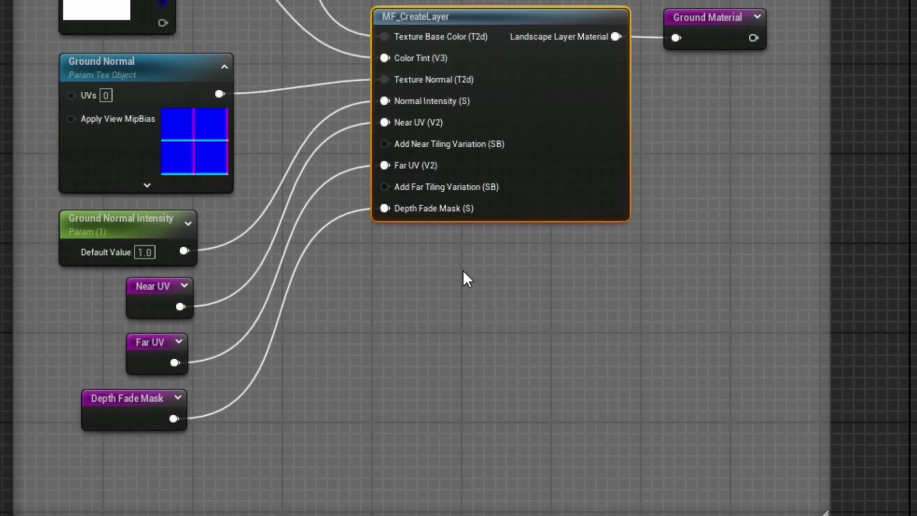
{"action": "right_click_drag", "start_coordinate": [428, 319], "coordinate": [461, 417]}
{"action": "scroll", "coordinate": [462, 417], "scroll_direction": "down", "scroll_amount": 3}
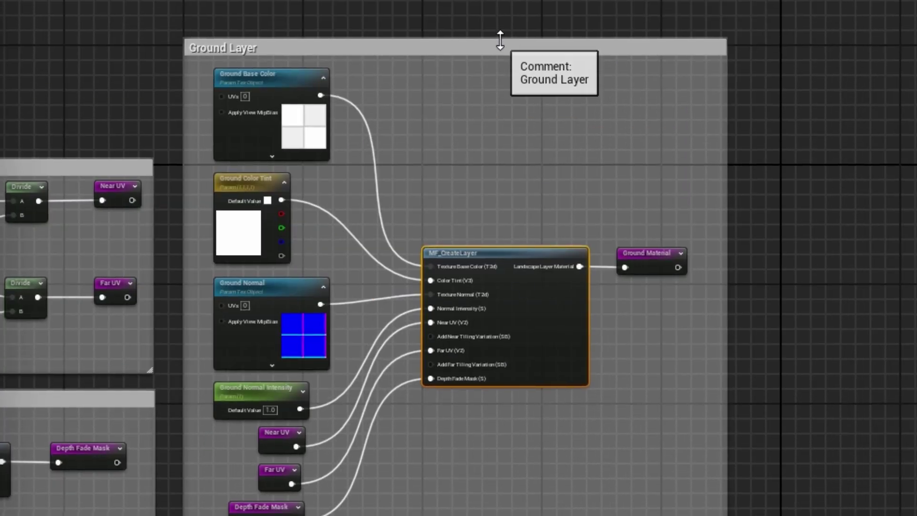
{"action": "left_click_drag", "start_coordinate": [497, 39], "coordinate": [502, 0]}
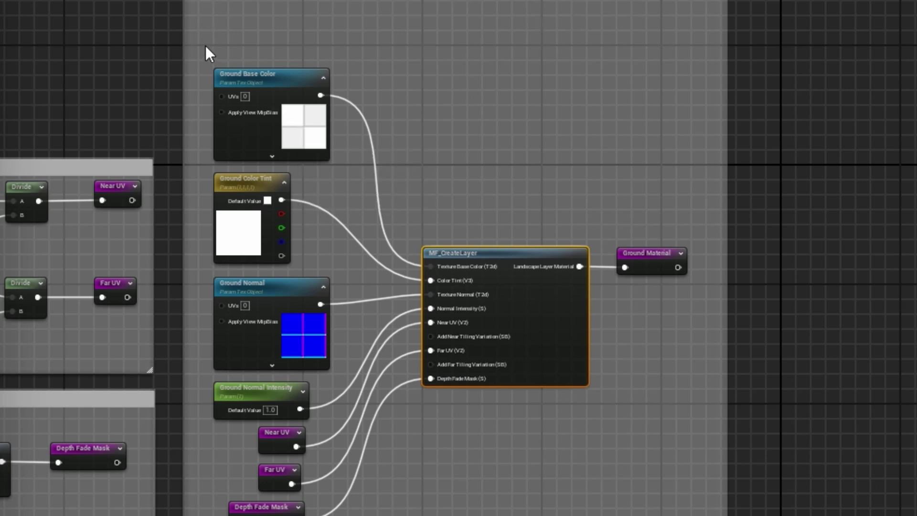
Move the Ground Layer nodes from Ground Base Color to Near UV up and Depth Fade Mask down, opening gaps around Far UV
{"action": "left_click_drag", "start_coordinate": [205, 46], "coordinate": [308, 445]}
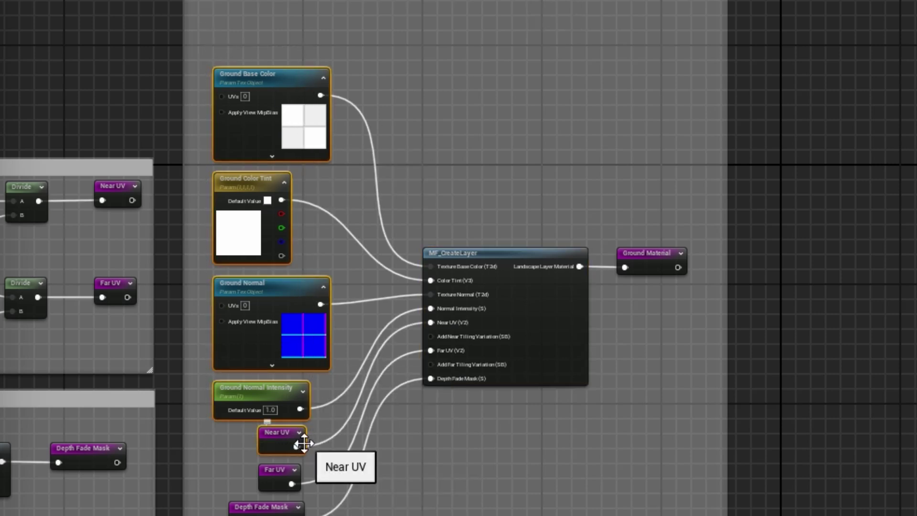
{"action": "left_click_drag", "start_coordinate": [304, 443], "coordinate": [304, 392]}
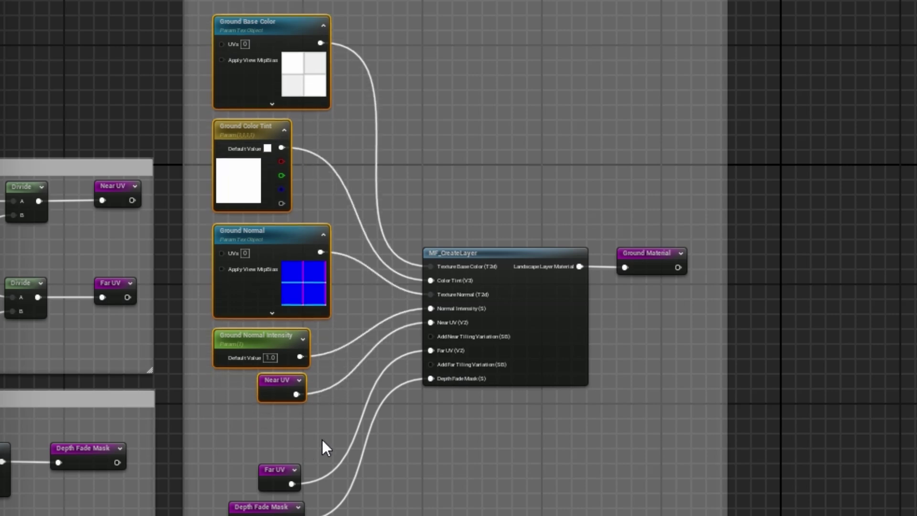
{"action": "right_click_drag", "start_coordinate": [322, 439], "coordinate": [355, 278]}
{"action": "left_click_drag", "start_coordinate": [311, 304], "coordinate": [313, 297]}
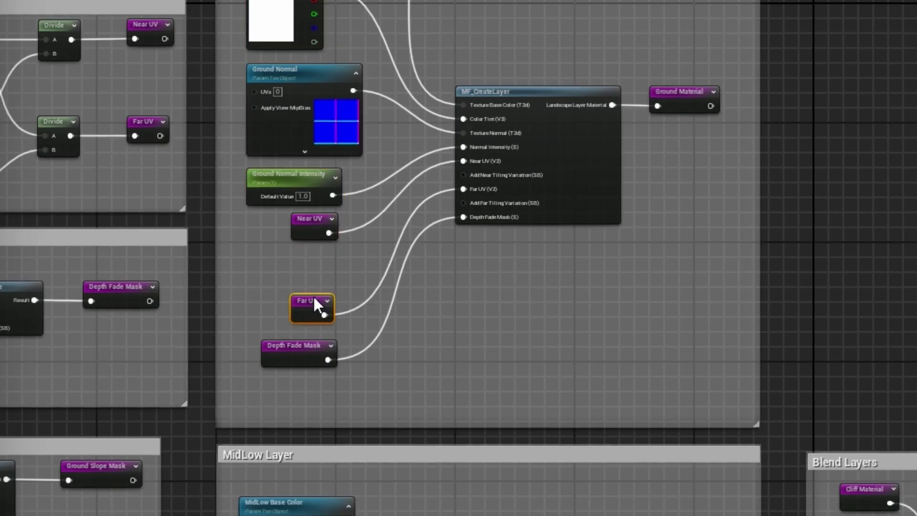
{"action": "left_click_drag", "start_coordinate": [308, 350], "coordinate": [305, 384]}
Add a StaticBoolParameter named "Add Ground Near Tiling Variation" between the Near UV and Far UV nodes of the Ground Layer
{"action": "right_click_drag", "start_coordinate": [524, 344], "coordinate": [589, 356]}
{"action": "scroll", "coordinate": [574, 308], "scroll_direction": "up", "scroll_amount": 2}
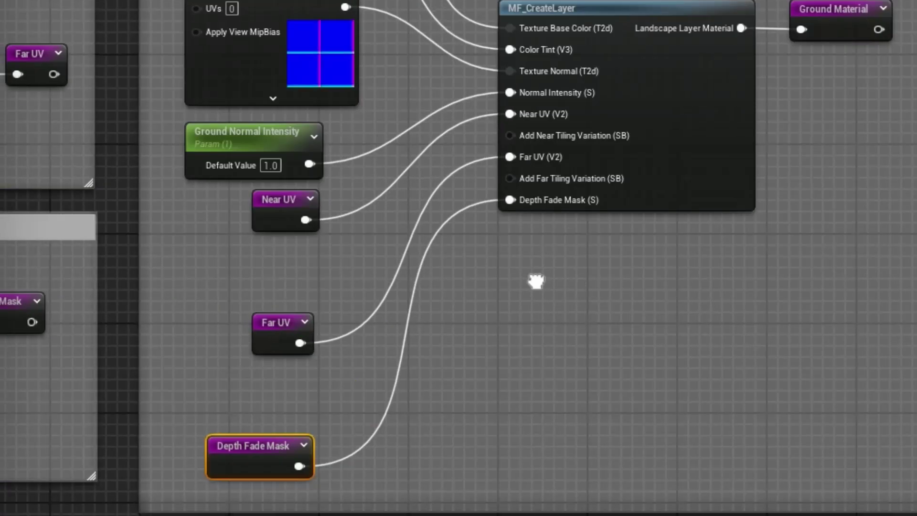
{"action": "right_click_drag", "start_coordinate": [278, 285], "coordinate": [506, 220]}
{"action": "right_click", "coordinate": [486, 213]}
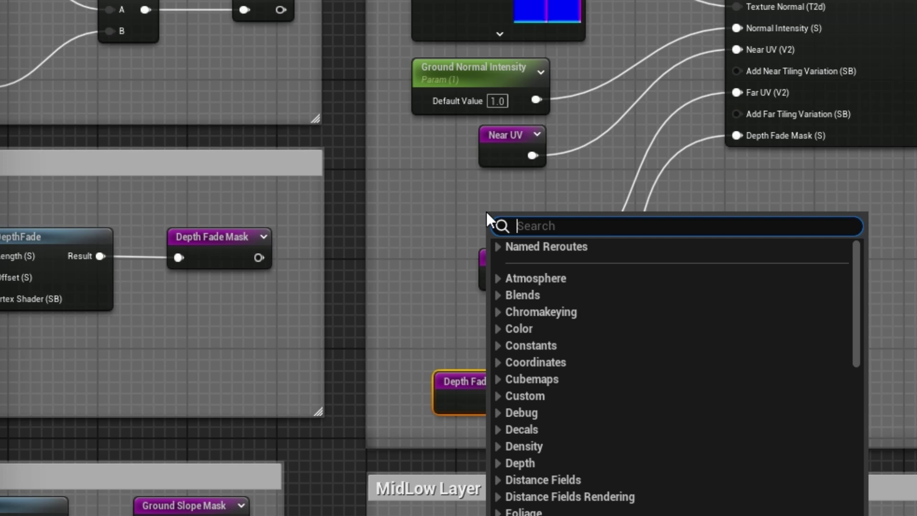
{"action": "type", "text": "stat"}
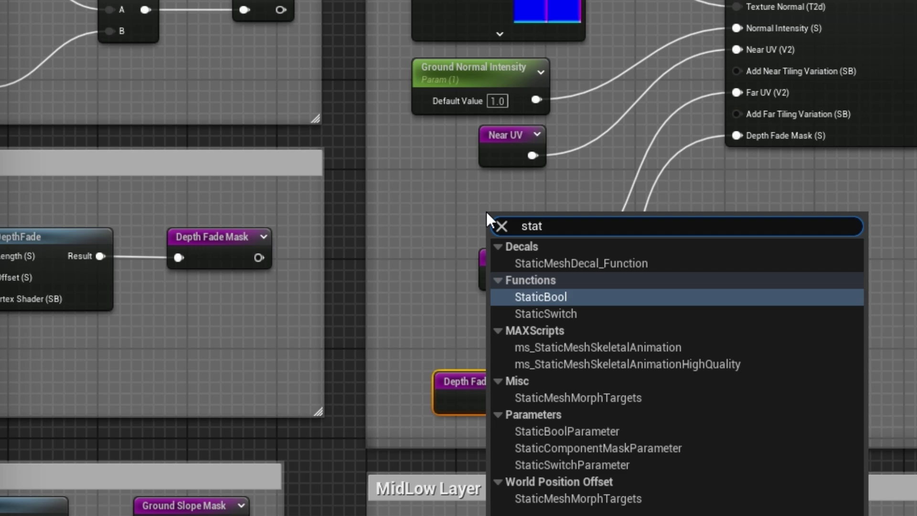
{"action": "left_click", "coordinate": [592, 432]}
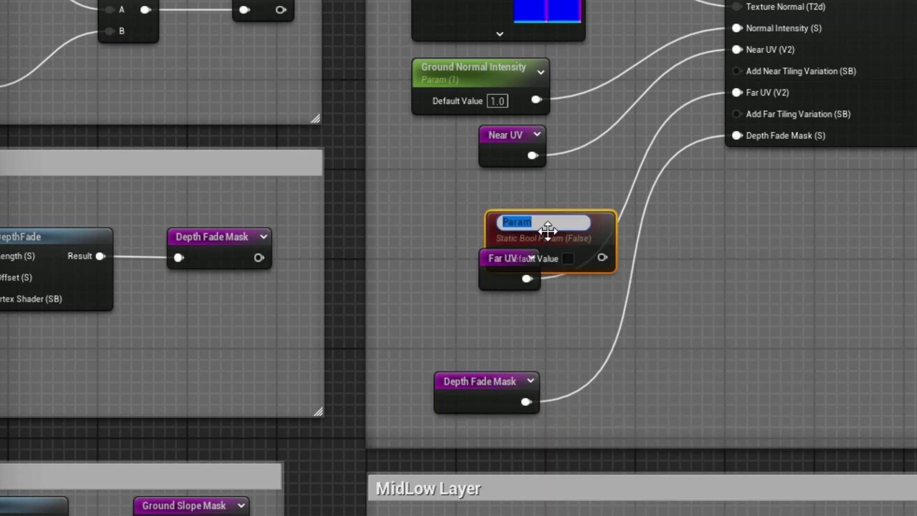
{"action": "left_click_drag", "start_coordinate": [596, 225], "coordinate": [524, 192]}
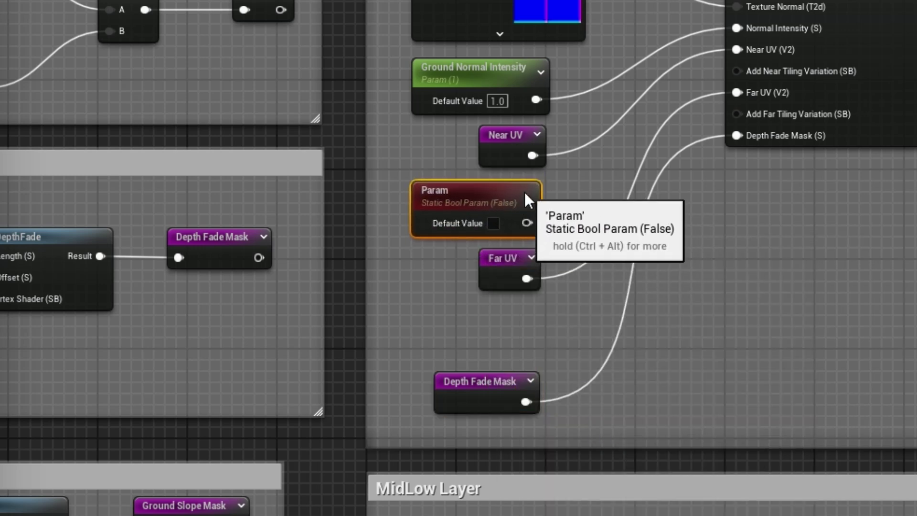
{"action": "double_click", "coordinate": [525, 193]}
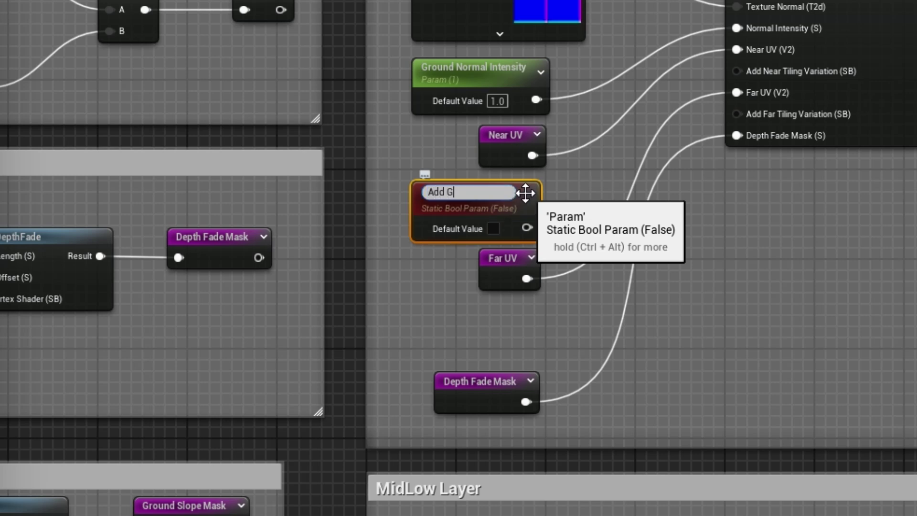
{"action": "type", "text": "Add Ground Near Tiling Variati"}
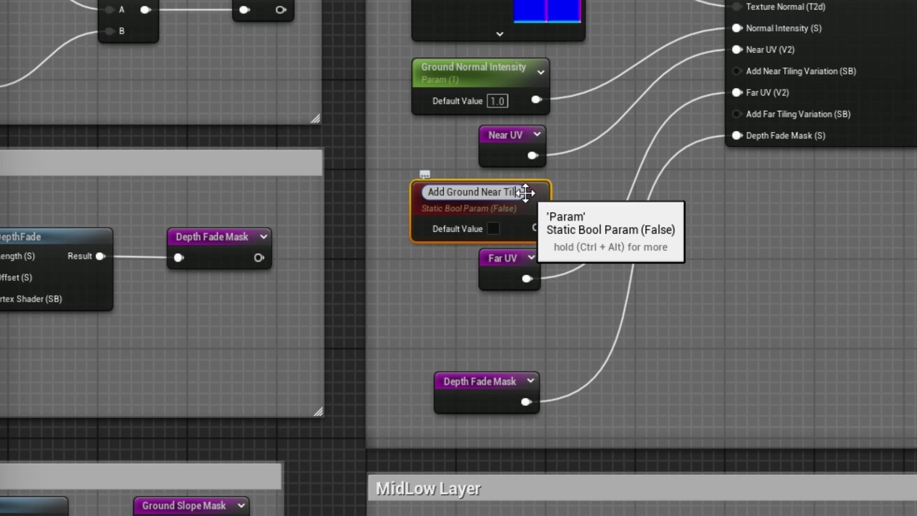
{"action": "type", "text": "on"}
{"action": "key", "text": "Return"}
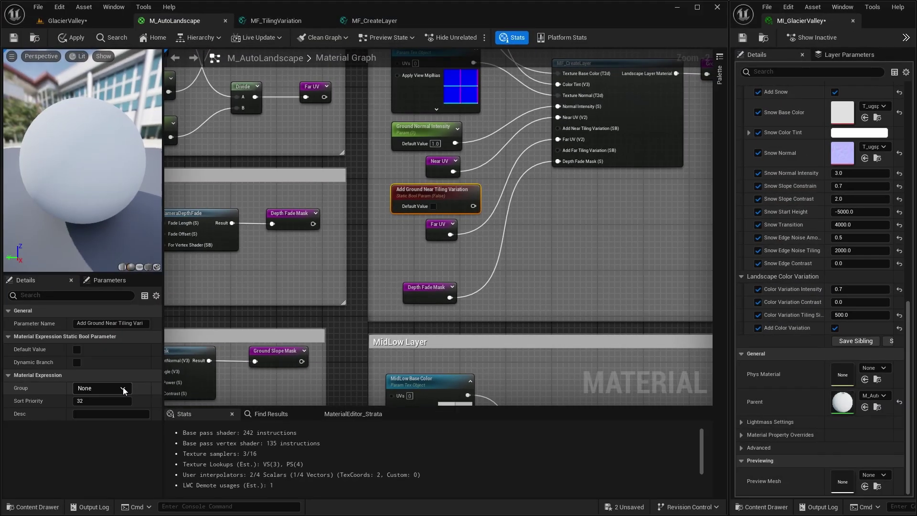
Assign Add Ground Near Tiling Variation to the 1 Ground group and set its sort priority to 6
{"action": "left_click", "coordinate": [123, 387]}
{"action": "left_click", "coordinate": [97, 404]}
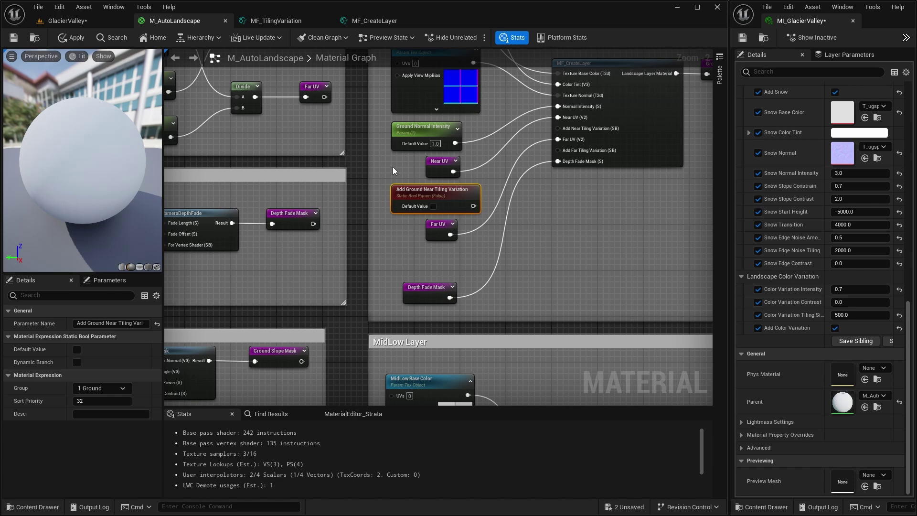
{"action": "left_click", "coordinate": [430, 132]}
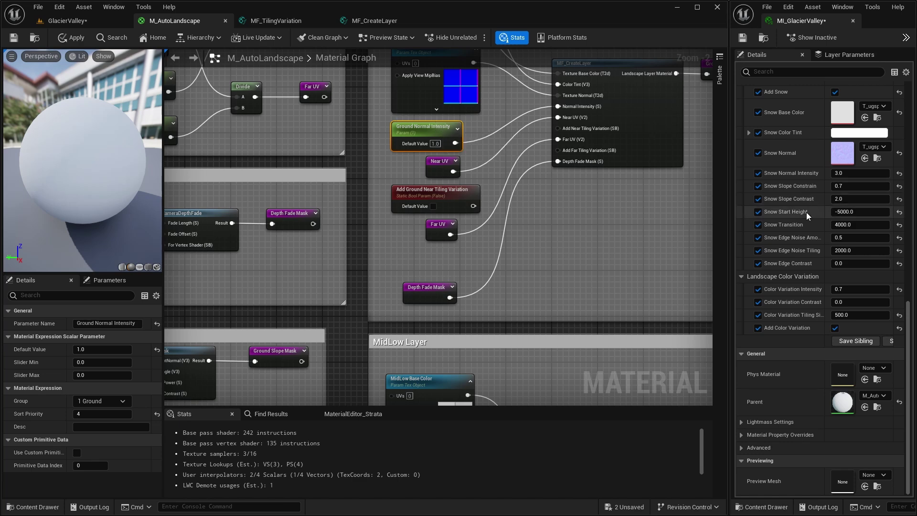
{"action": "scroll", "coordinate": [806, 213], "scroll_direction": "up", "scroll_amount": 5}
{"action": "scroll", "coordinate": [802, 217], "scroll_direction": "up", "scroll_amount": 20}
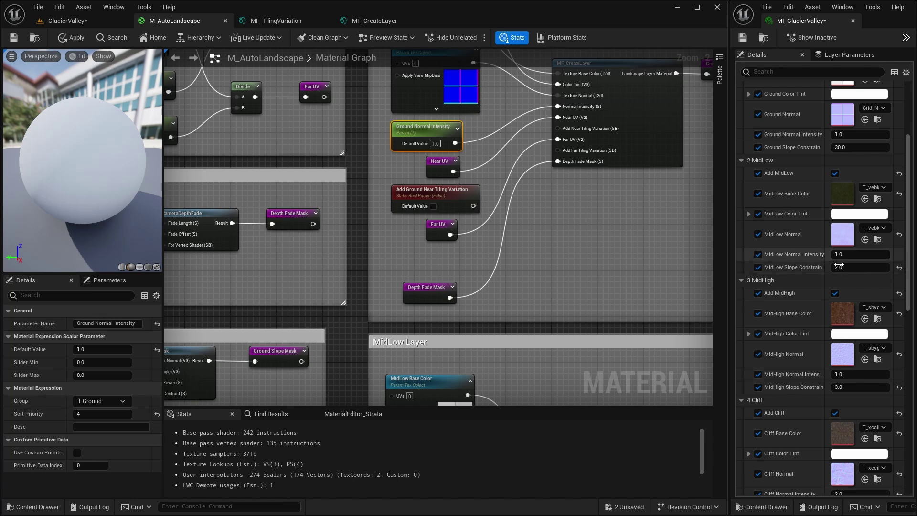
{"action": "left_click", "coordinate": [418, 195]}
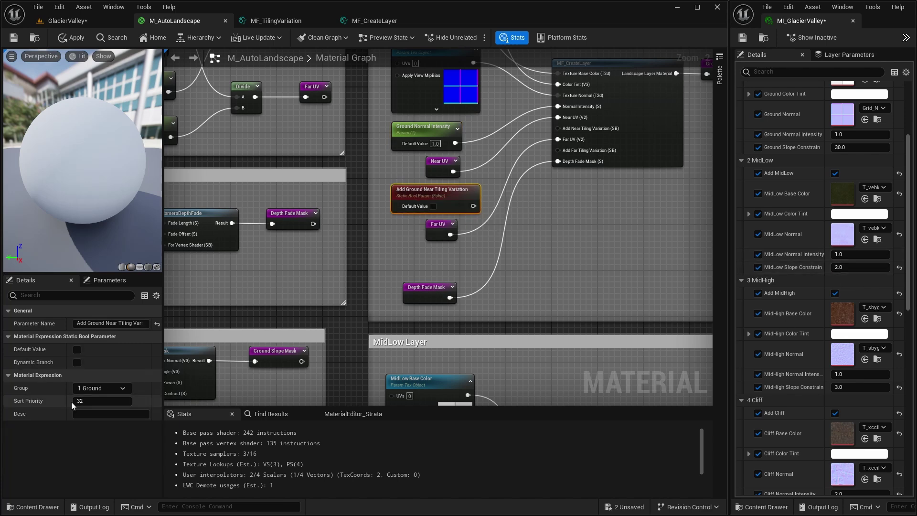
{"action": "left_click", "coordinate": [86, 400]}
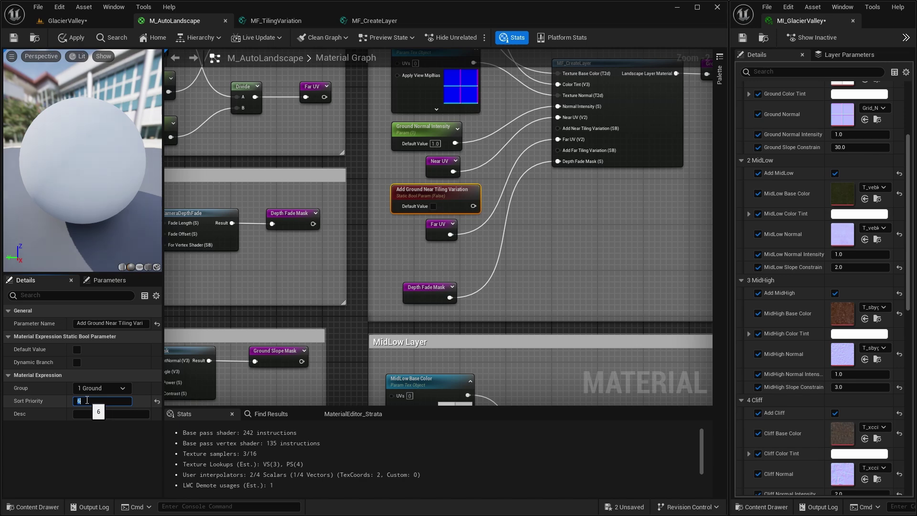
Duplicate the near tiling parameter above Depth Fade Mask, rename the copy "Add Ground Far Tiling Variation" and set its sort priority to 7
{"action": "left_click", "coordinate": [449, 188]}
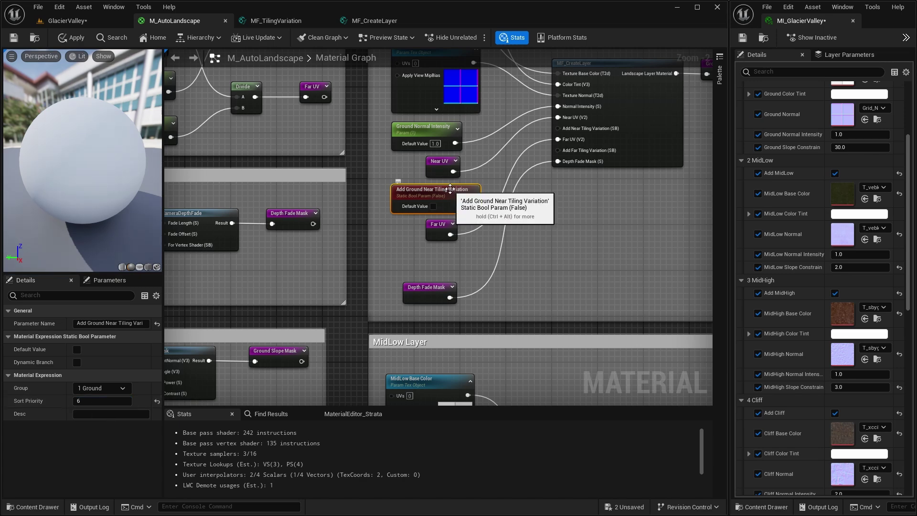
{"action": "key", "text": "ctrl+d"}
{"action": "left_click_drag", "start_coordinate": [501, 193], "coordinate": [432, 258]}
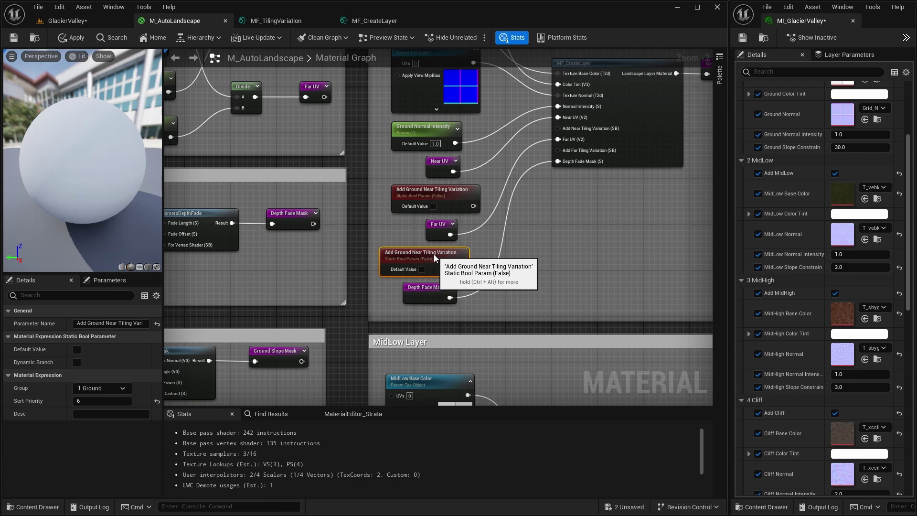
{"action": "double_click", "coordinate": [113, 325]}
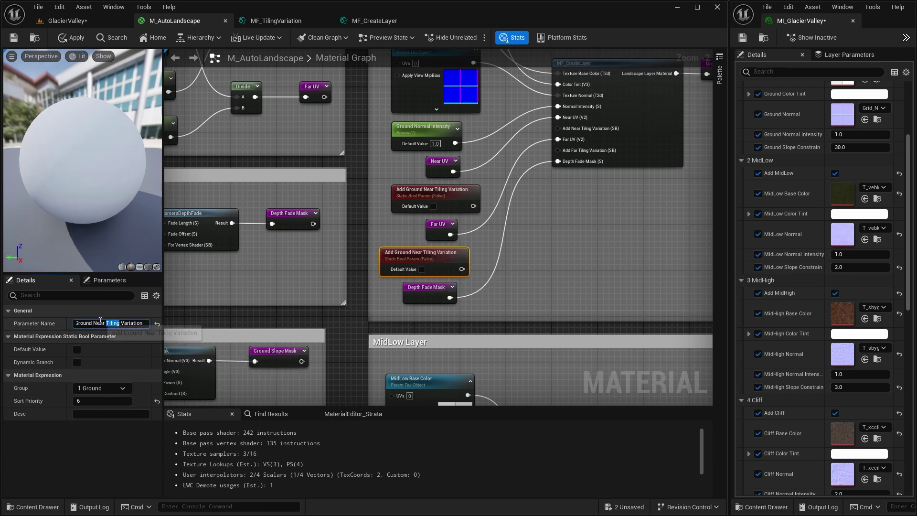
{"action": "double_click", "coordinate": [100, 323]}
{"action": "type", "text": "Far"}
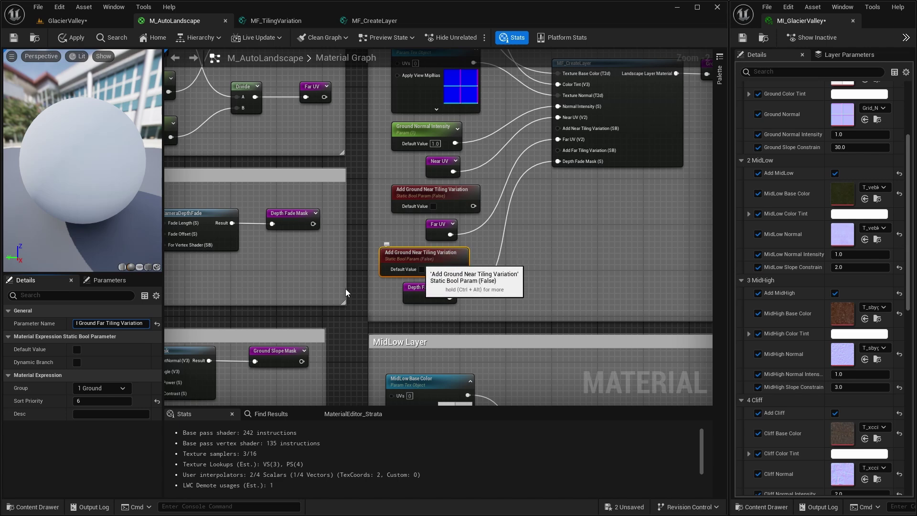
{"action": "left_click", "coordinate": [87, 402]}
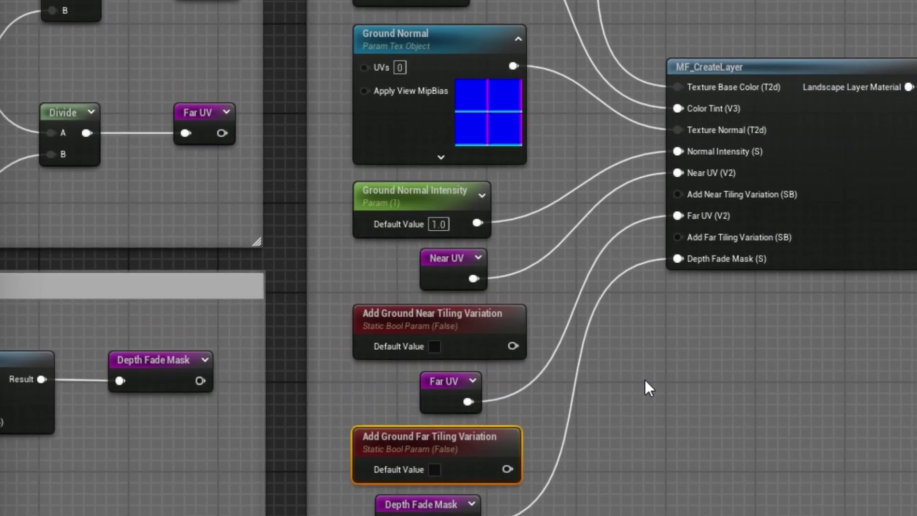
Connect the near and far ground tiling parameters to the matching Add Tiling Variation inputs of MF_CreateLayer, then save the material
{"action": "left_click_drag", "start_coordinate": [513, 346], "coordinate": [673, 195]}
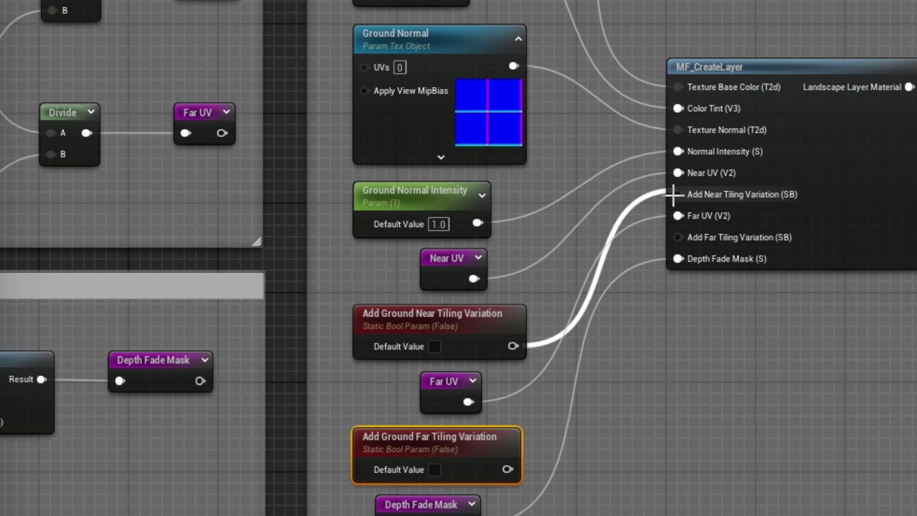
{"action": "left_click_drag", "start_coordinate": [507, 469], "coordinate": [681, 238]}
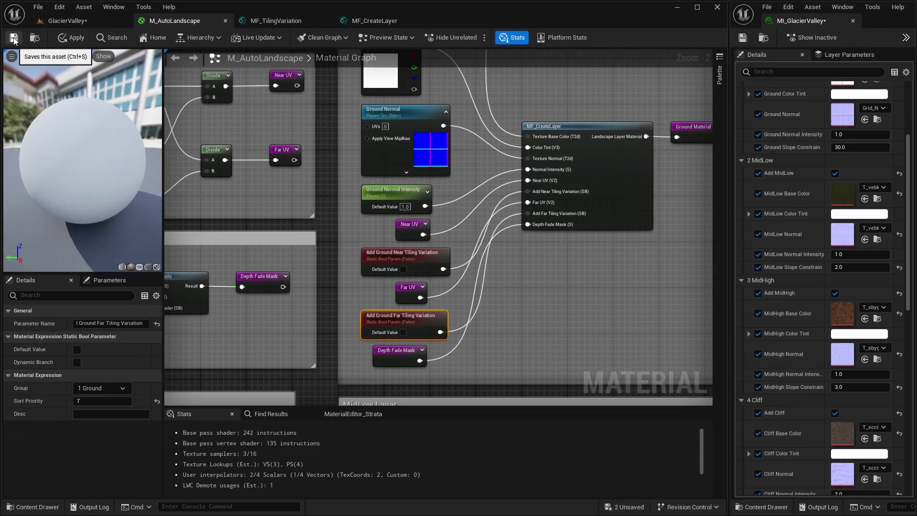
{"action": "left_click", "coordinate": [14, 38]}
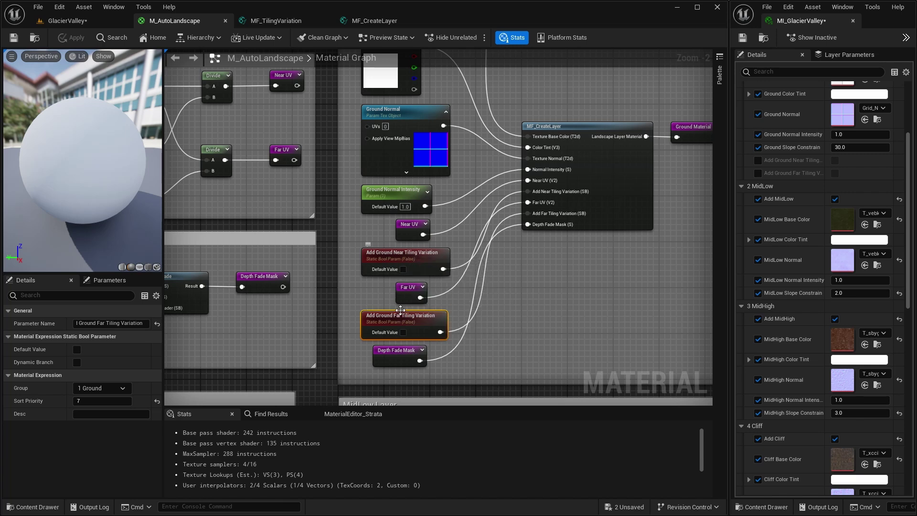
Switch to the GlacierValley level and override and enable Add Ground Near and Far Tiling Variation in MI_GlacierValley, checking the ground in the viewport
{"action": "left_click", "coordinate": [67, 21]}
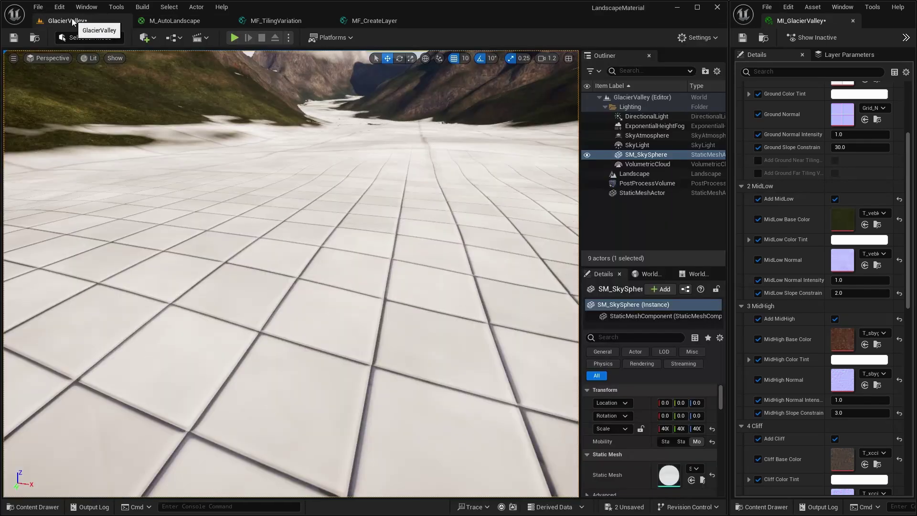
{"action": "right_click_drag", "start_coordinate": [367, 224], "coordinate": [332, 211]}
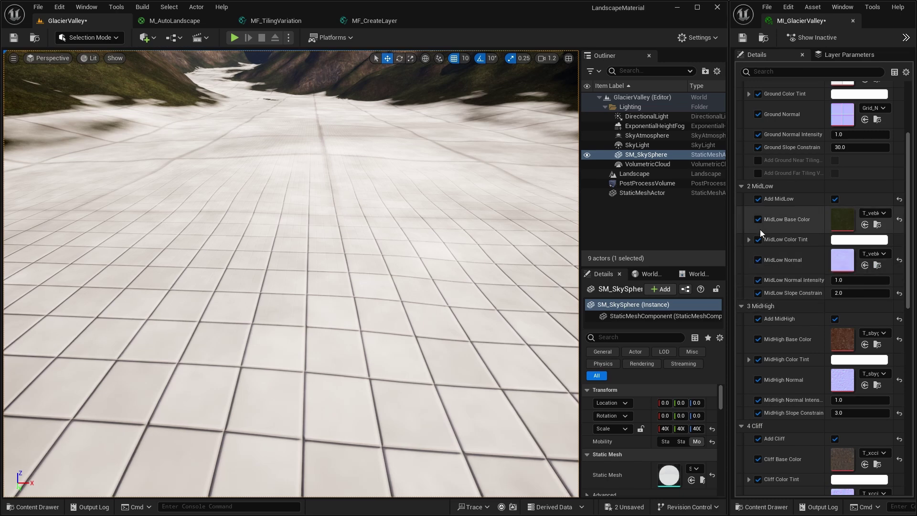
{"action": "scroll", "coordinate": [781, 219], "scroll_direction": "up", "scroll_amount": 2}
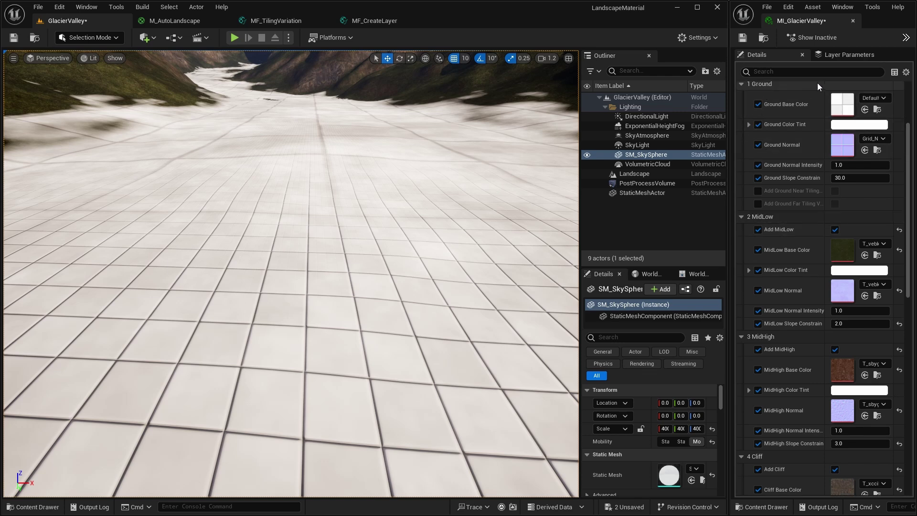
{"action": "left_click", "coordinate": [757, 190]}
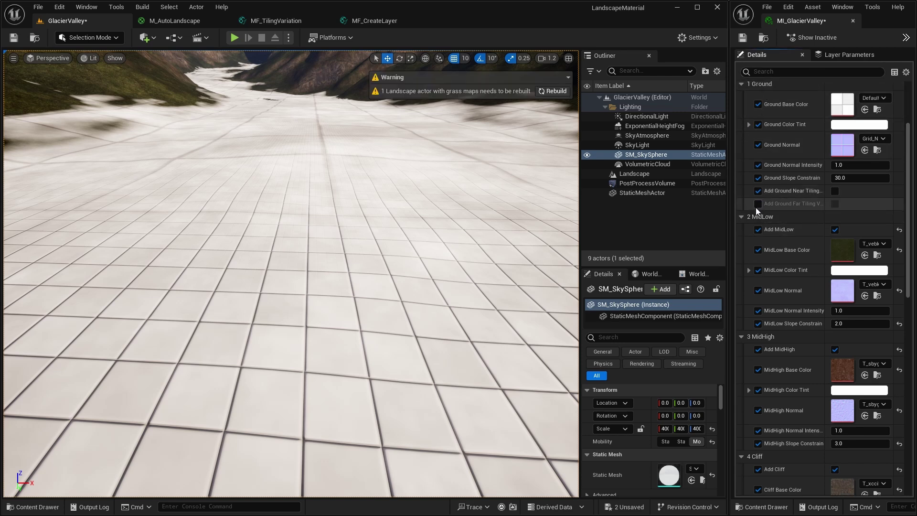
{"action": "left_click", "coordinate": [758, 204]}
{"action": "left_click_drag", "start_coordinate": [828, 182], "coordinate": [831, 183]}
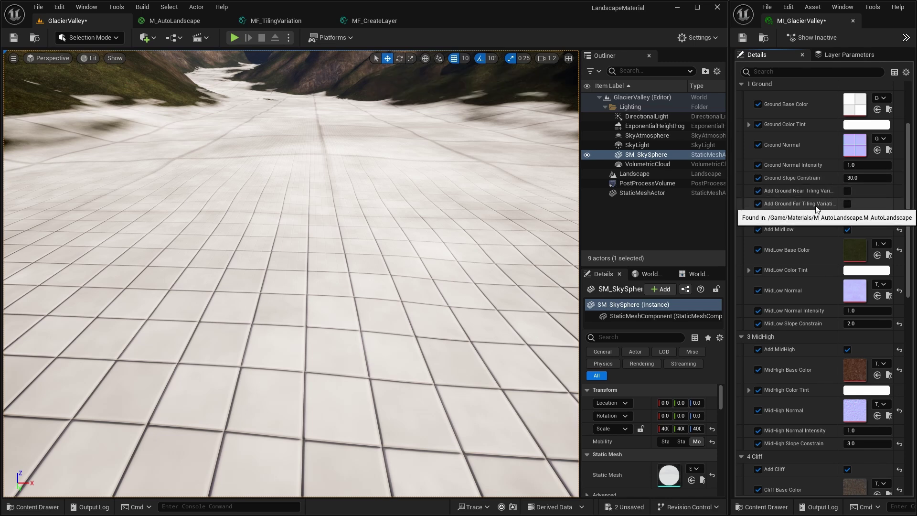
{"action": "left_click", "coordinate": [847, 191]}
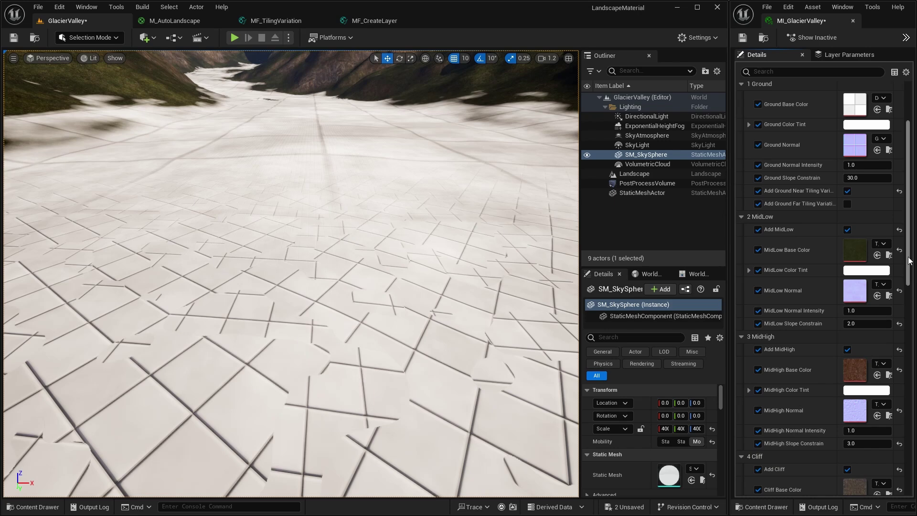
{"action": "left_click", "coordinate": [847, 204]}
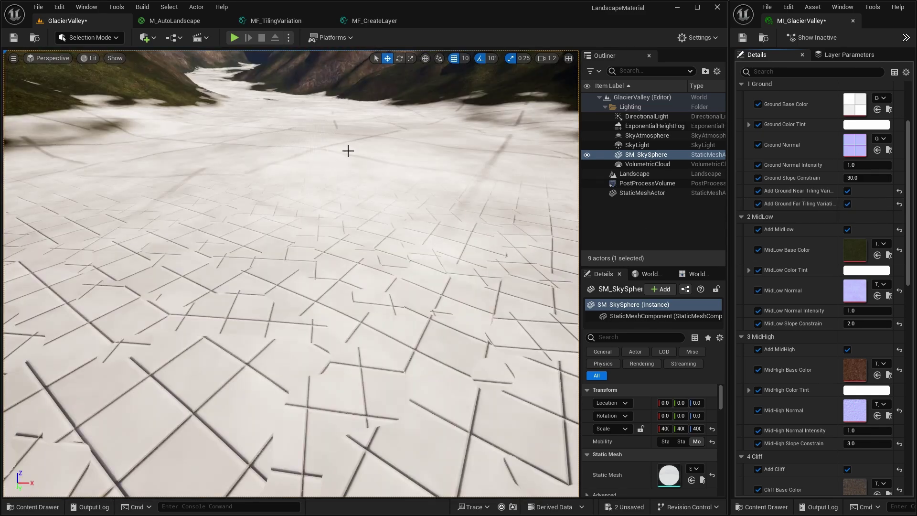
{"action": "right_click_drag", "start_coordinate": [291, 287], "coordinate": [360, 157]}
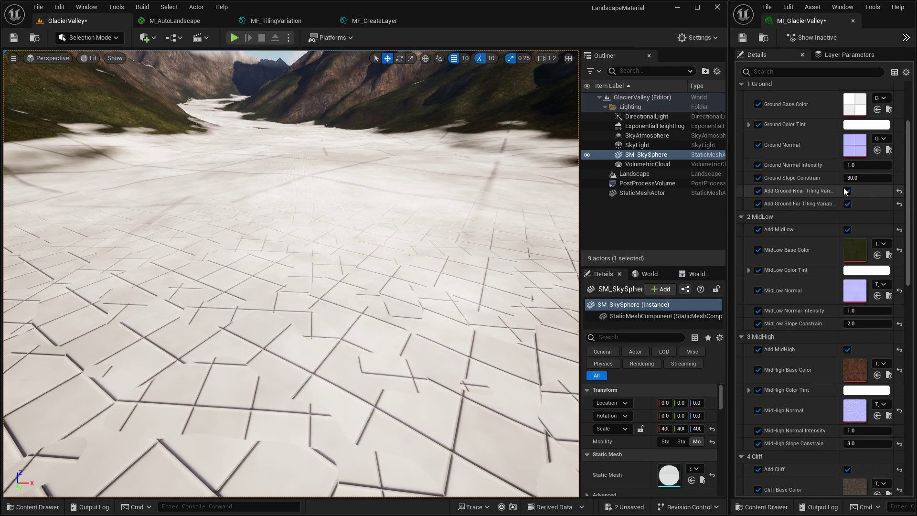
Set Ground Base Color to the forest texture T_xdmqdcqga_2K_B and Ground Normal to T_xdmqdcqga_2K_N, then inspect the terrain's tiling
{"action": "scroll", "coordinate": [881, 139], "scroll_direction": "up", "scroll_amount": 2}
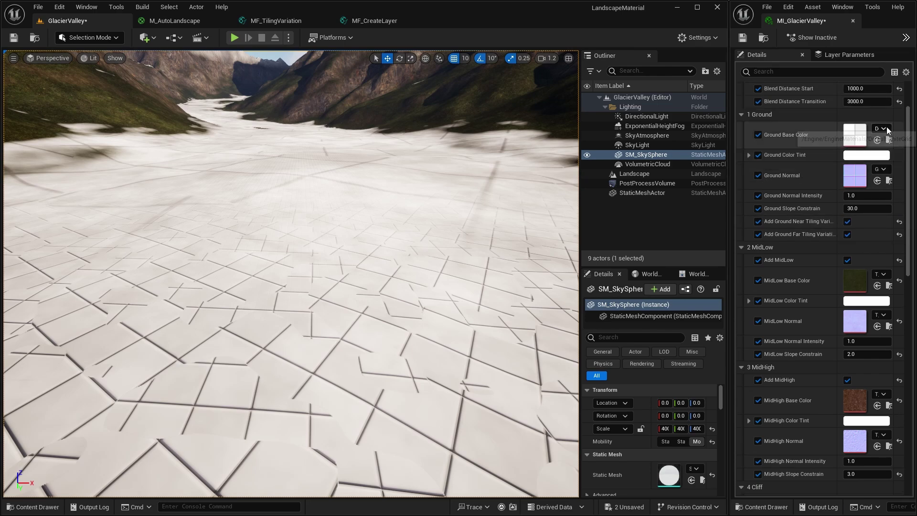
{"action": "left_click", "coordinate": [880, 129]}
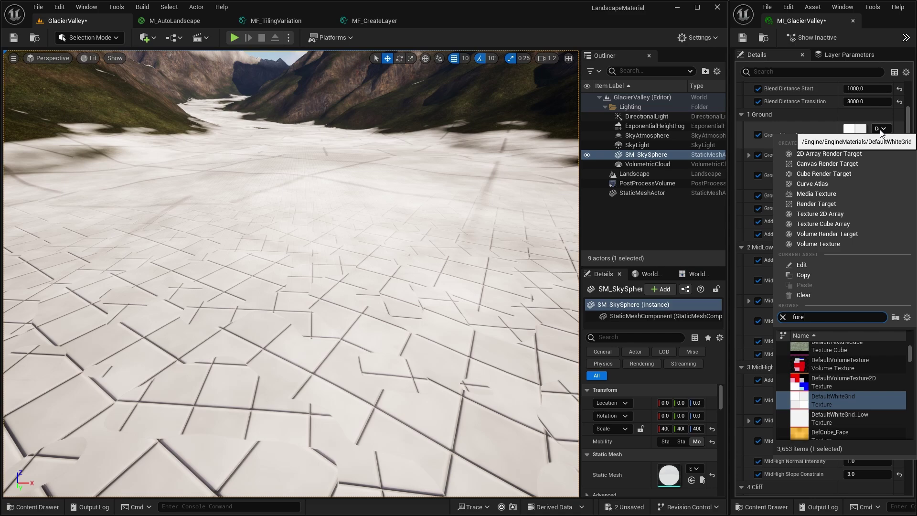
{"action": "type", "text": "forest"}
{"action": "left_click", "coordinate": [865, 349]}
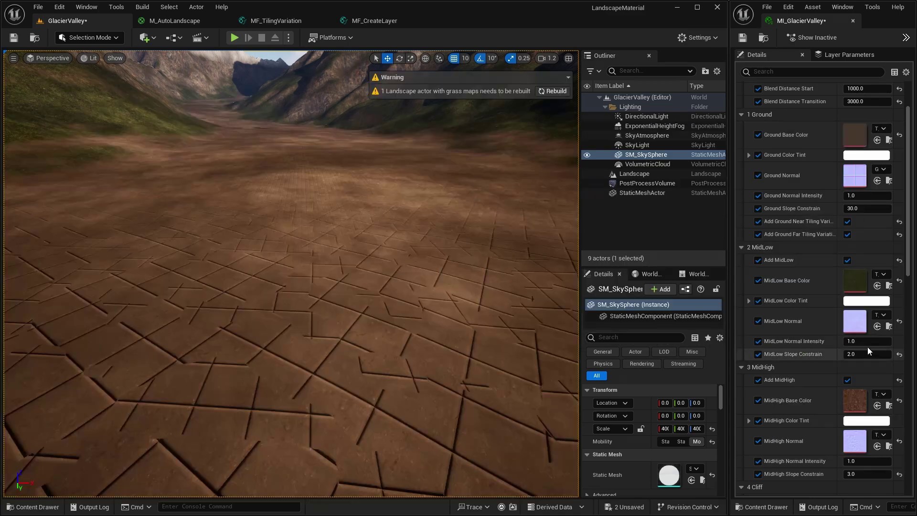
{"action": "left_click", "coordinate": [884, 170]}
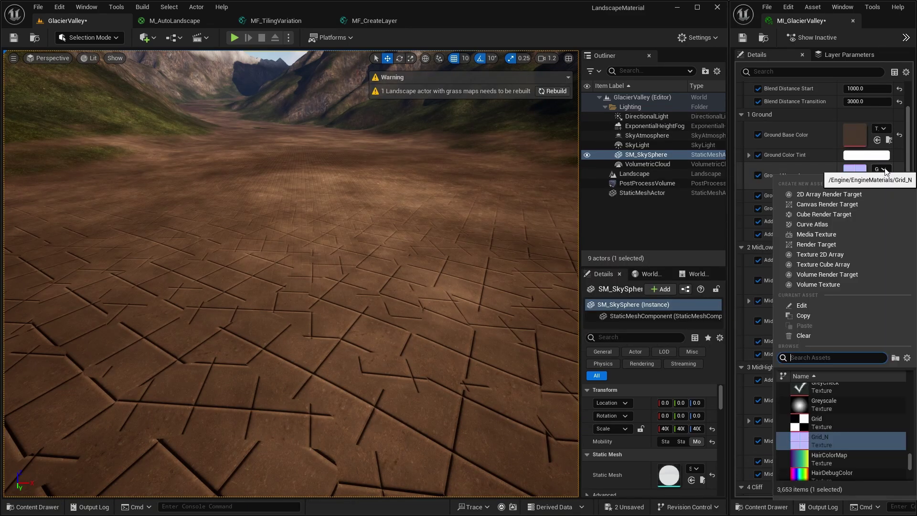
{"action": "type", "text": "forest"}
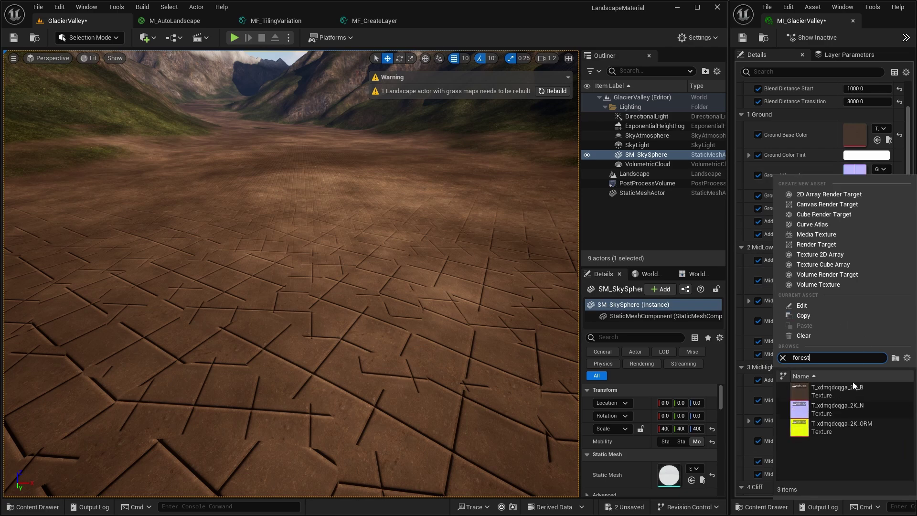
{"action": "left_click", "coordinate": [861, 406]}
{"action": "right_click_drag", "start_coordinate": [528, 112], "coordinate": [528, 113]}
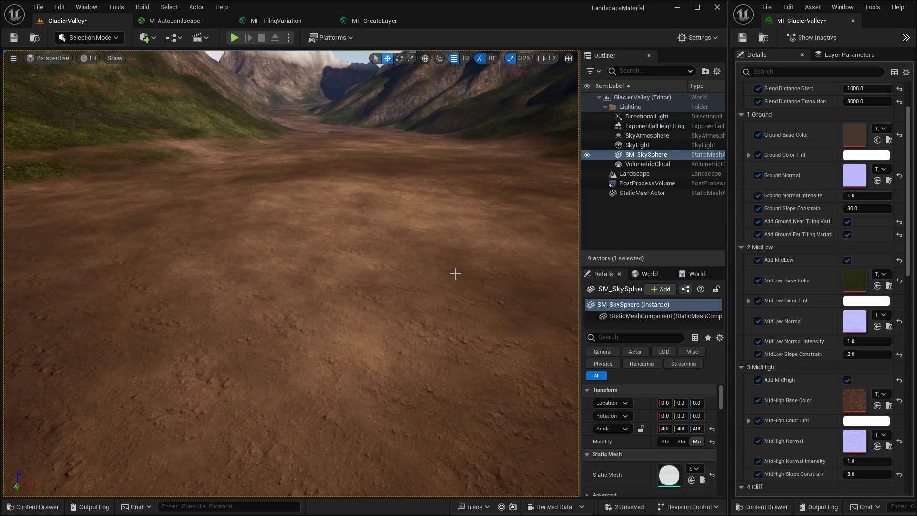
{"action": "right_click_drag", "start_coordinate": [395, 280], "coordinate": [394, 280]}
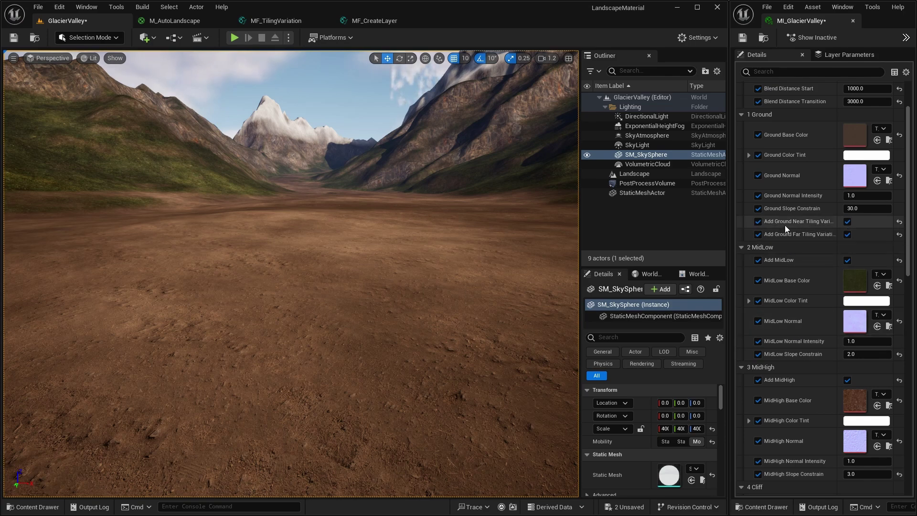
{"action": "right_click_drag", "start_coordinate": [369, 287], "coordinate": [365, 316]}
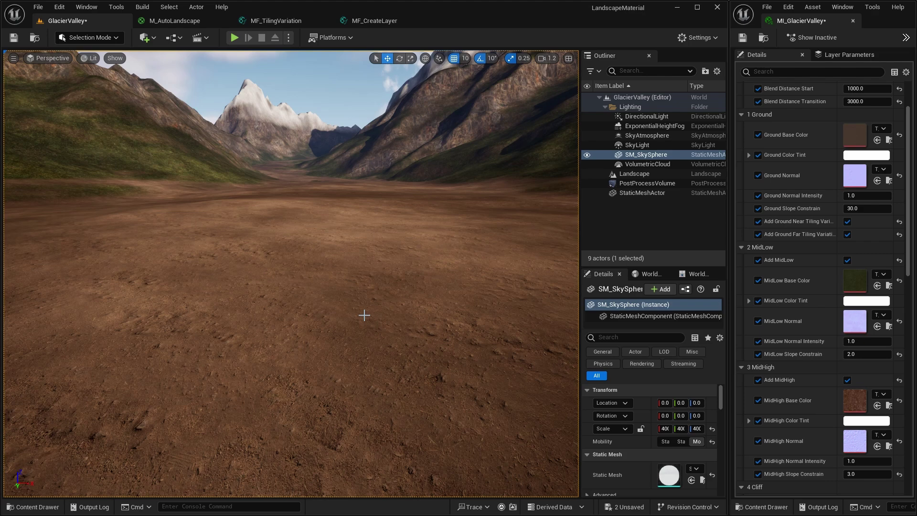